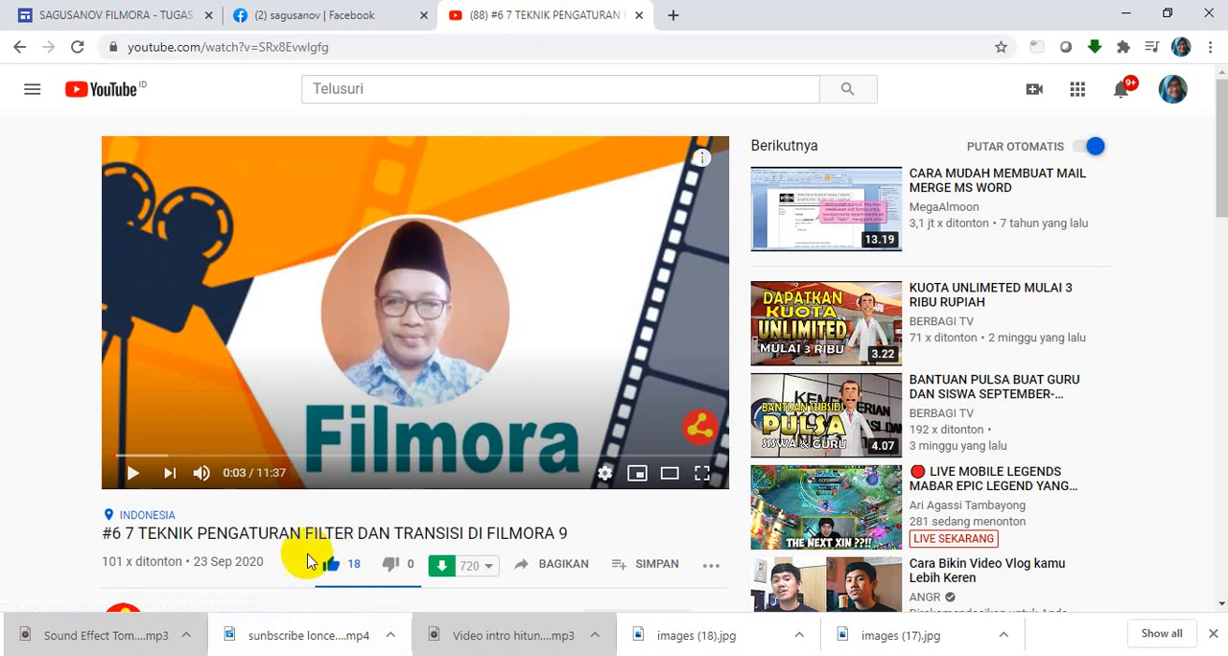
pyautogui.click(53, 18)
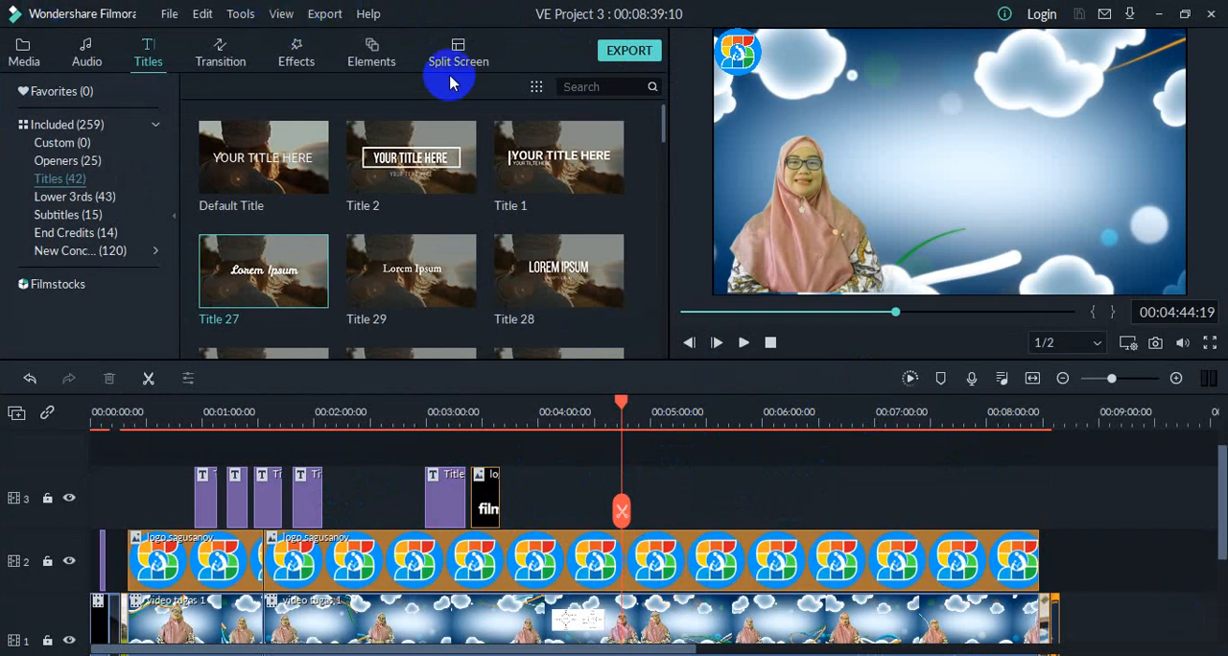
# Step: Show the Filters category of the effects library and select the Glow filter
pyautogui.click(370, 45)
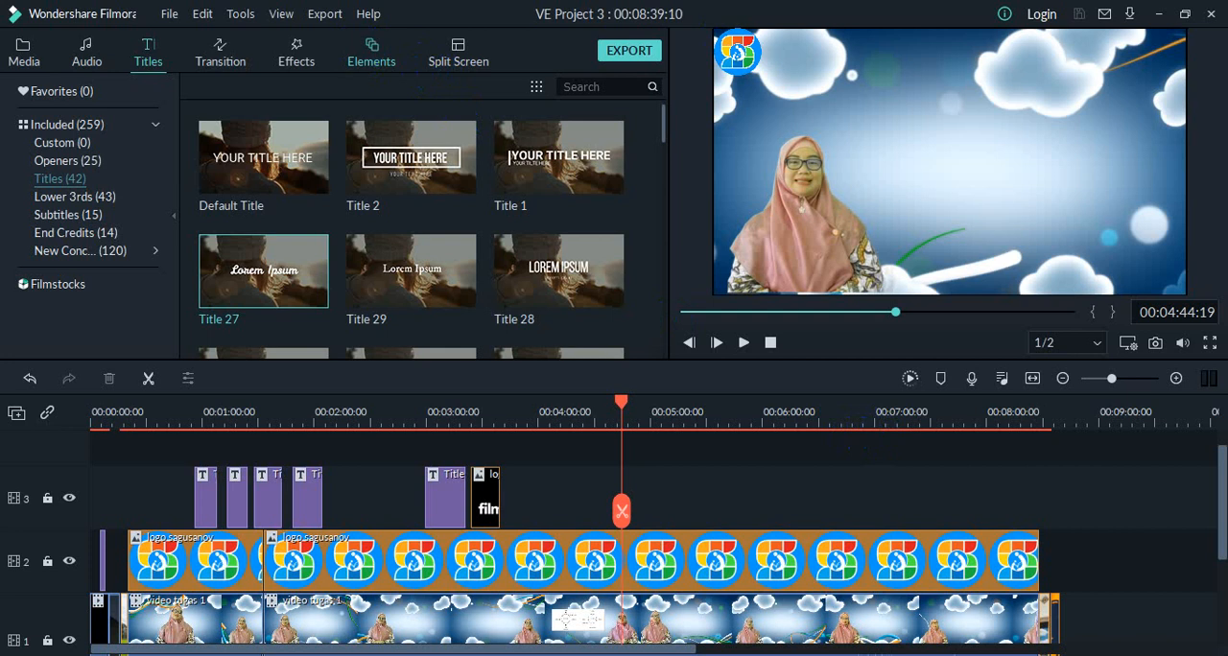
pyautogui.click(376, 63)
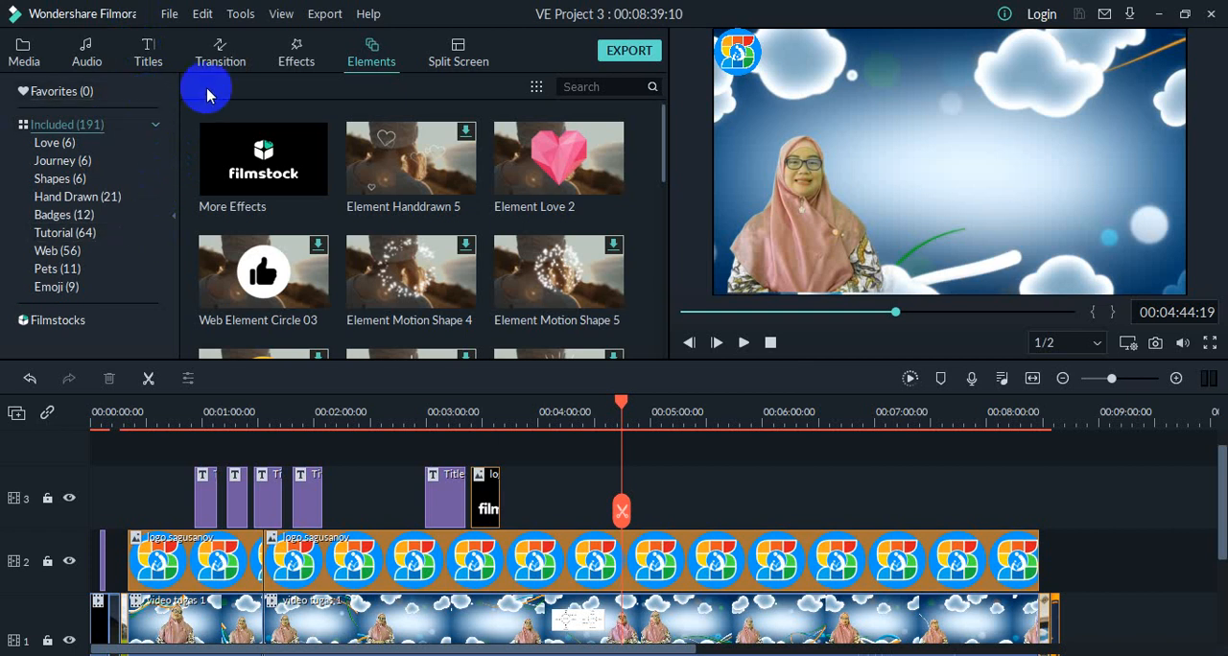
pyautogui.click(298, 48)
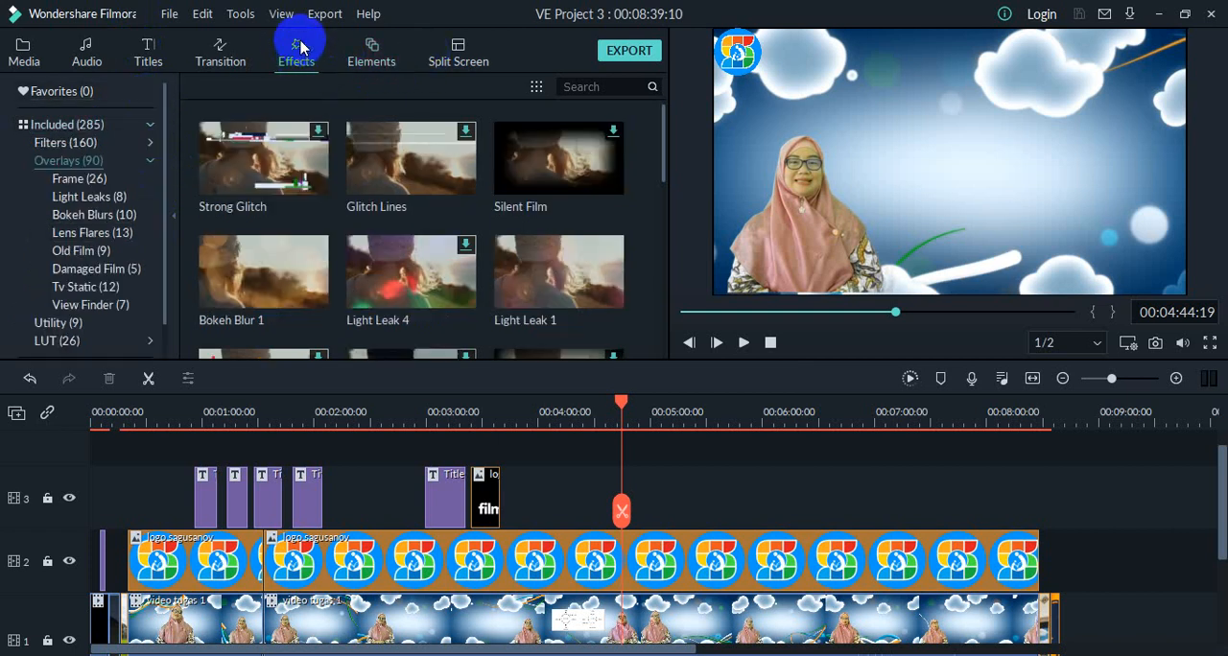
pyautogui.click(85, 143)
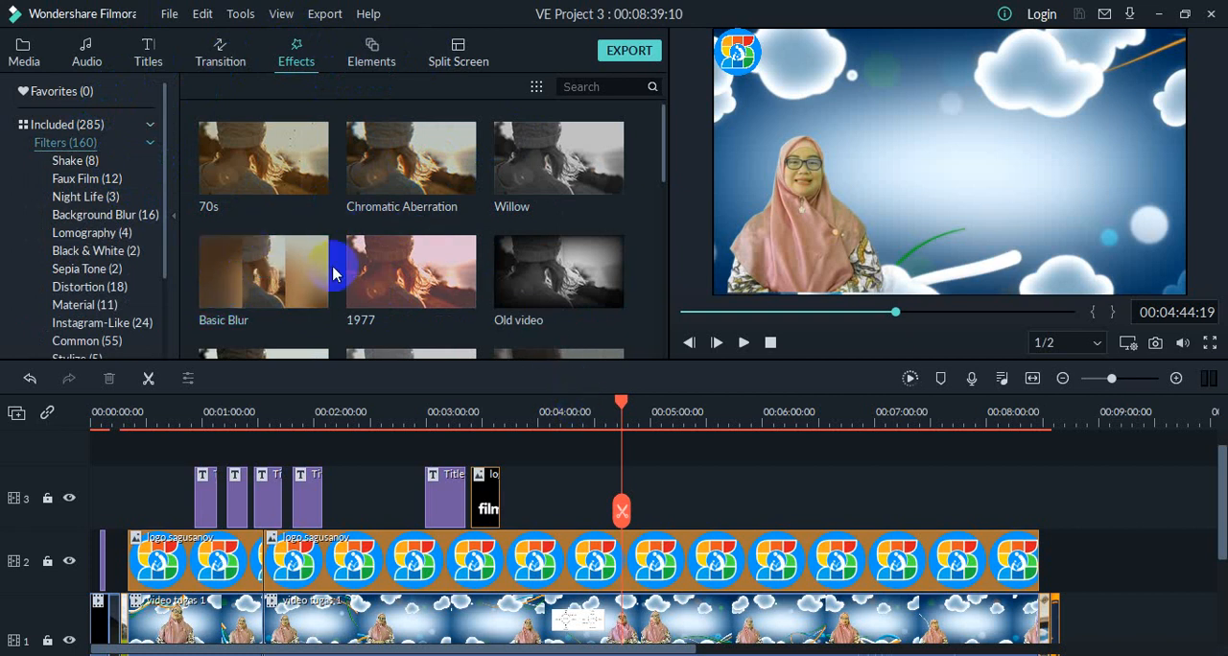
pyautogui.scroll(-10, 329, 273)
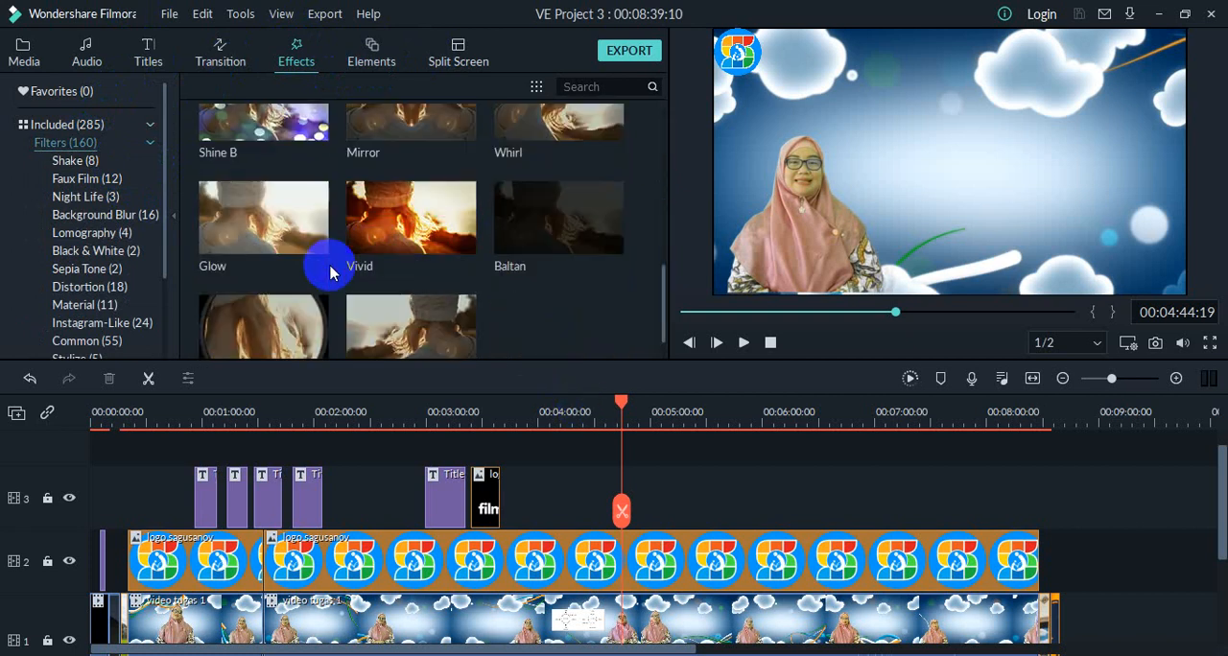
pyautogui.scroll(3, 329, 269)
pyautogui.scroll(-3, 326, 267)
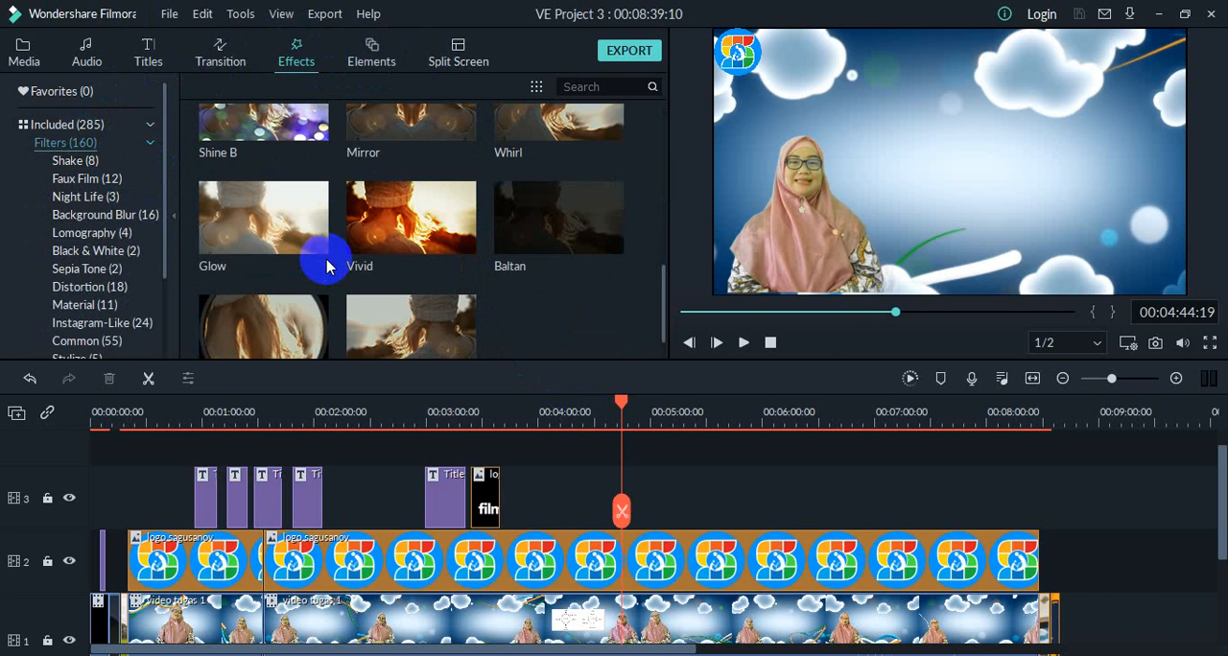
pyautogui.click(236, 235)
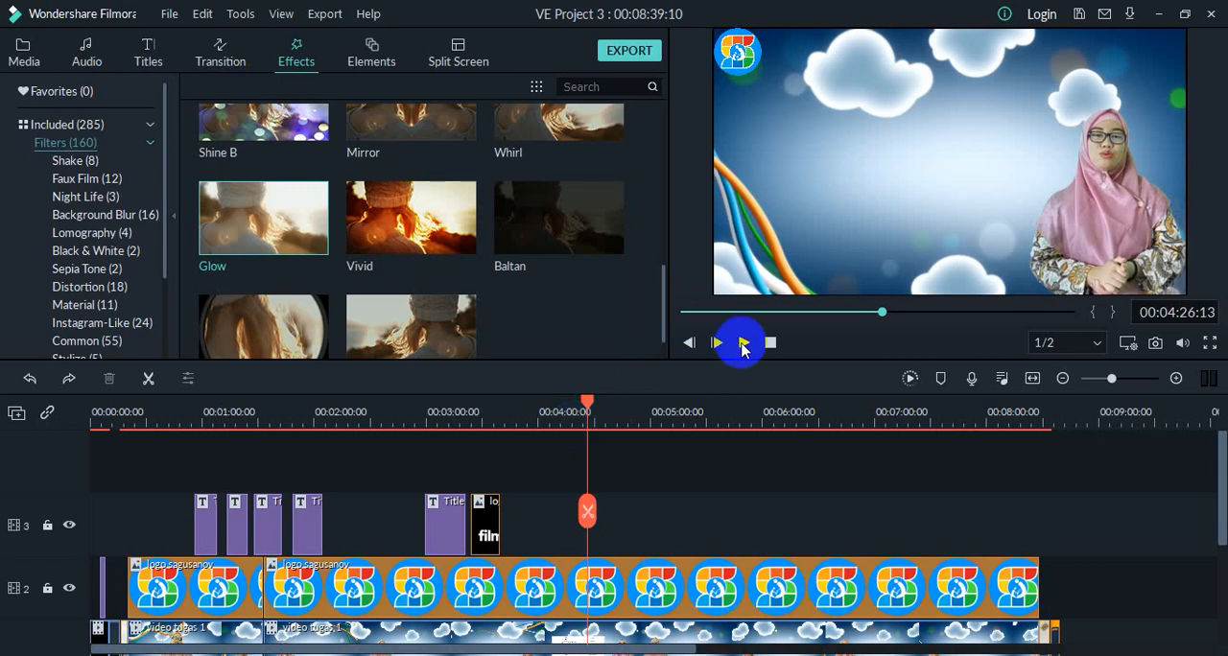
# Step: Play back the video and stop the playhead at about 00:04:48 on the timeline
pyautogui.click(744, 343)
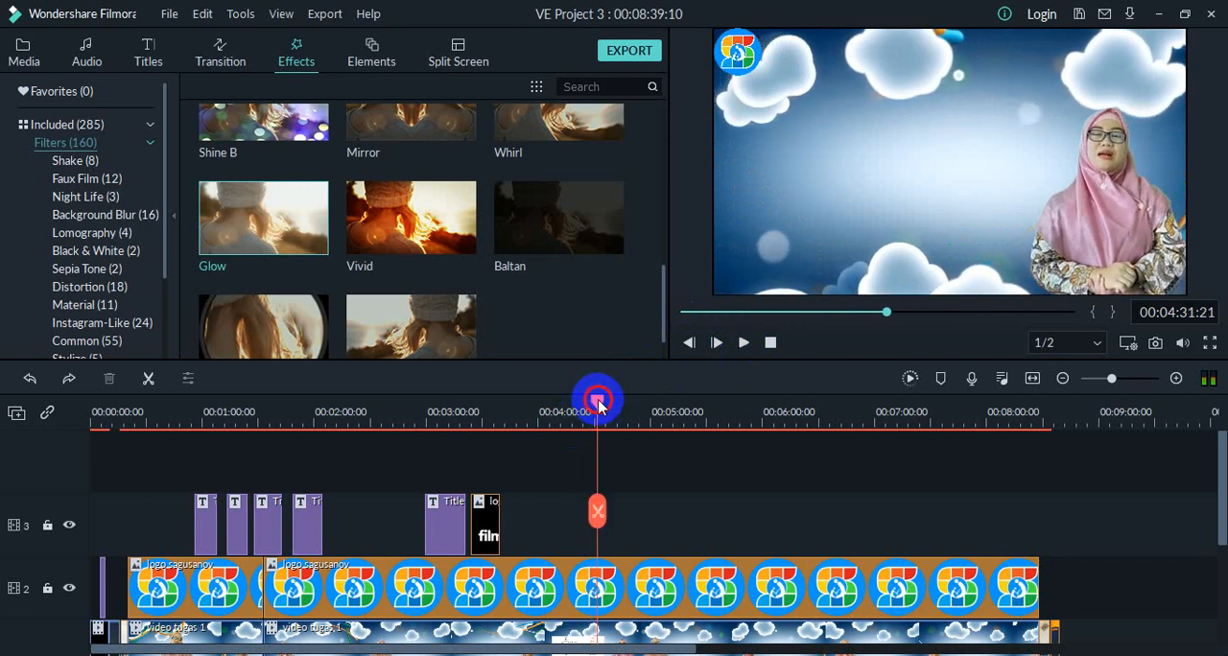
pyautogui.moveTo(598, 408); pyautogui.dragTo(622, 408)
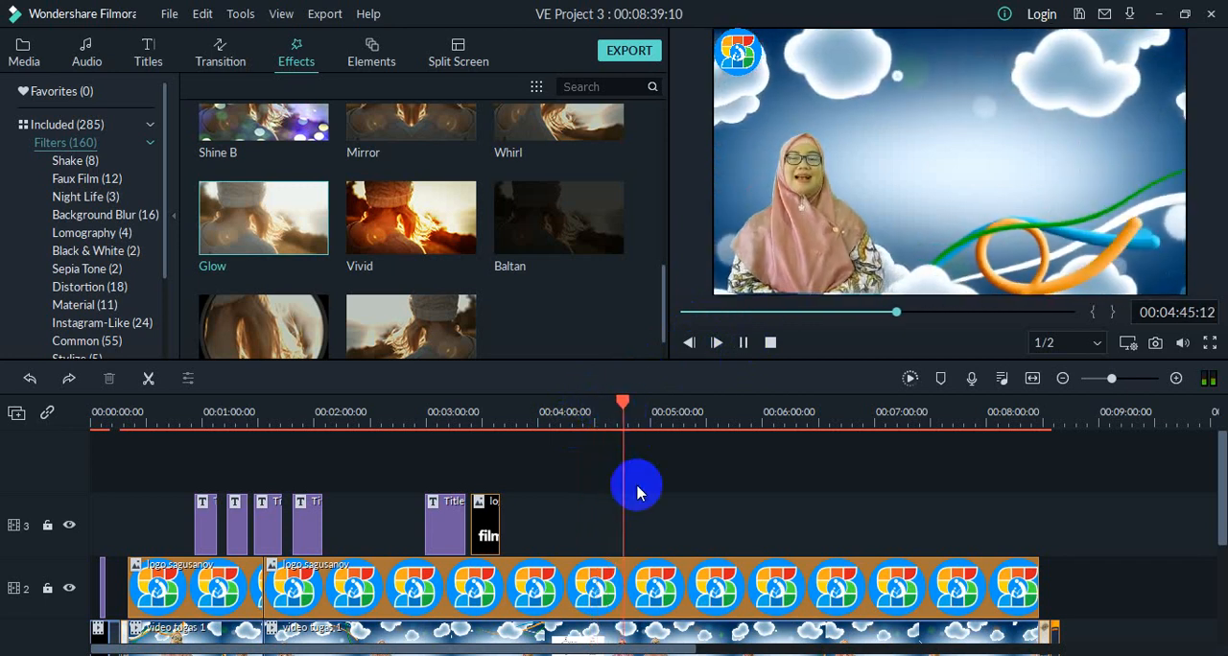
pyautogui.scroll(-1, 638, 492)
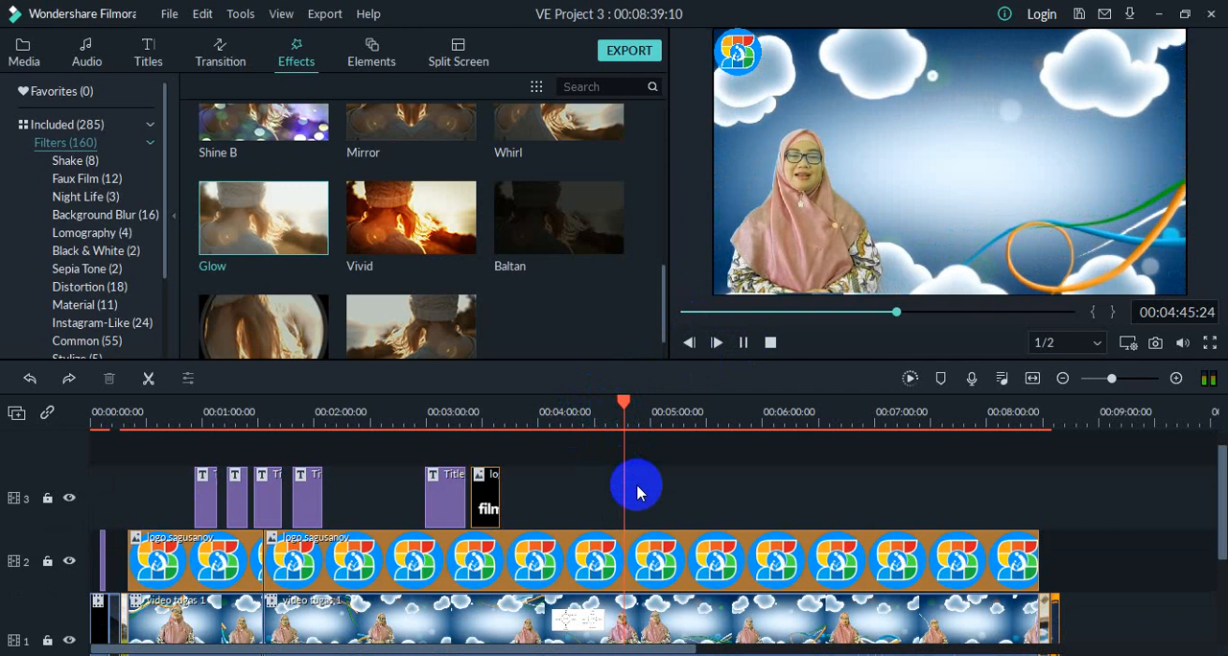
pyautogui.click(745, 344)
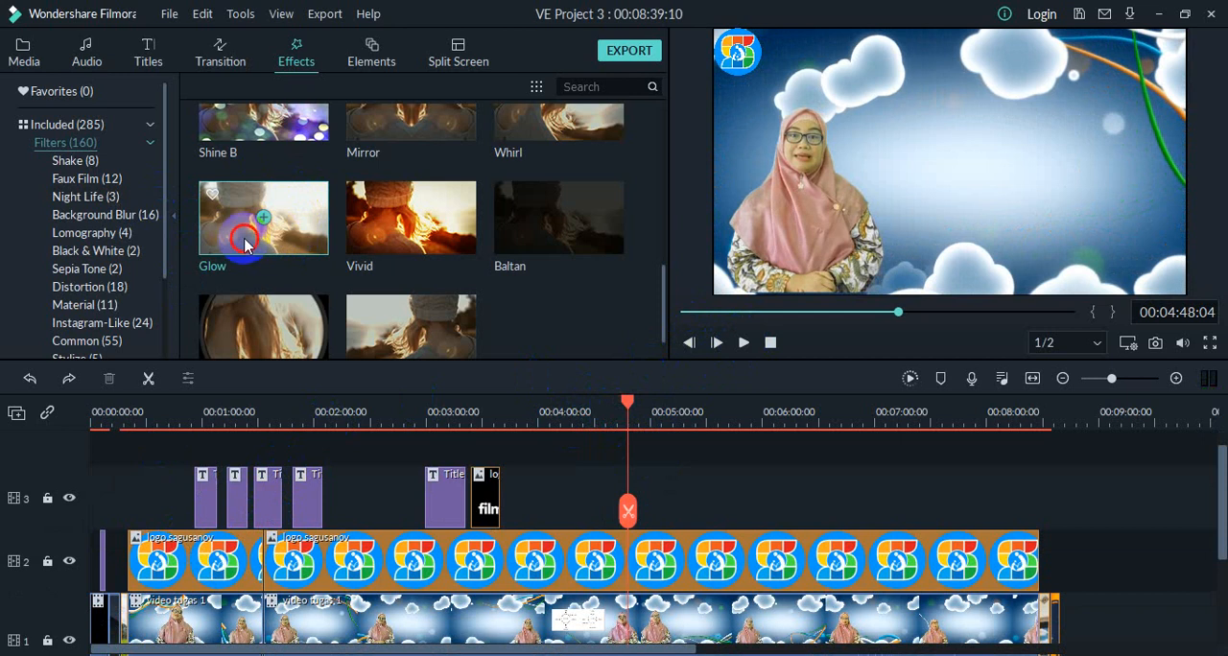
# Step: Try out the Glow filter on track 3 at the playhead and delete its clip again
pyautogui.moveTo(245, 245); pyautogui.dragTo(642, 490)
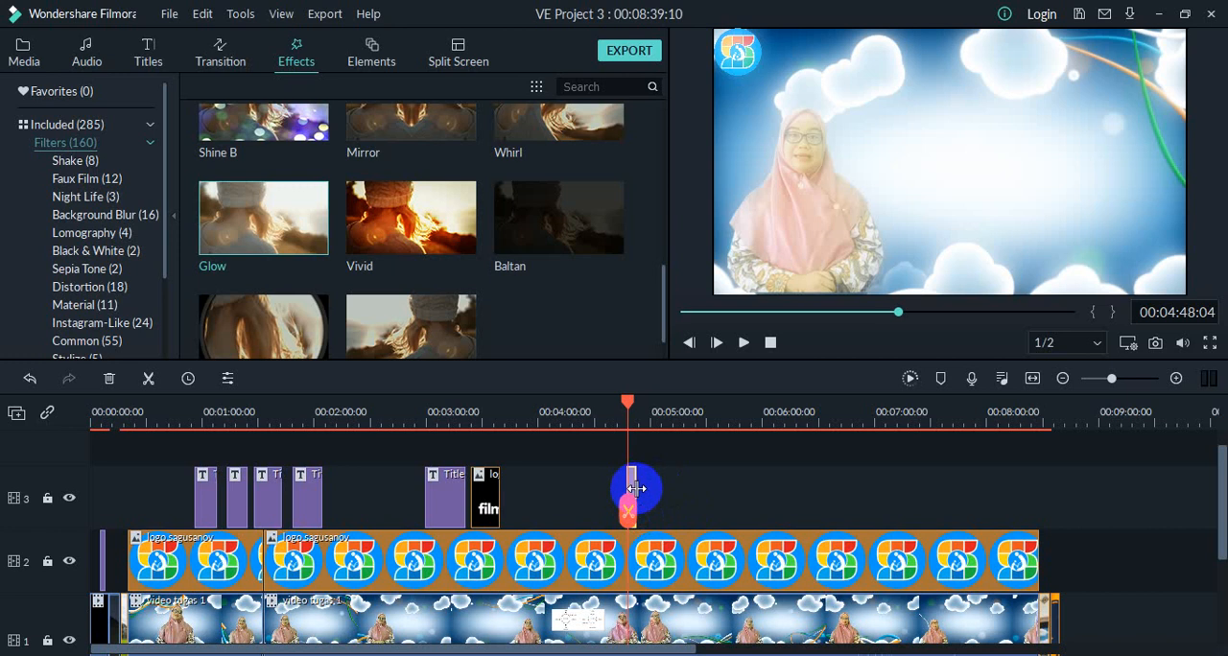
pyautogui.moveTo(636, 488)
pyautogui.mouseDown()
pyautogui.moveTo(677, 491)
pyautogui.moveTo(624, 485)
pyautogui.moveTo(632, 491)
pyautogui.mouseUp()
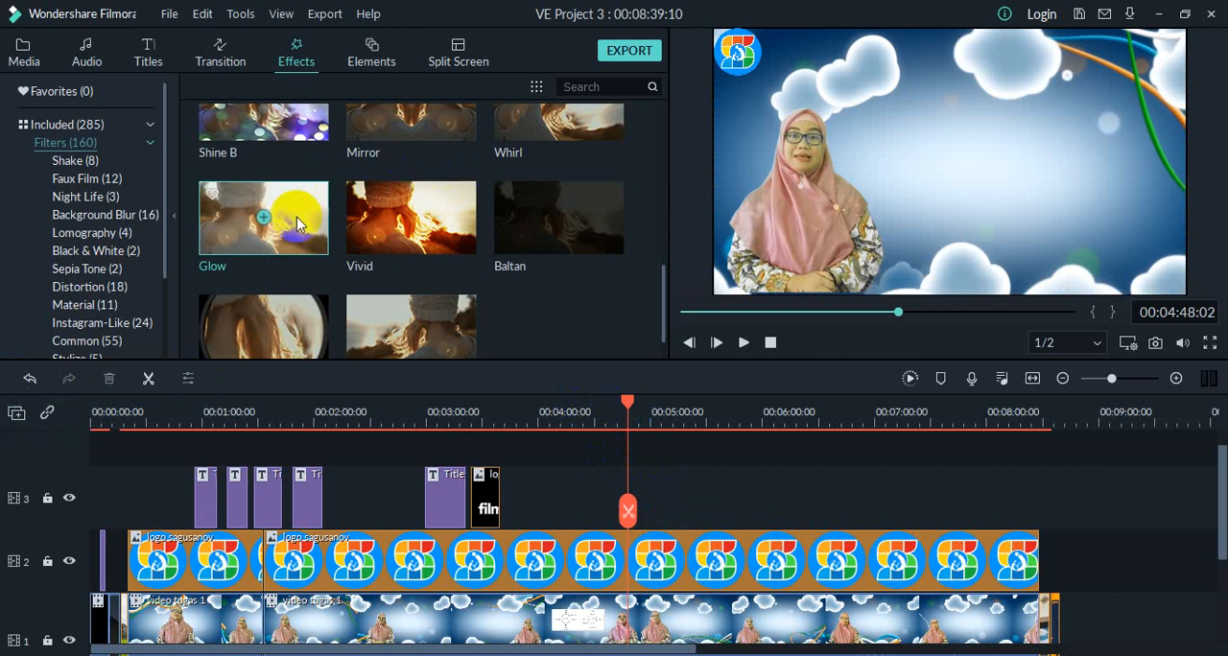
pyautogui.click(29, 383)
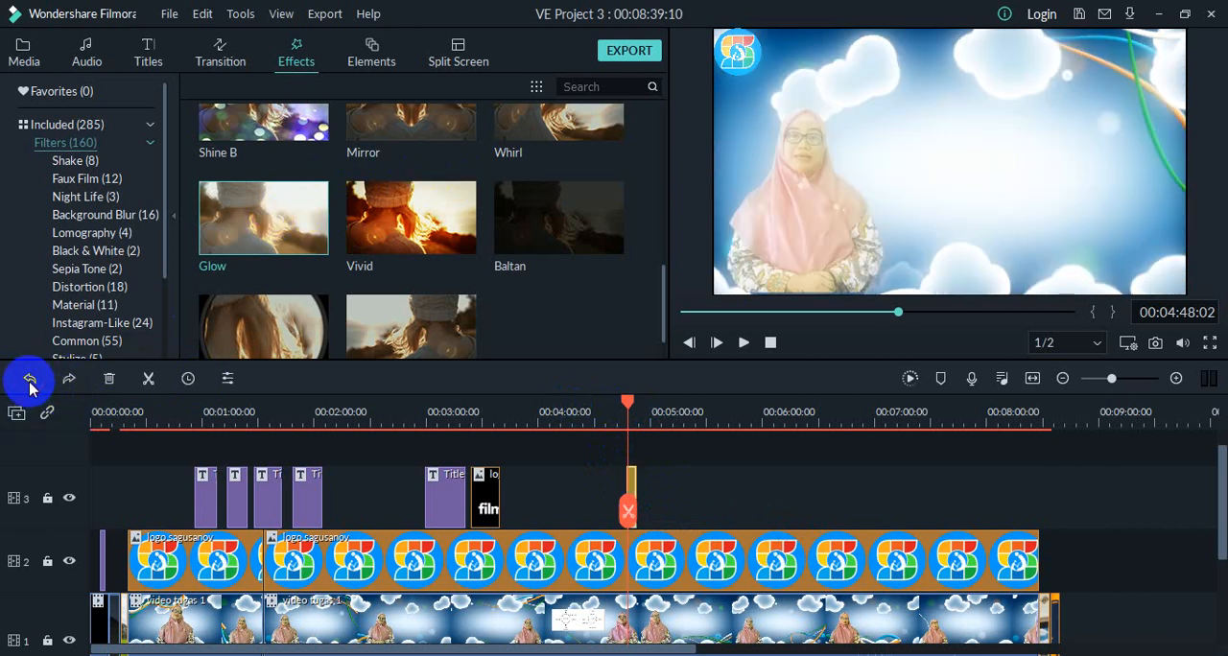
pyautogui.rightClick(627, 485)
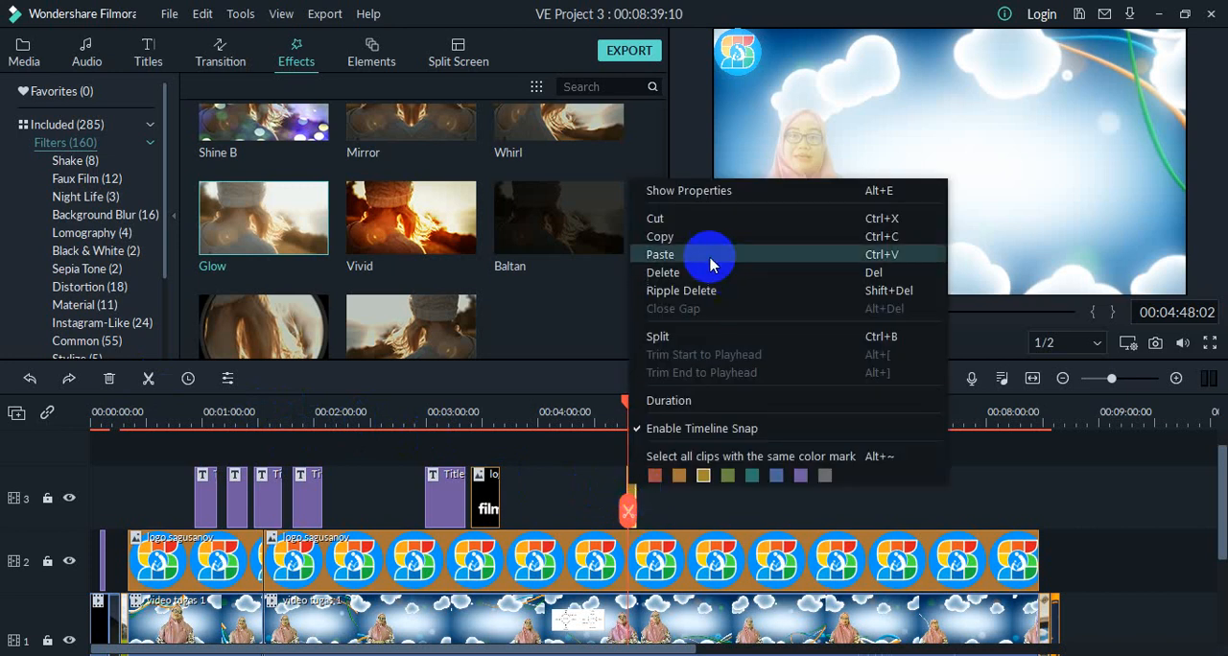
pyautogui.click(662, 271)
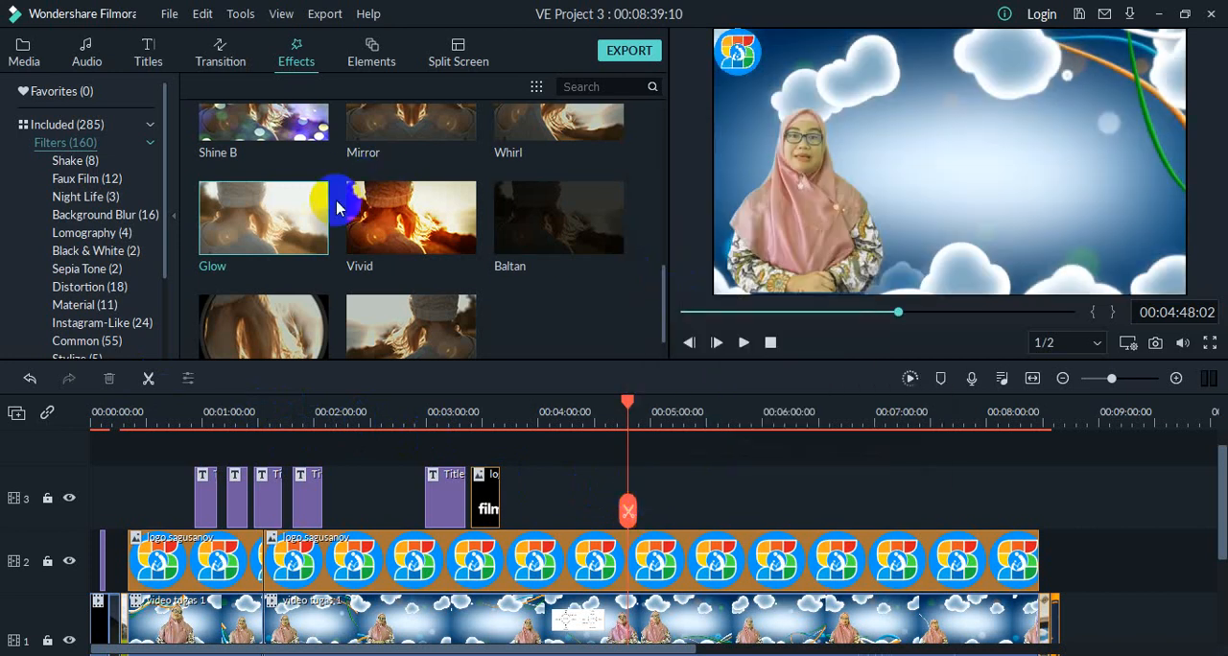
# Step: Add the Chromatic Aberration filter to track 3 at the playhead and lengthen its clip slightly
pyautogui.scroll(-3, 334, 213)
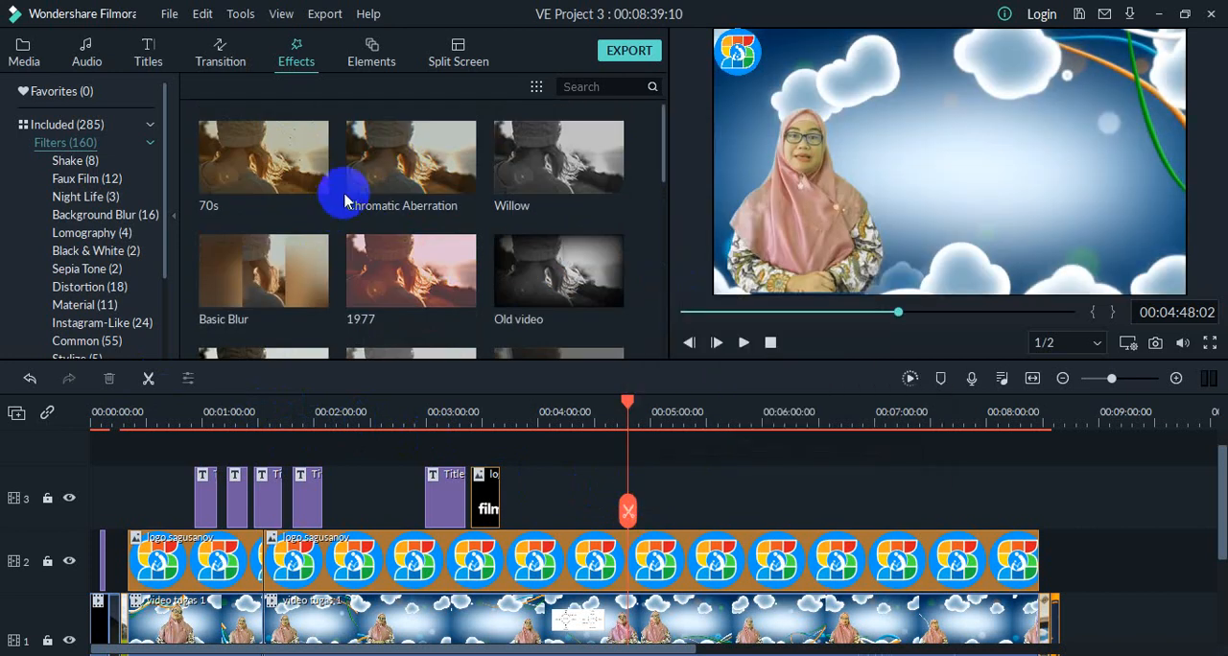
pyautogui.moveTo(377, 189); pyautogui.dragTo(644, 501)
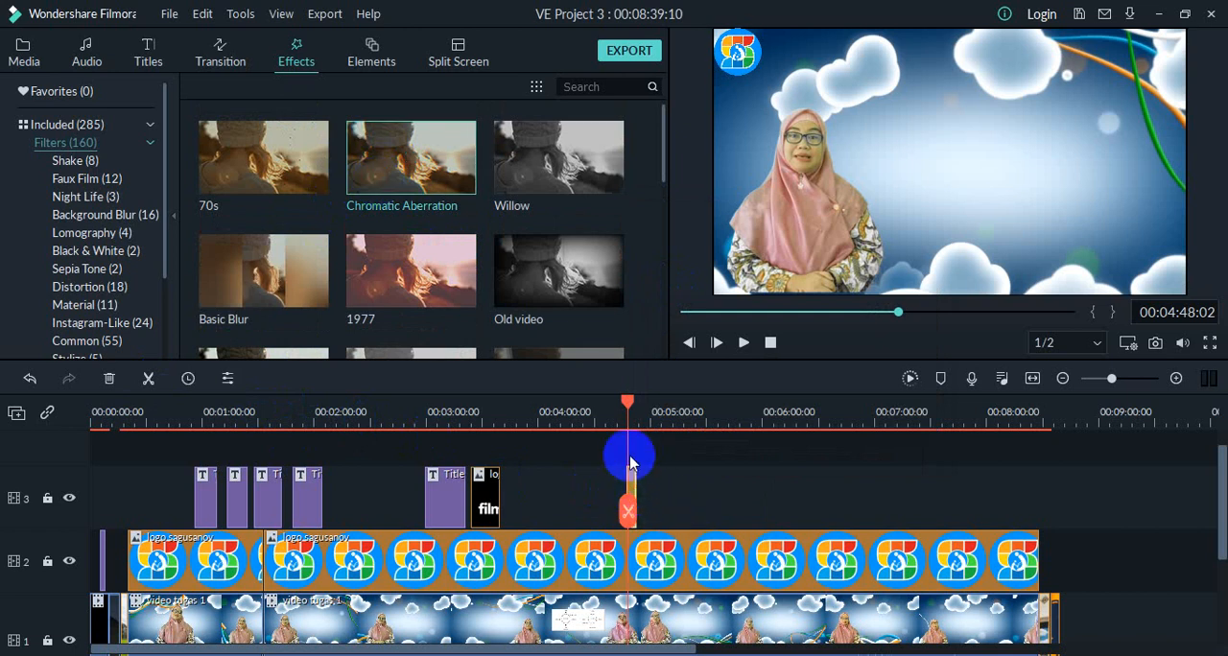
pyautogui.moveTo(631, 463); pyautogui.dragTo(642, 498)
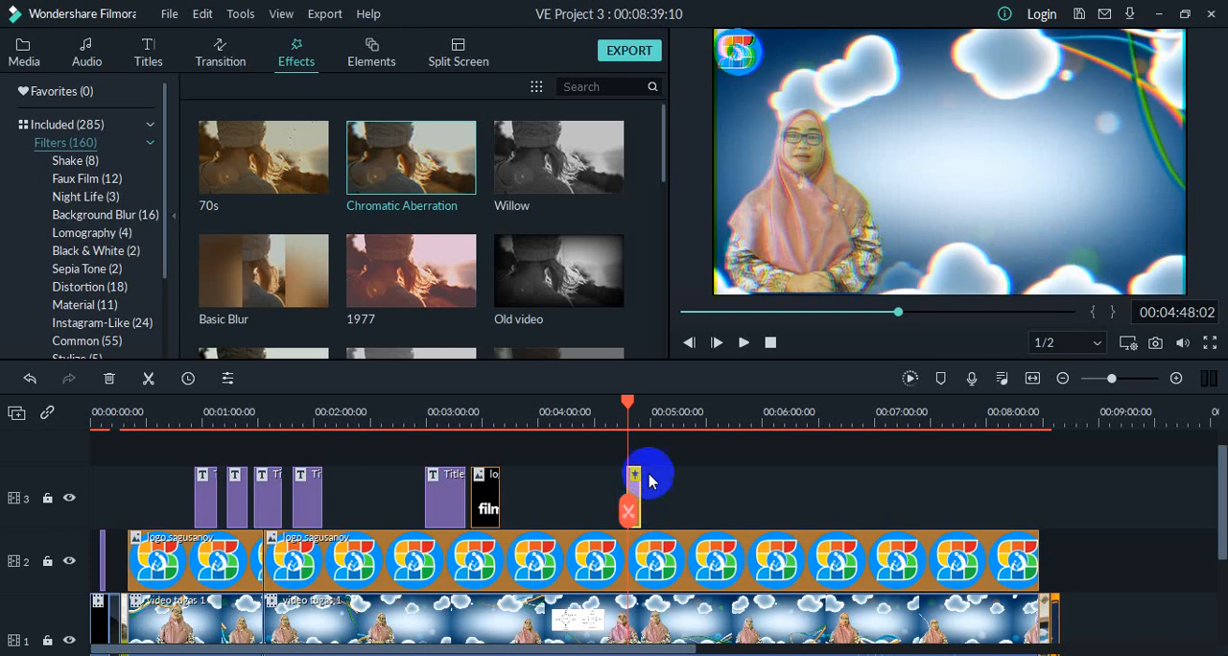
# Step: Play back the section with the Chromatic Aberration filter and return the playhead to the clip's start
pyautogui.click(746, 345)
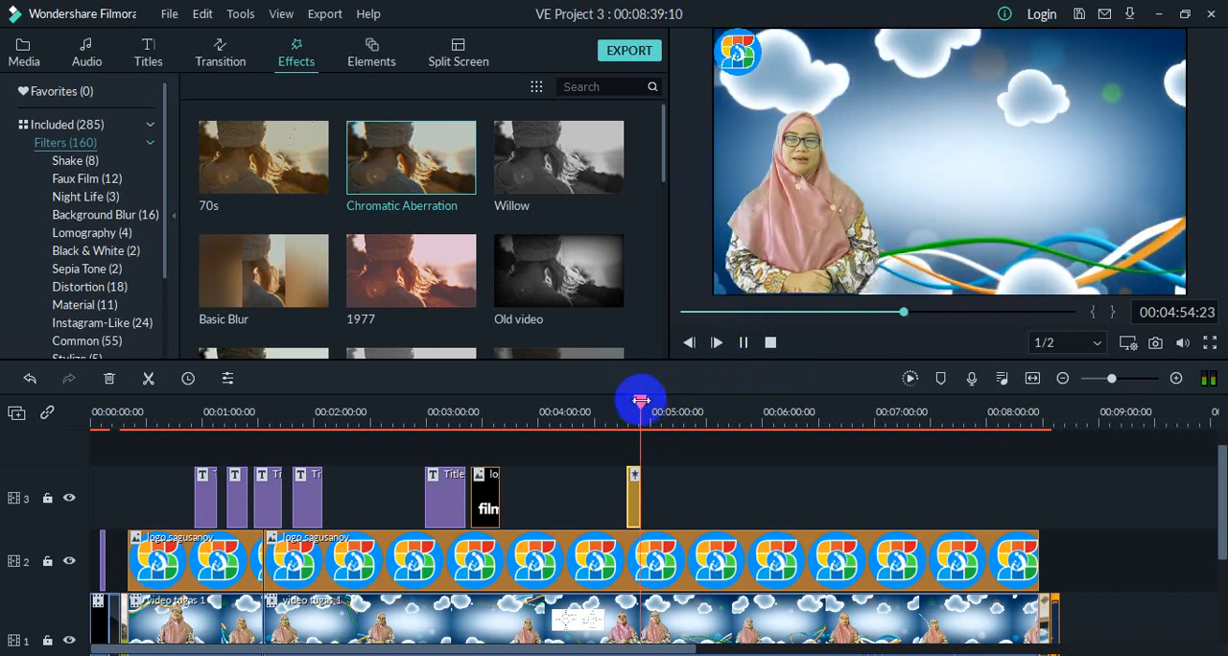
pyautogui.click(738, 343)
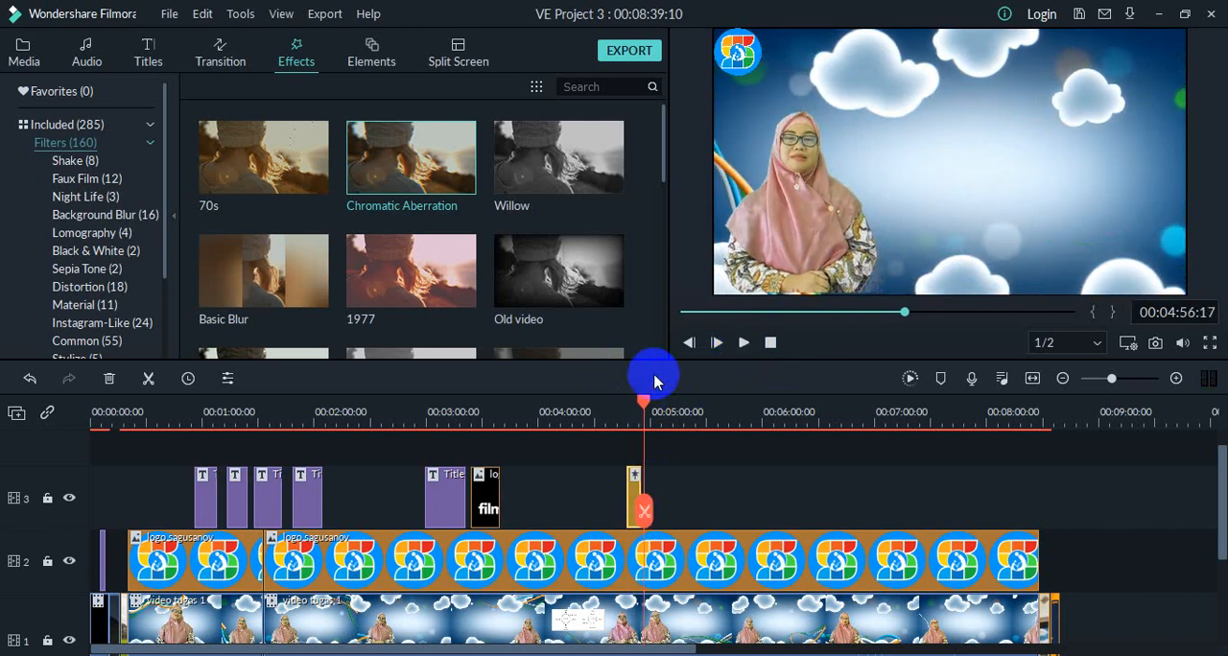
pyautogui.moveTo(644, 401); pyautogui.dragTo(628, 403)
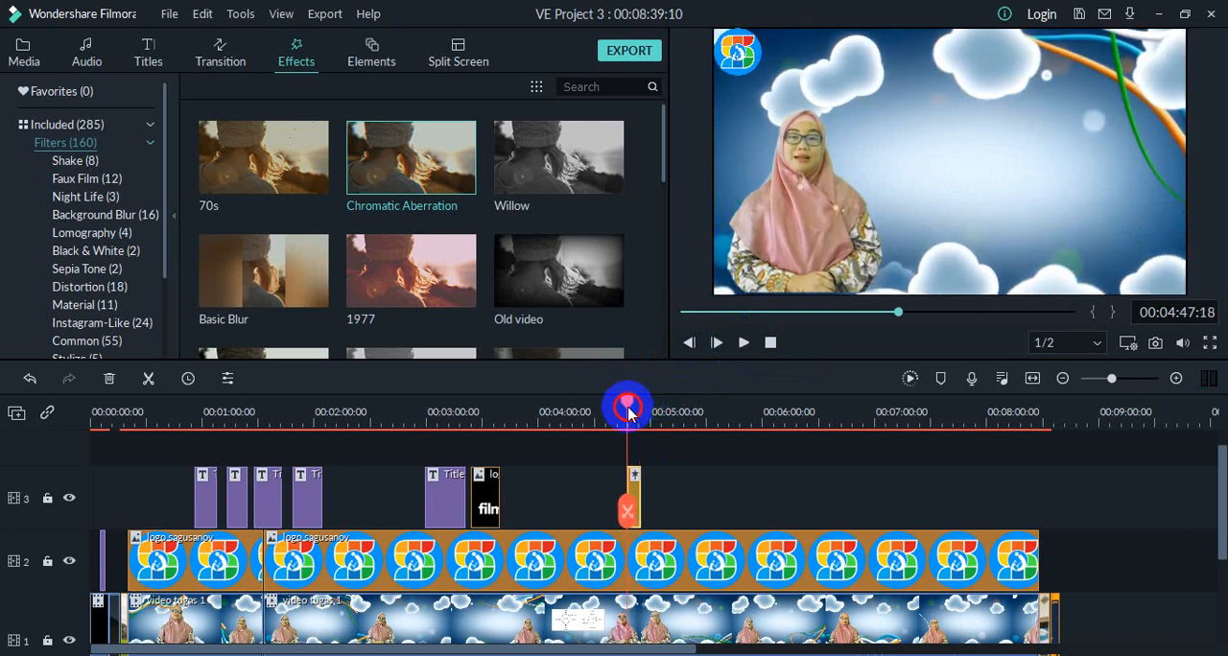
# Step: Delete the Chromatic Aberration clip from track 3
pyautogui.click(641, 497)
pyautogui.rightClick(633, 487)
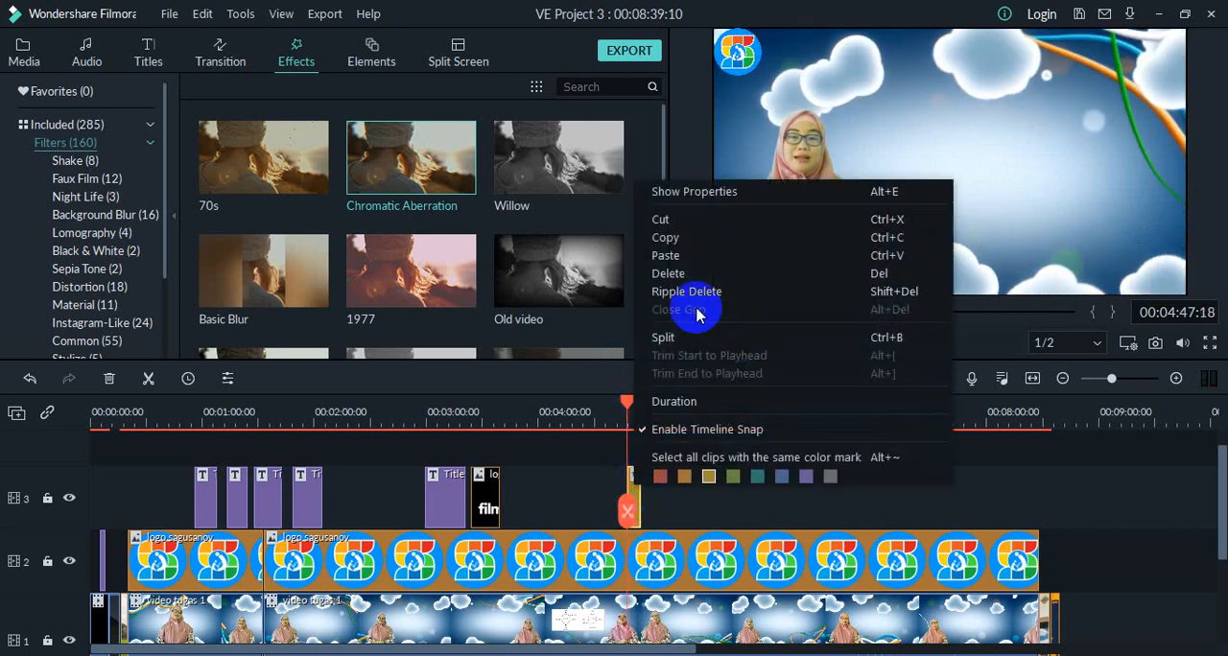
pyautogui.click(664, 274)
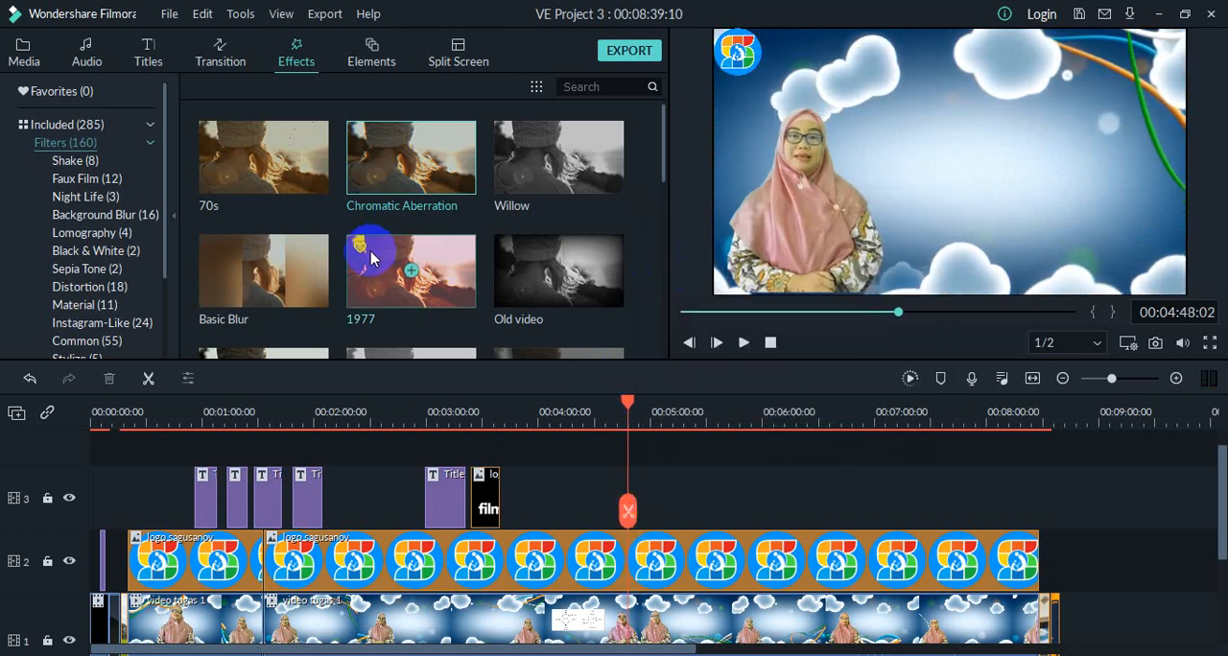
# Step: Add the Bright Lights filter from the Night Life category to track 3 at the playhead
pyautogui.scroll(-1, 71, 203)
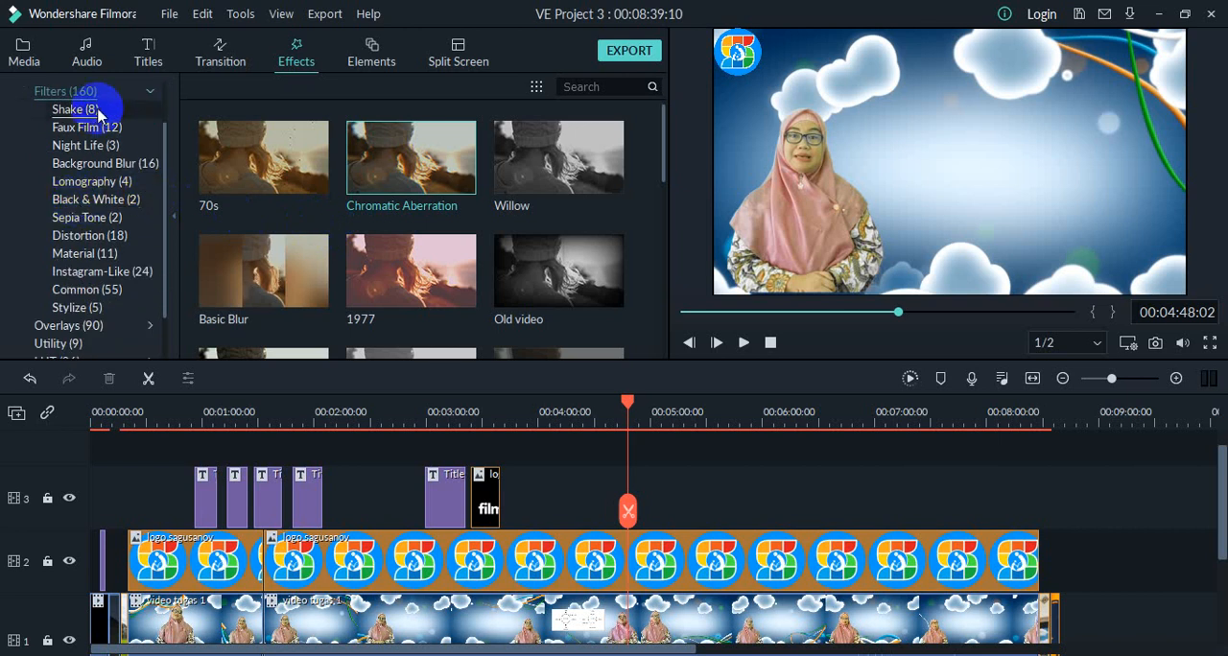
pyautogui.click(87, 145)
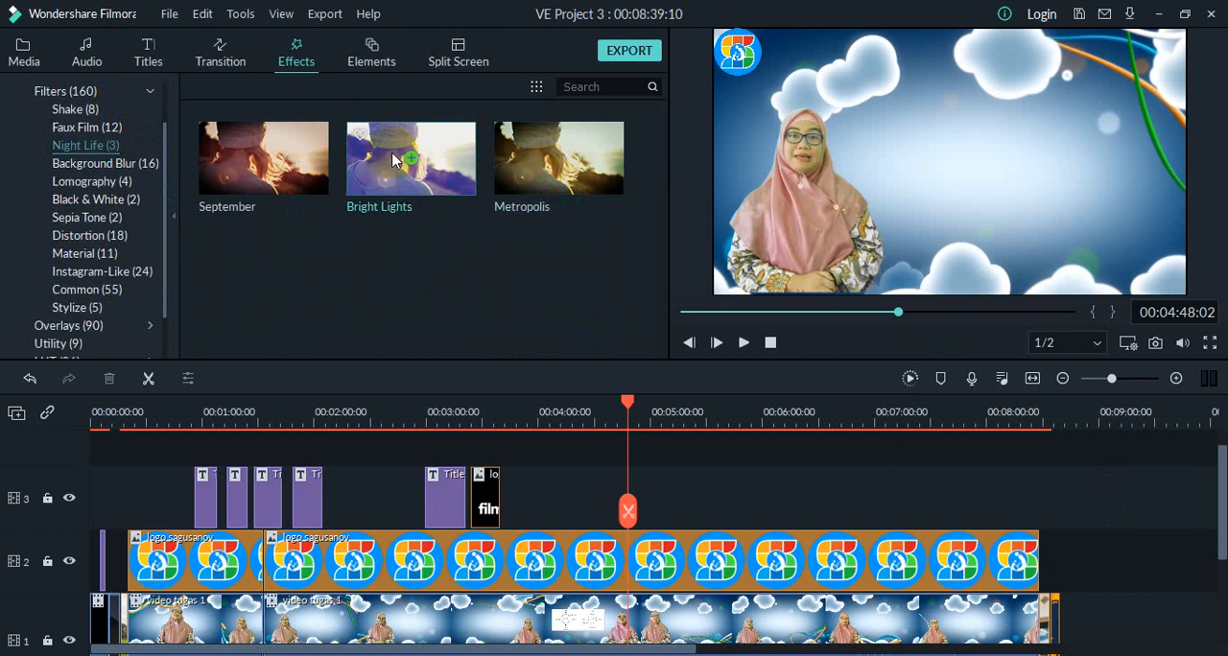
pyautogui.moveTo(377, 199); pyautogui.dragTo(636, 477)
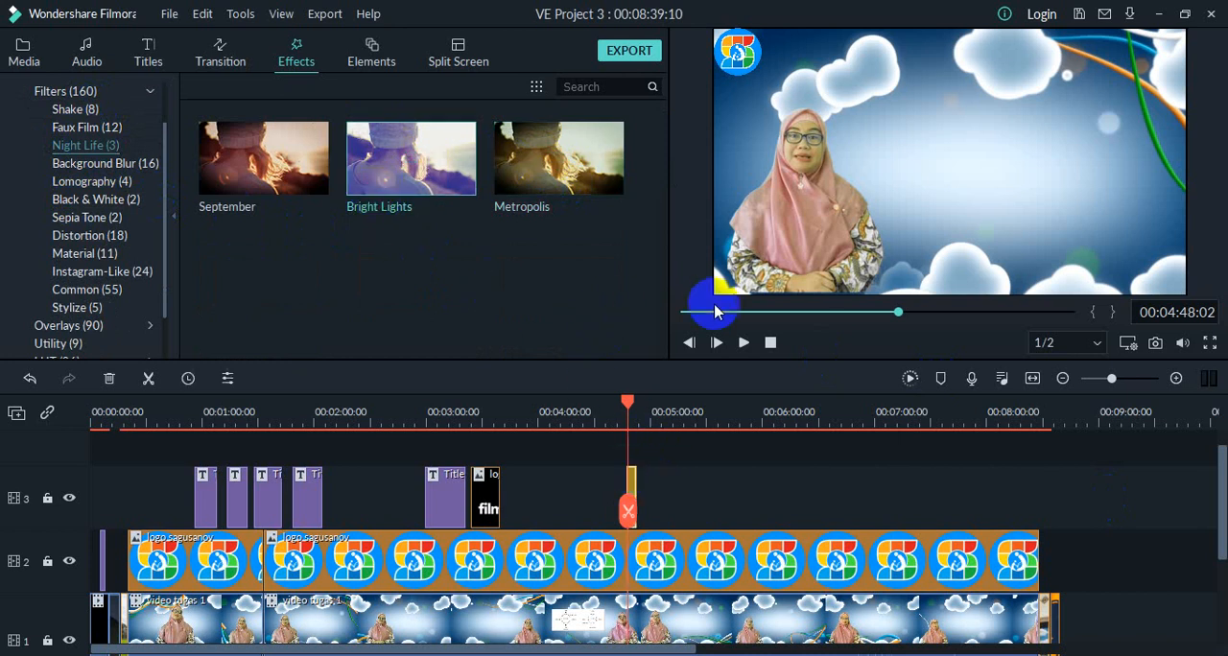
# Step: Play back the section with the Bright Lights filter and return the playhead to the clip's start
pyautogui.click(752, 348)
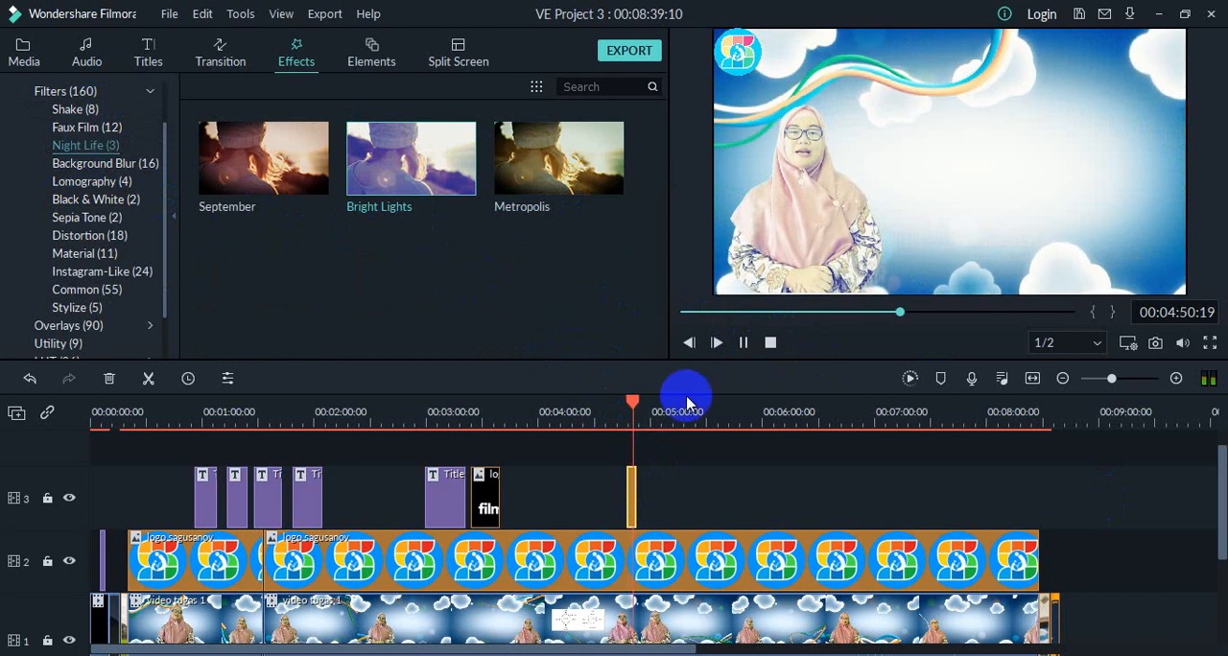
pyautogui.click(743, 343)
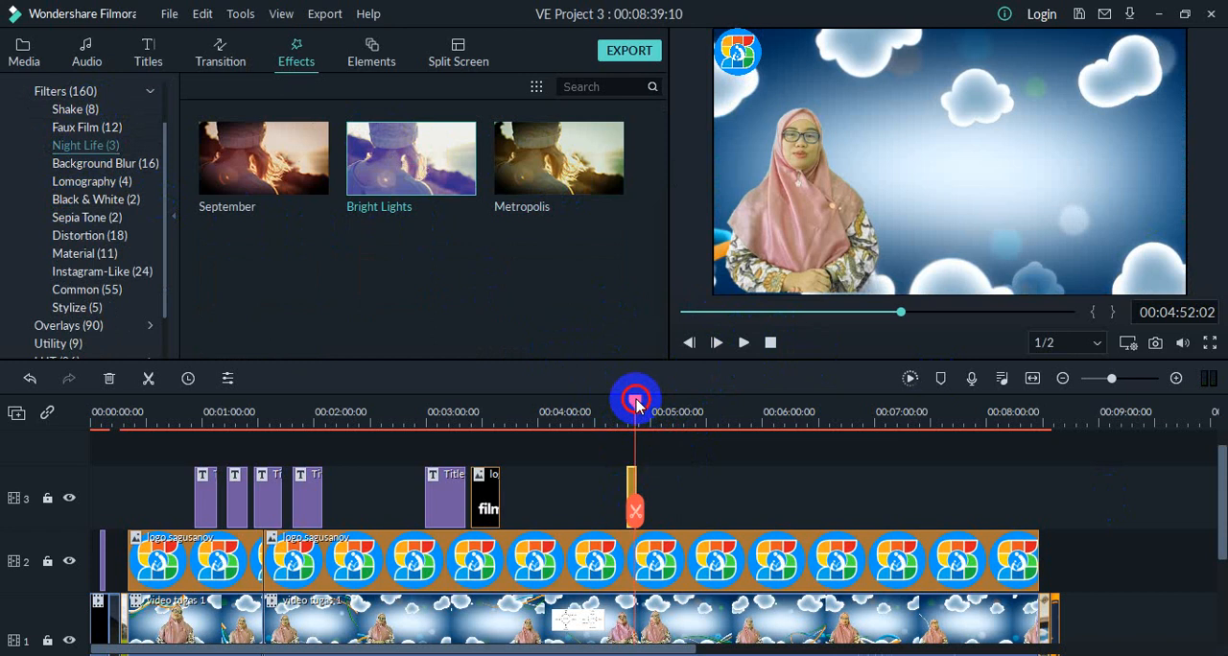
pyautogui.moveTo(636, 403); pyautogui.dragTo(629, 410)
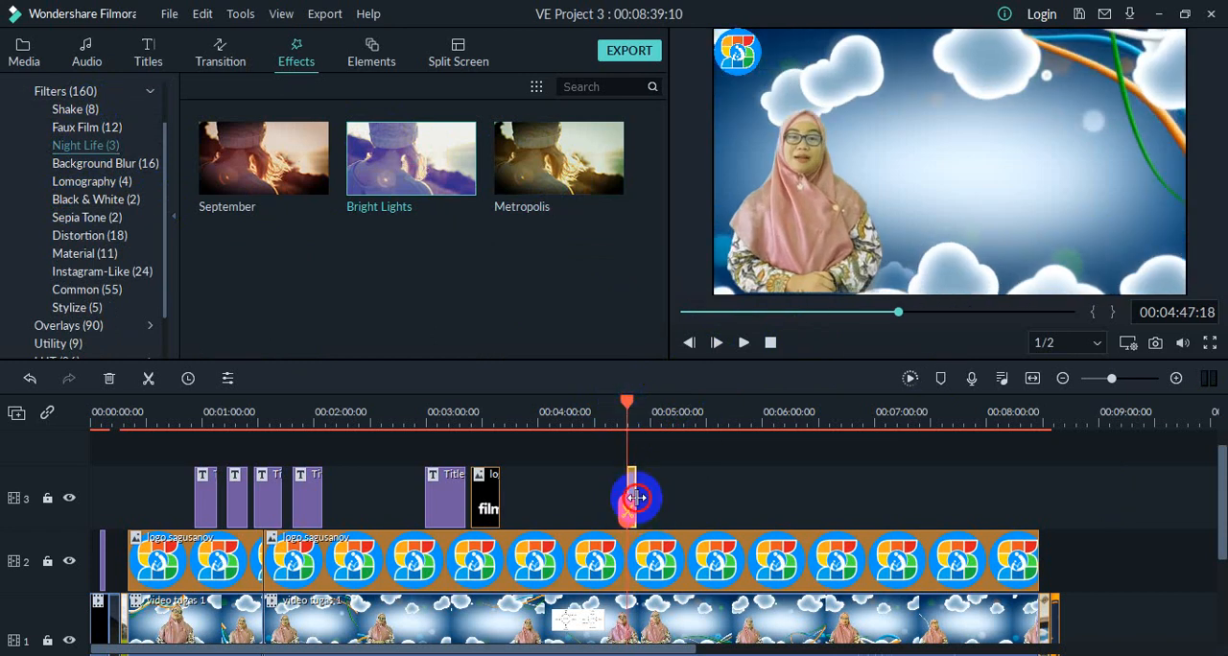
# Step: Lengthen the Bright Lights clip on track 3 to just past the five-minute mark and open its effect settings
pyautogui.moveTo(636, 497); pyautogui.dragTo(659, 500)
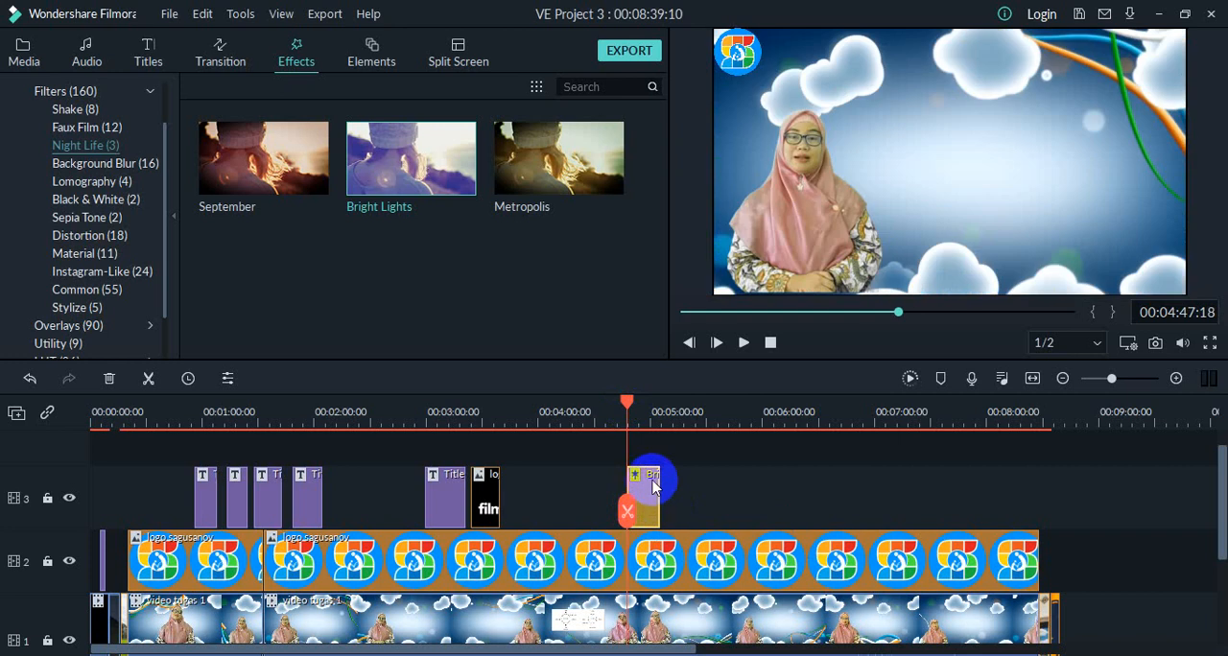
pyautogui.rightClick(646, 488)
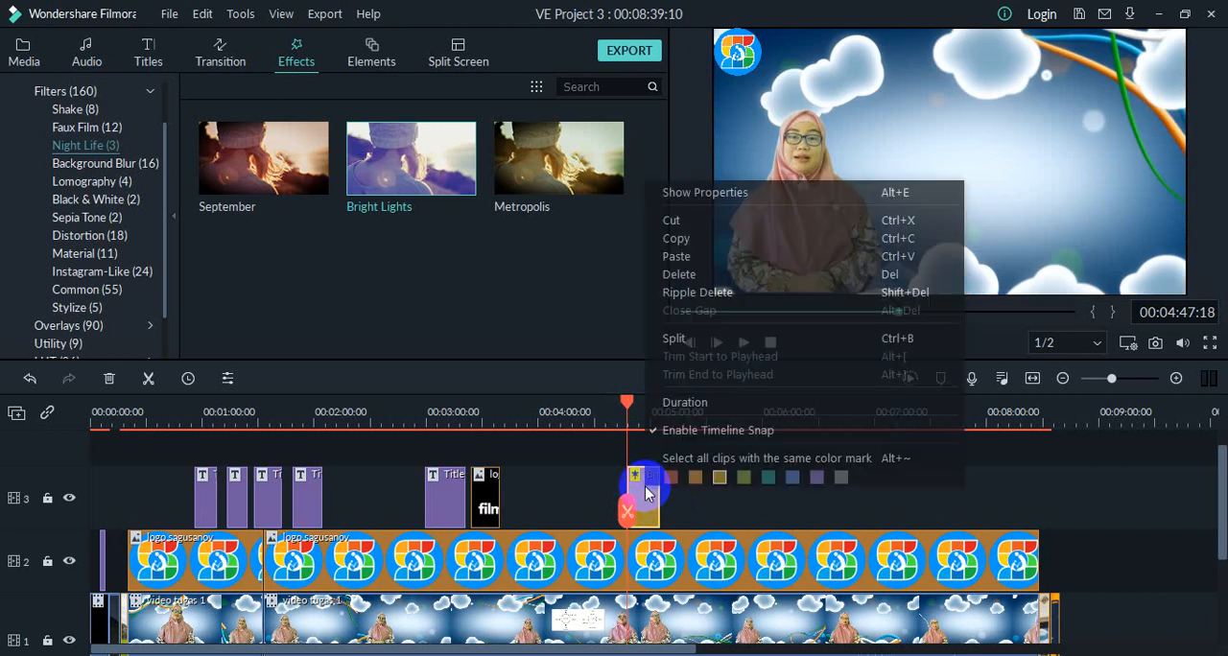
pyautogui.click(642, 500)
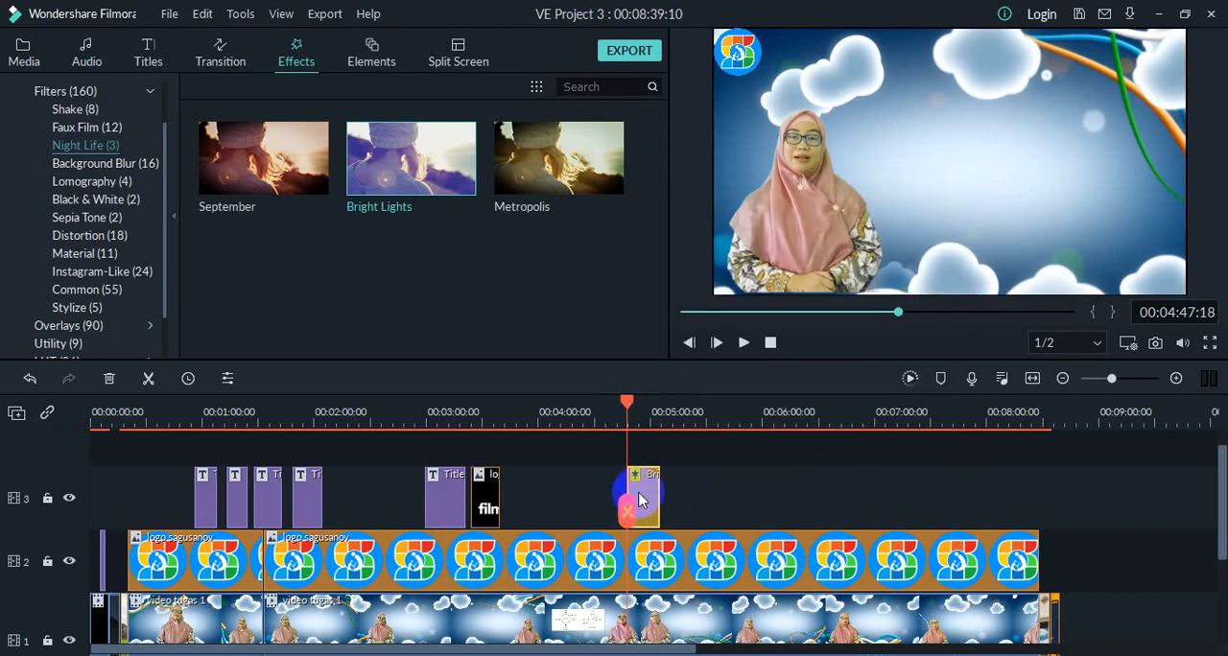
pyautogui.doubleClick(651, 491)
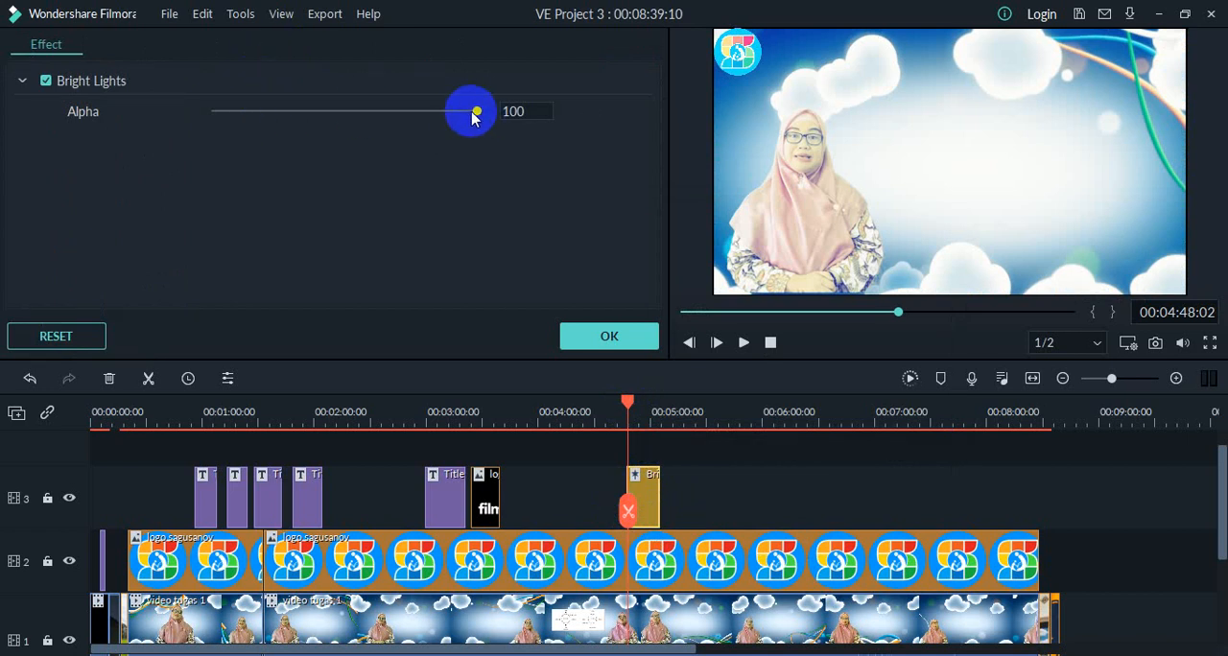
# Step: Set the Bright Lights filter's alpha to 66 and apply the setting
pyautogui.moveTo(457, 115); pyautogui.dragTo(388, 123)
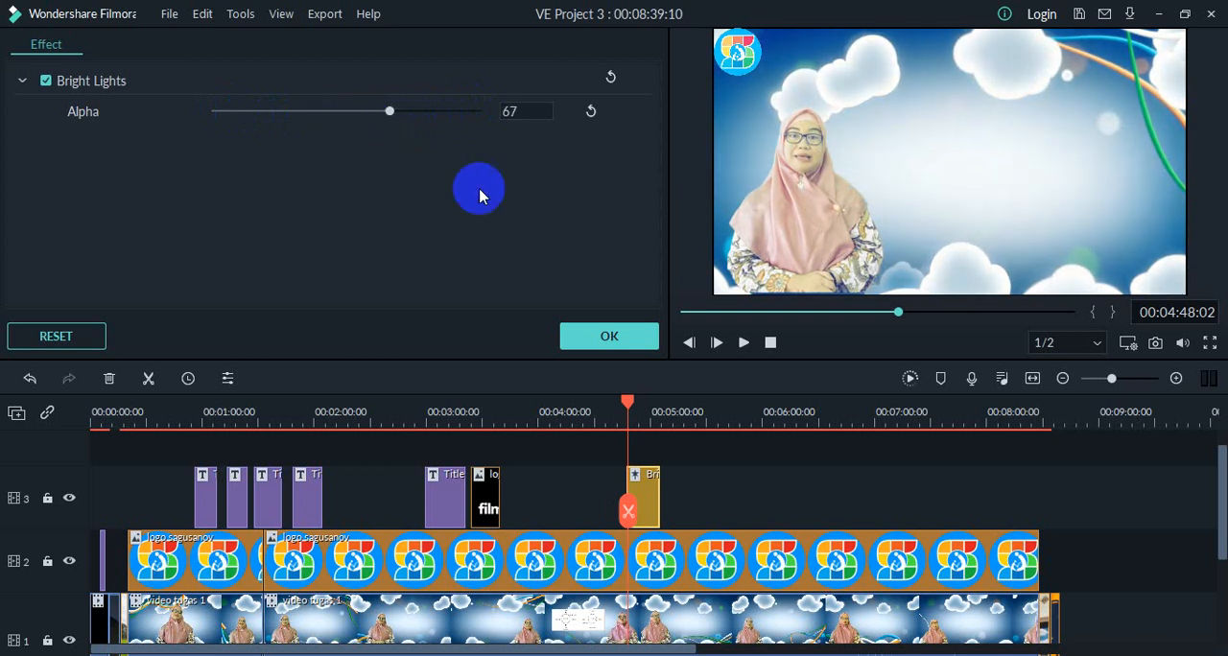
pyautogui.click(615, 339)
pyautogui.click(598, 335)
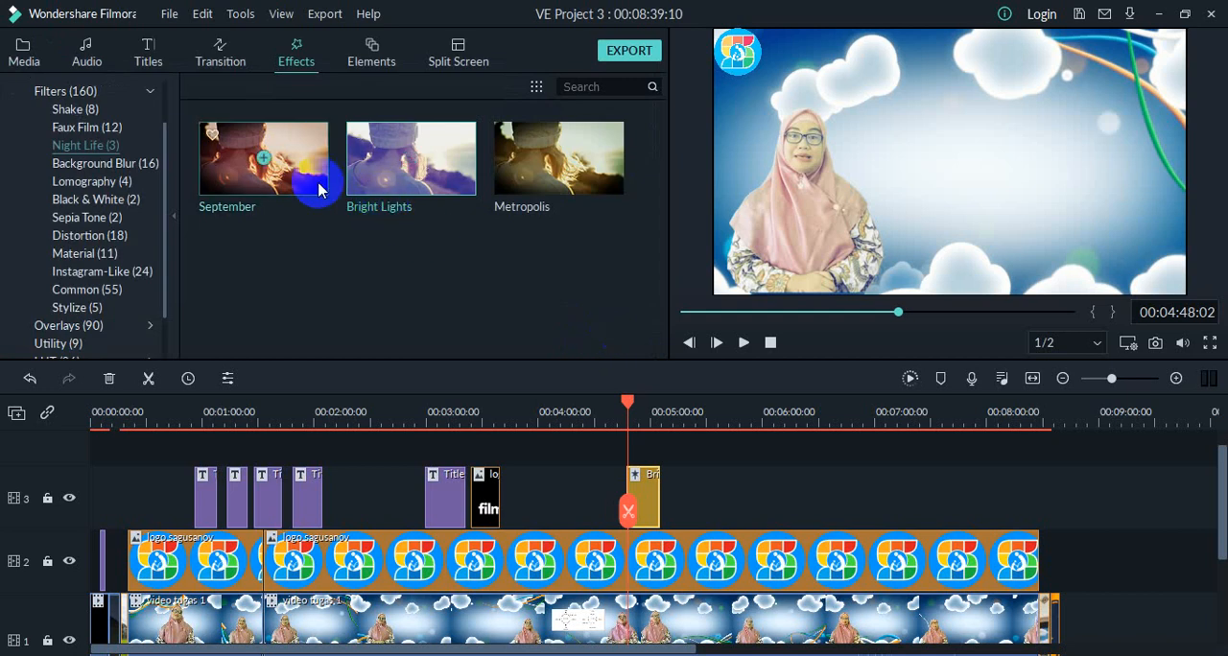
# Step: Delete the Bright Lights clip from track 3 and add the September filter from Night Life in its place
pyautogui.rightClick(642, 509)
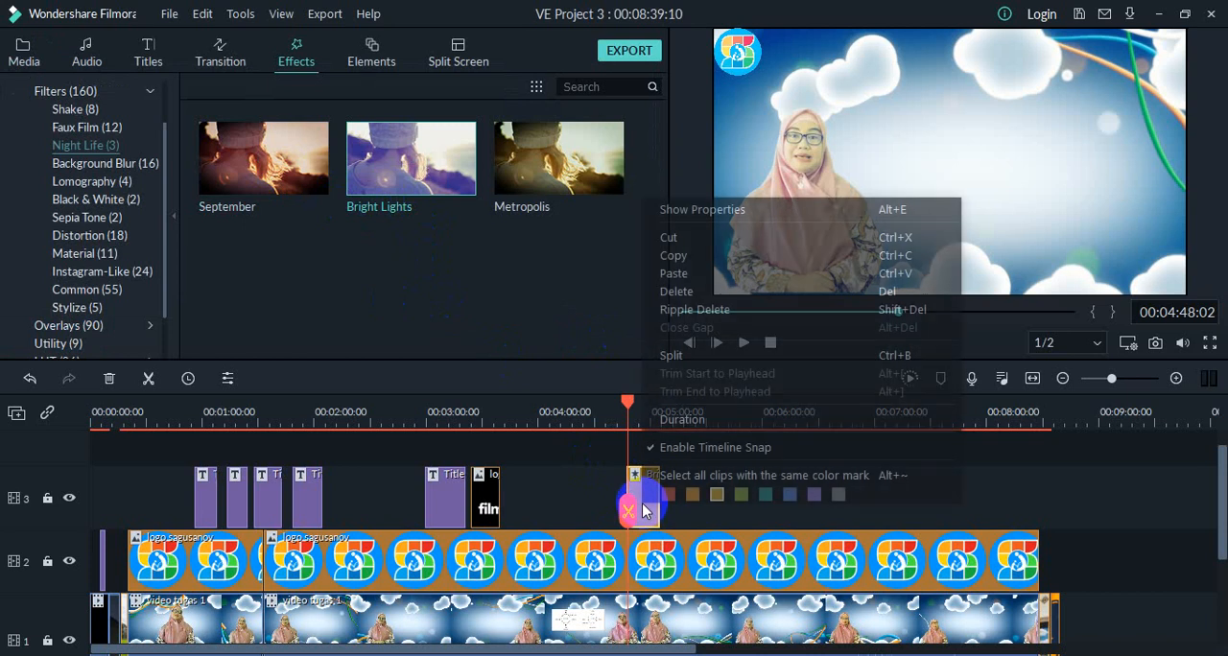
pyautogui.click(697, 288)
pyautogui.moveTo(265, 173); pyautogui.dragTo(653, 495)
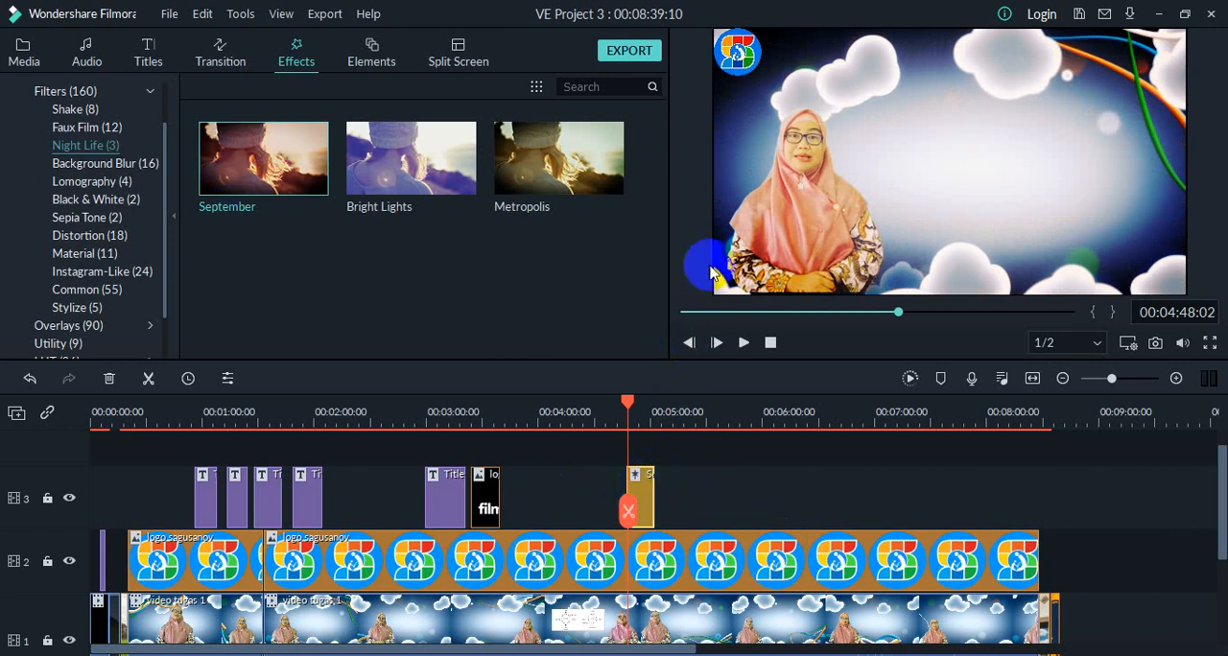
# Step: Play back the section with the September filter and return the playhead to the clip's start
pyautogui.click(740, 343)
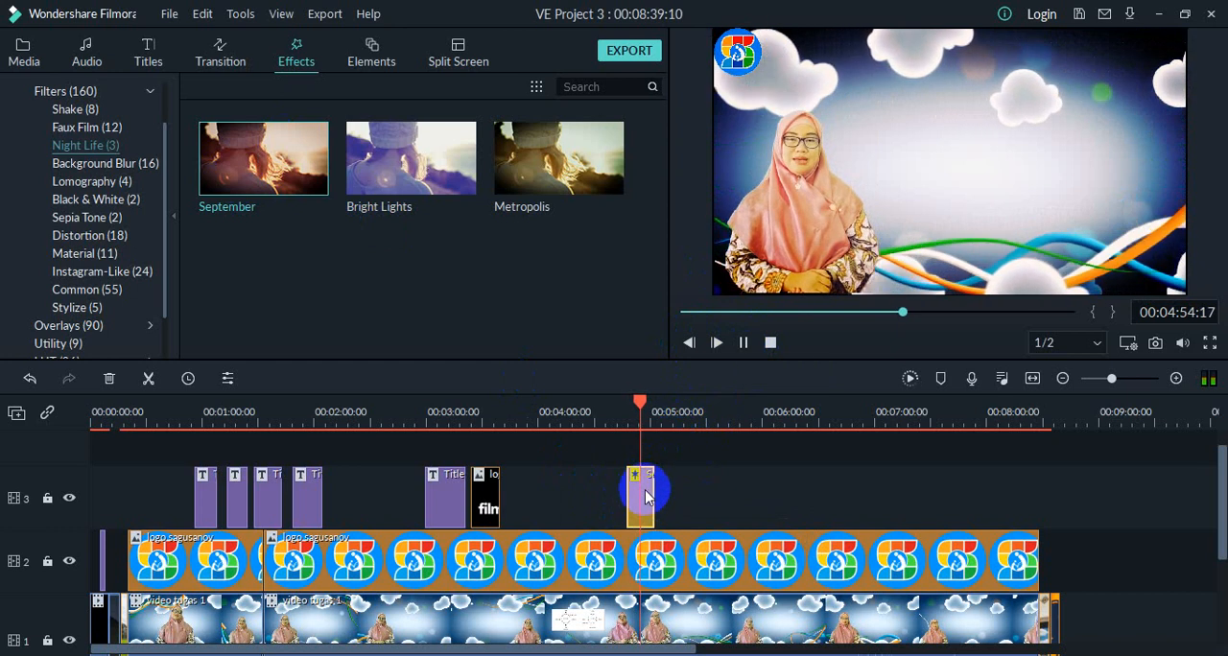
pyautogui.click(740, 343)
pyautogui.click(646, 496)
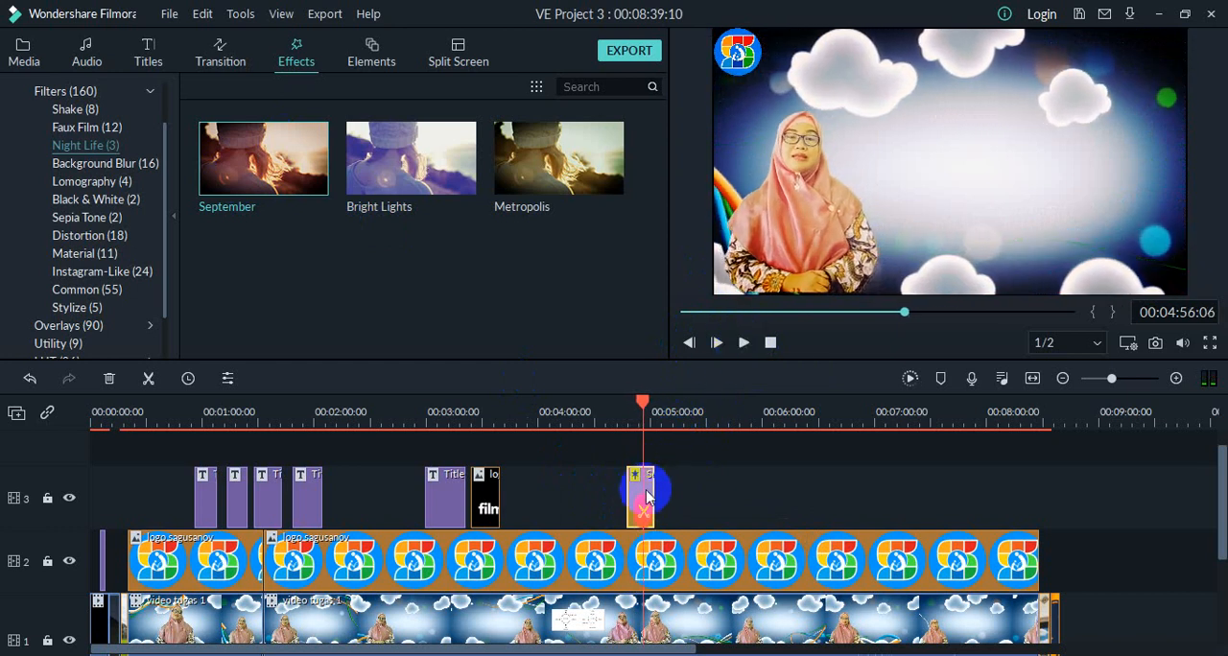
pyautogui.click(646, 403)
pyautogui.moveTo(643, 403); pyautogui.dragTo(628, 403)
# Step: Set the September filter's alpha to 86 and apply the setting
pyautogui.click(647, 513)
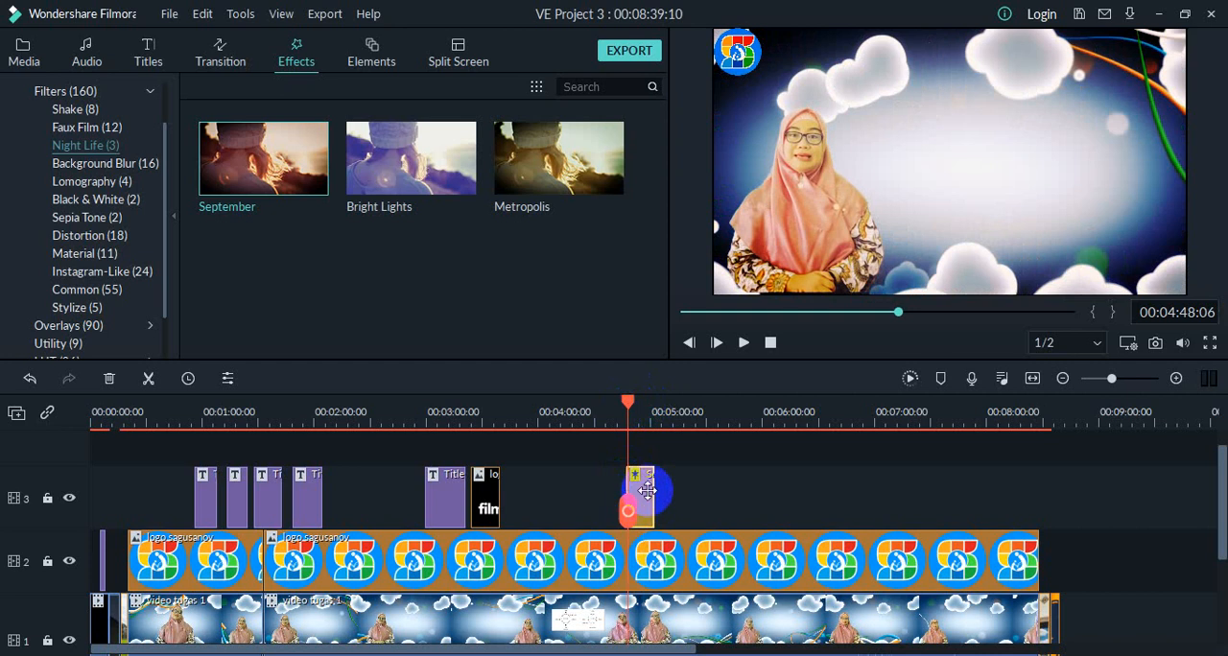
pyautogui.moveTo(648, 490)
pyautogui.mouseDown()
pyautogui.moveTo(605, 443)
pyautogui.moveTo(635, 499)
pyautogui.mouseUp()
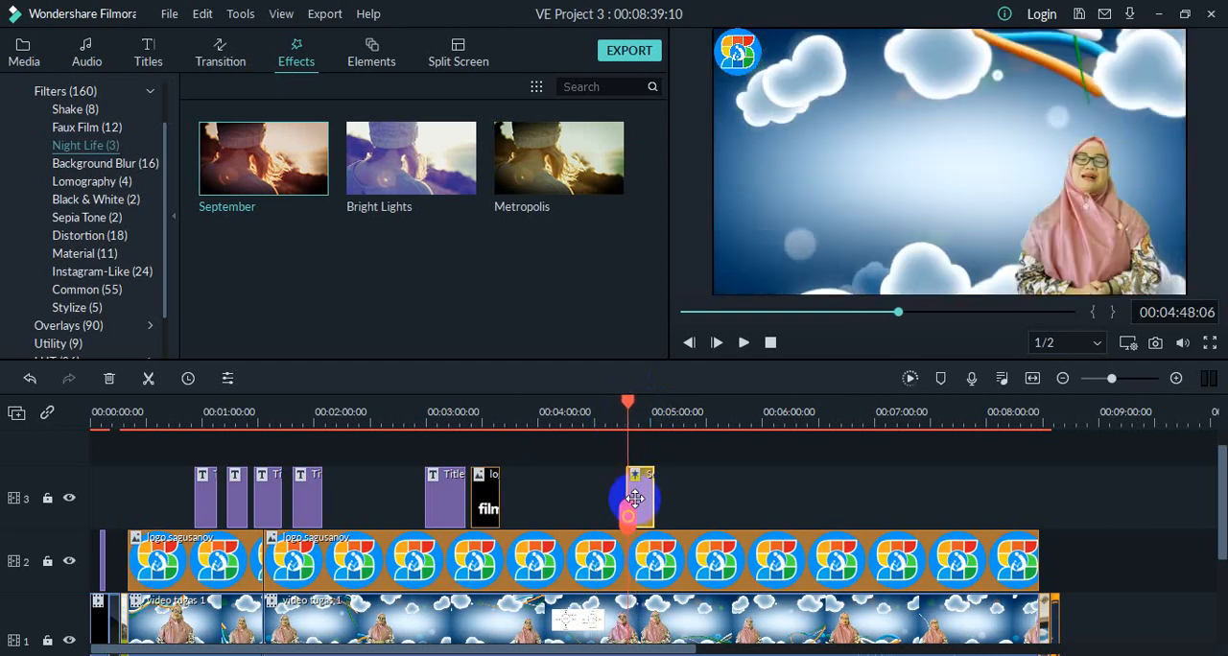
pyautogui.click(635, 499)
pyautogui.doubleClick(647, 498)
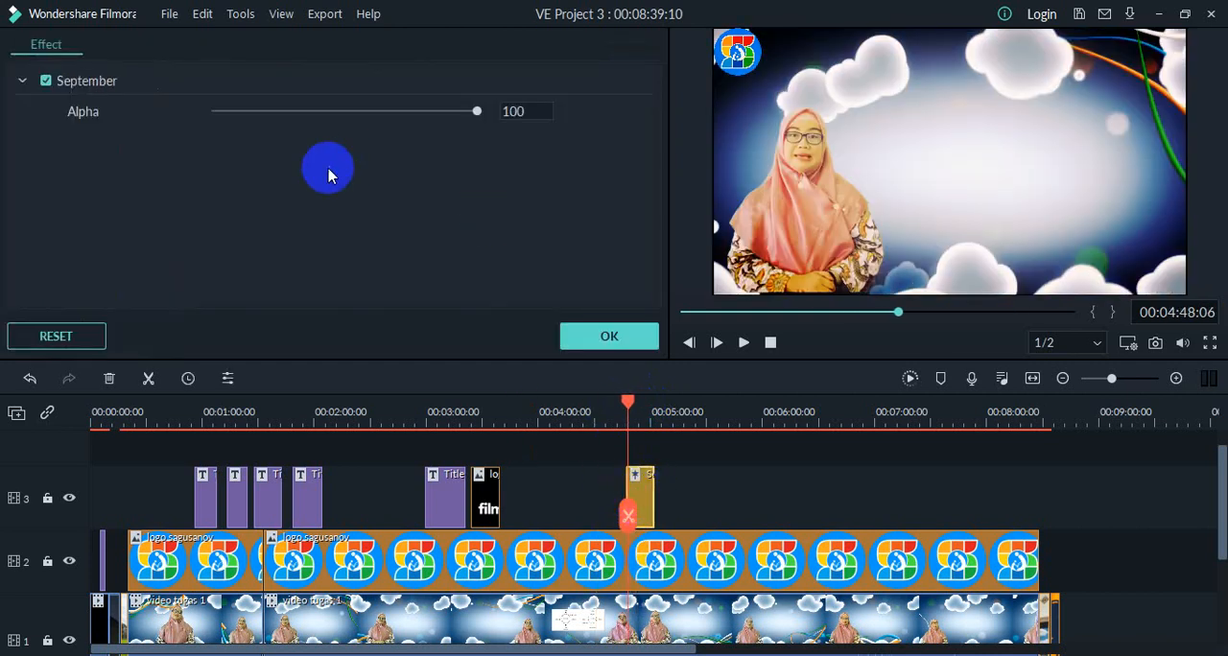
pyautogui.moveTo(477, 115); pyautogui.dragTo(439, 135)
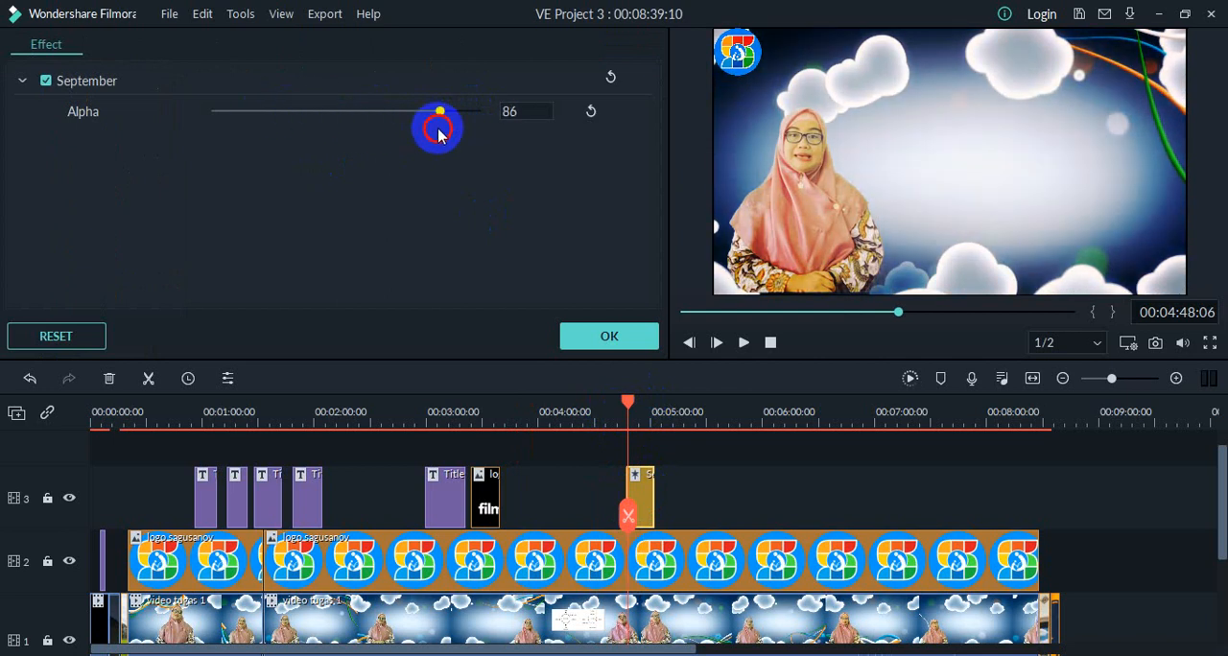
pyautogui.click(612, 343)
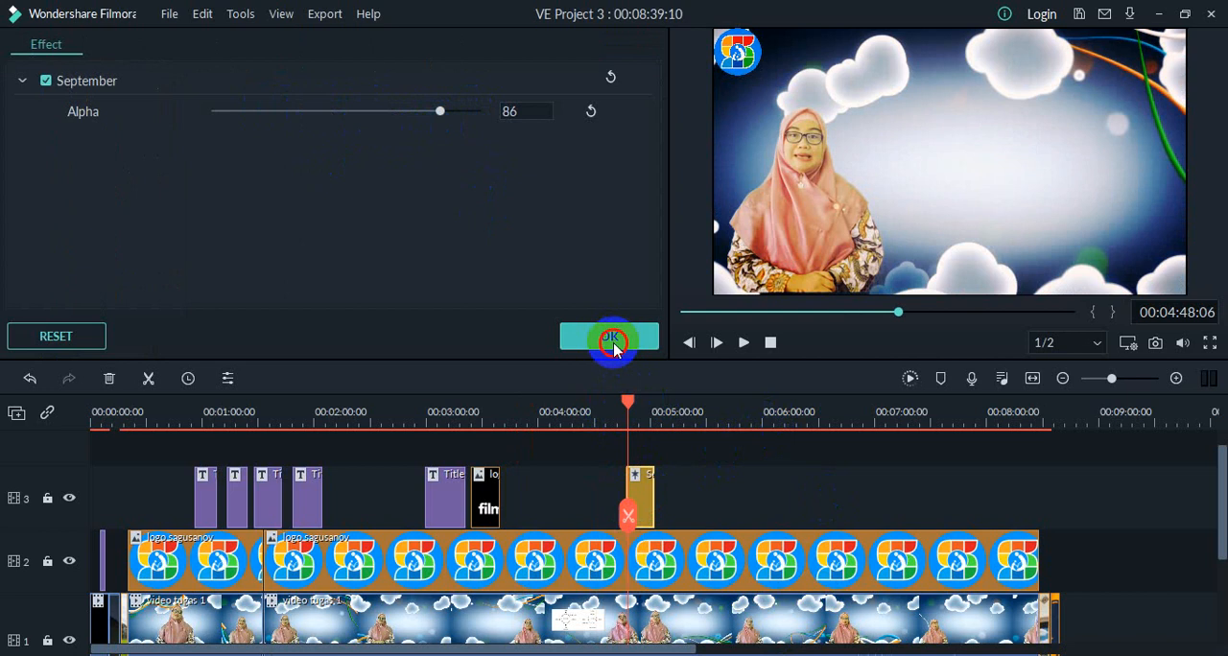
# Step: Copy the September clip and paste it on track 3 at 00:05:49:23
pyautogui.rightClick(646, 490)
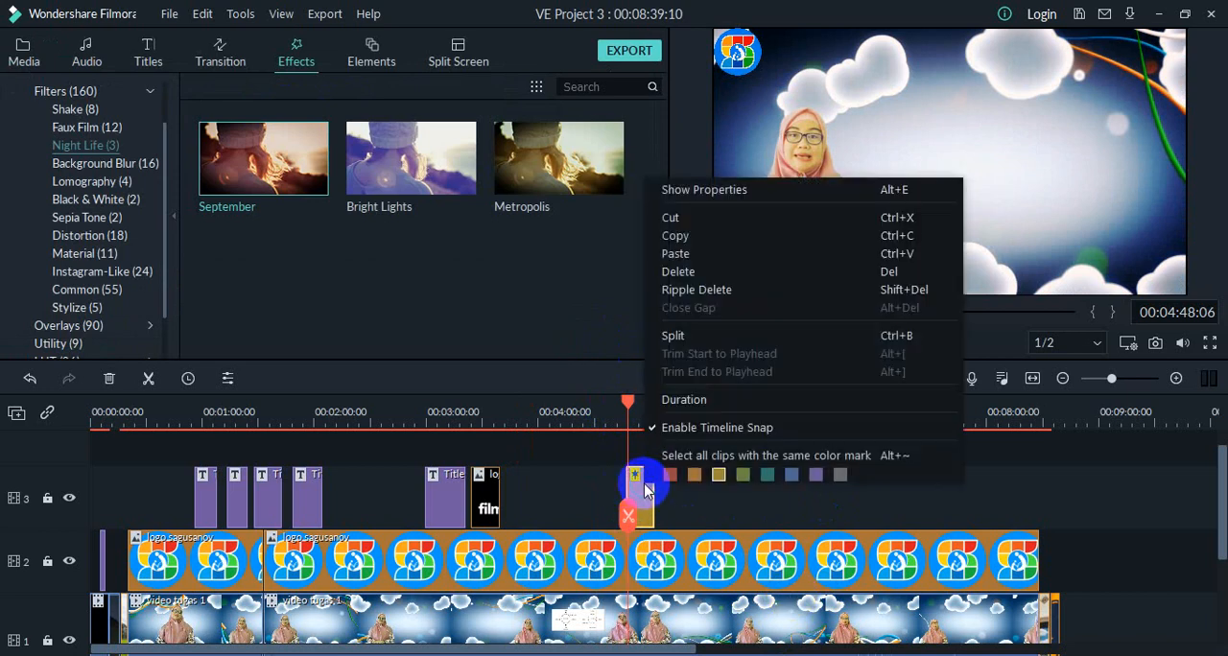
pyautogui.click(684, 238)
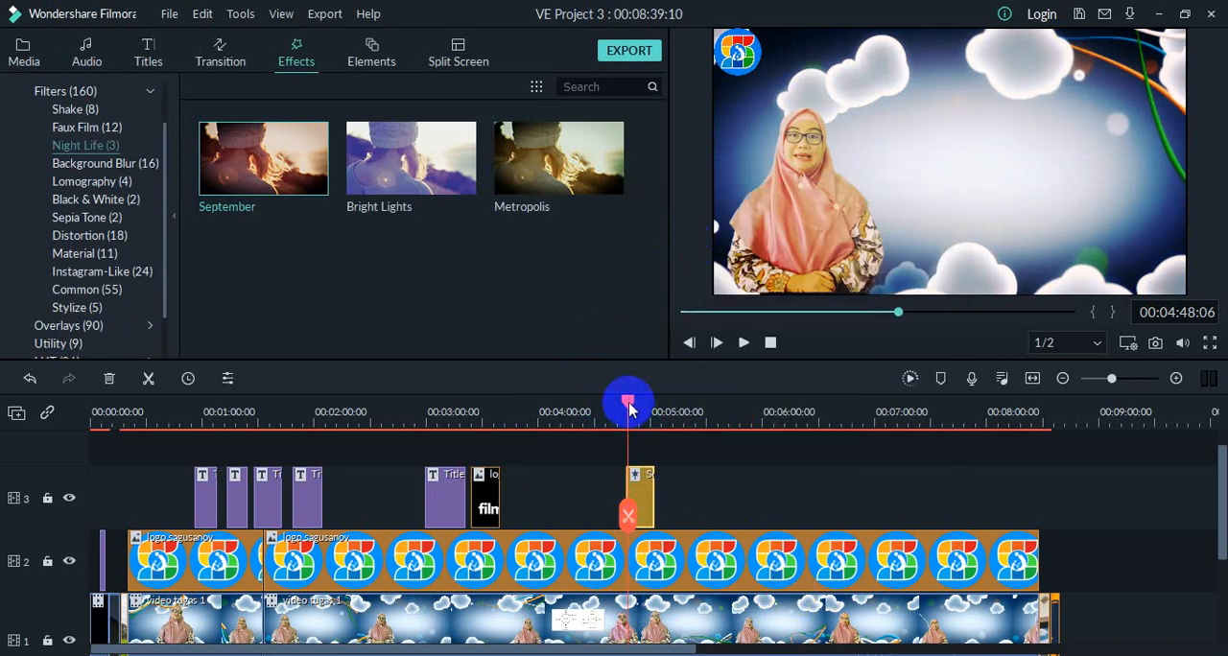
pyautogui.moveTo(628, 401); pyautogui.dragTo(744, 408)
pyautogui.rightClick(749, 504)
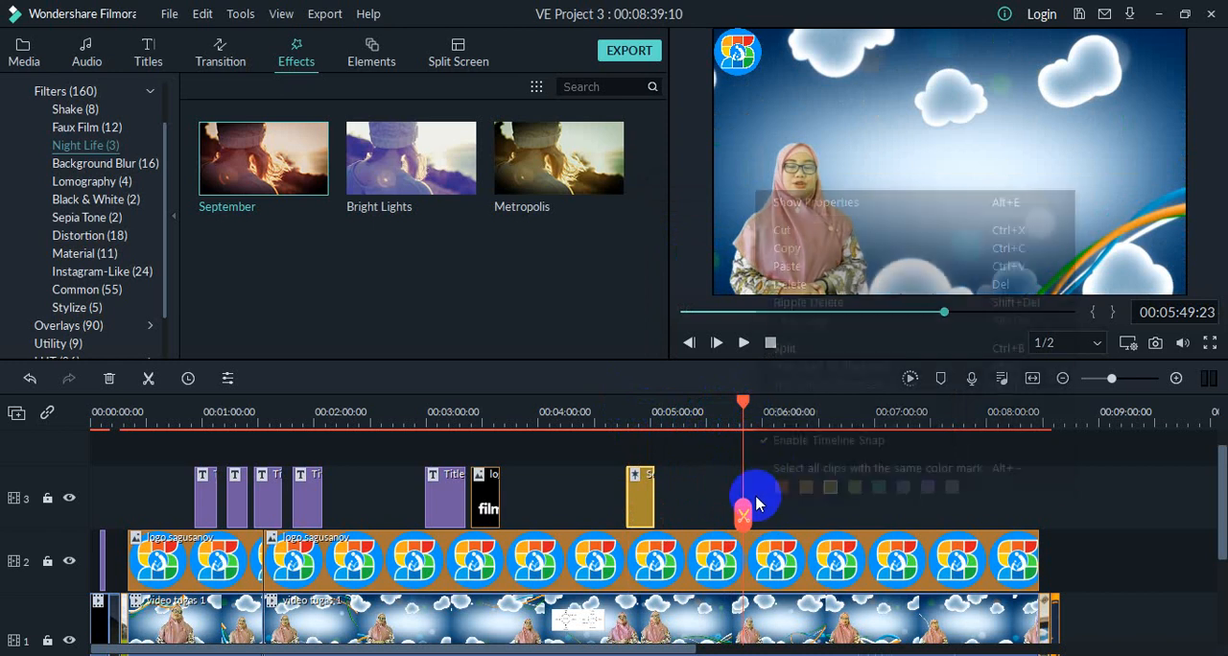
pyautogui.click(804, 266)
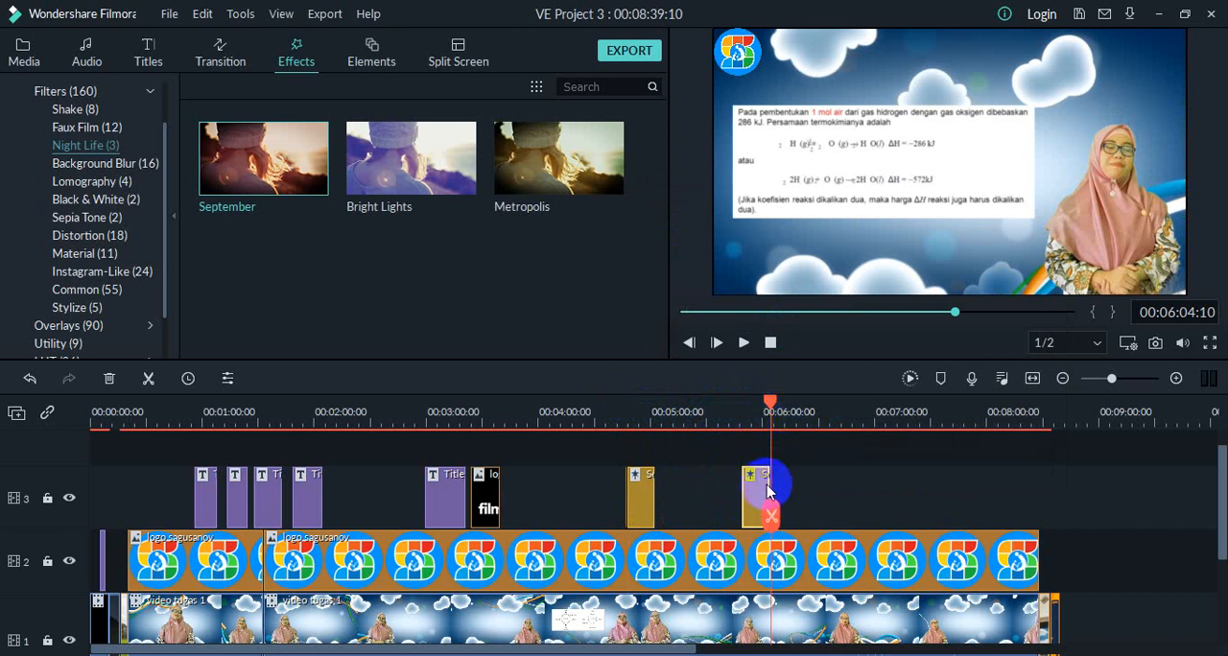
# Step: Shorten the pasted September clip and move it along track 3 to about 00:07:53
pyautogui.moveTo(770, 401); pyautogui.dragTo(804, 403)
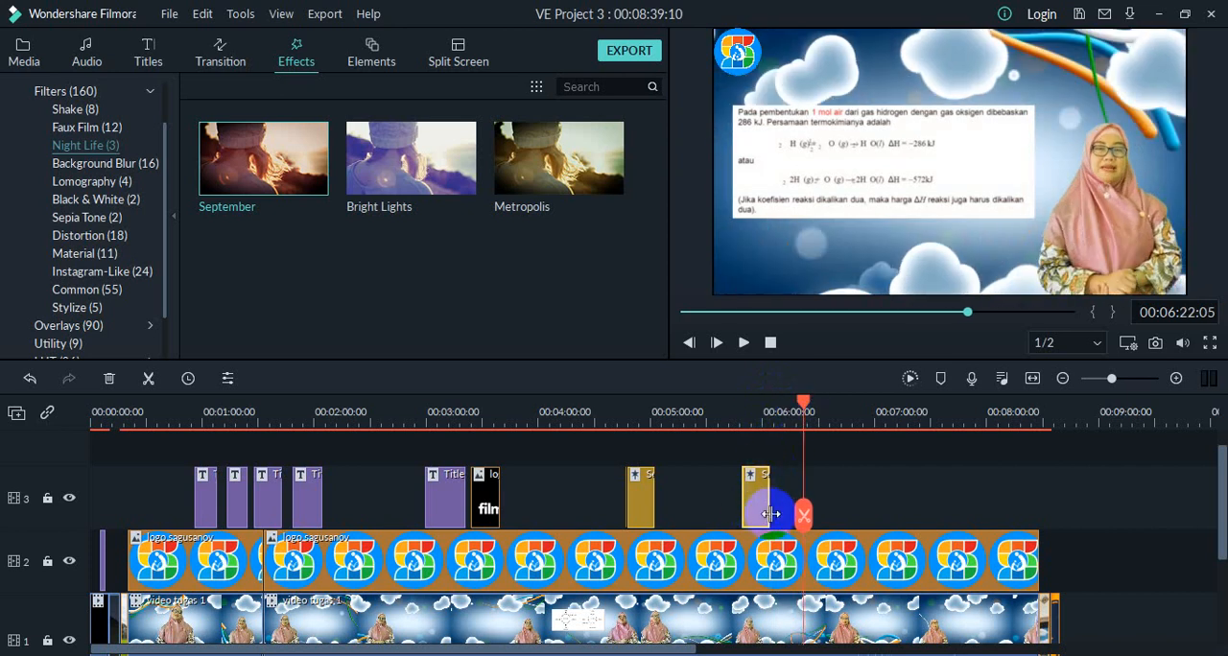
pyautogui.moveTo(768, 507); pyautogui.dragTo(817, 513)
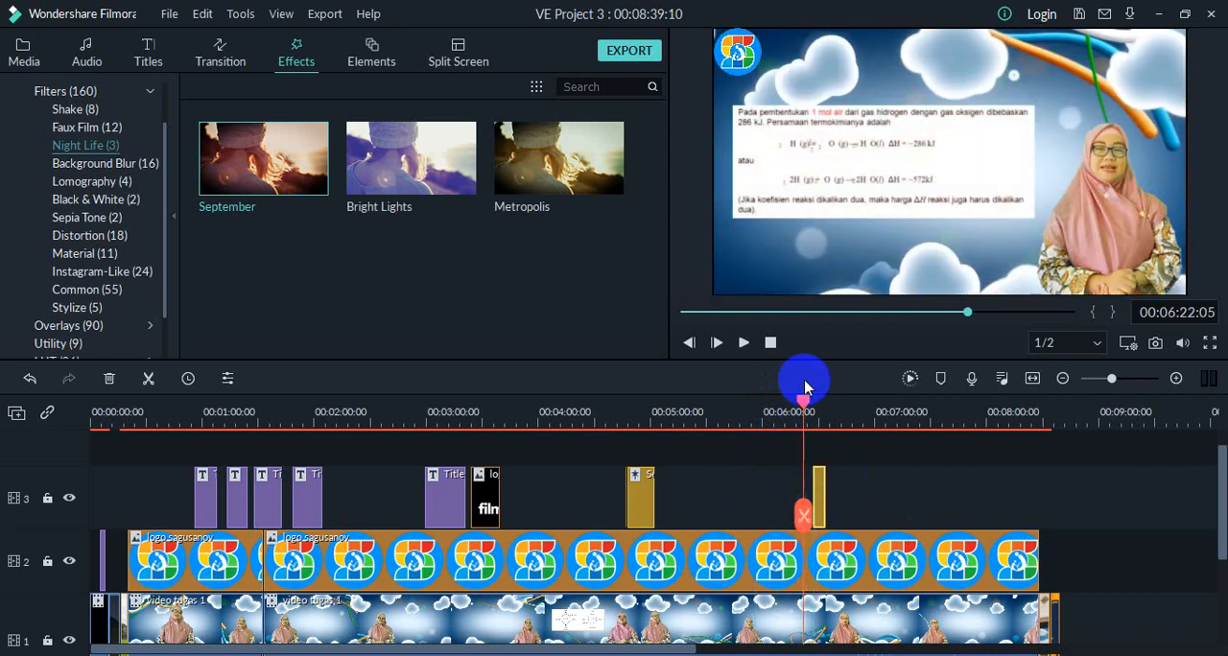
pyautogui.moveTo(803, 407); pyautogui.dragTo(813, 406)
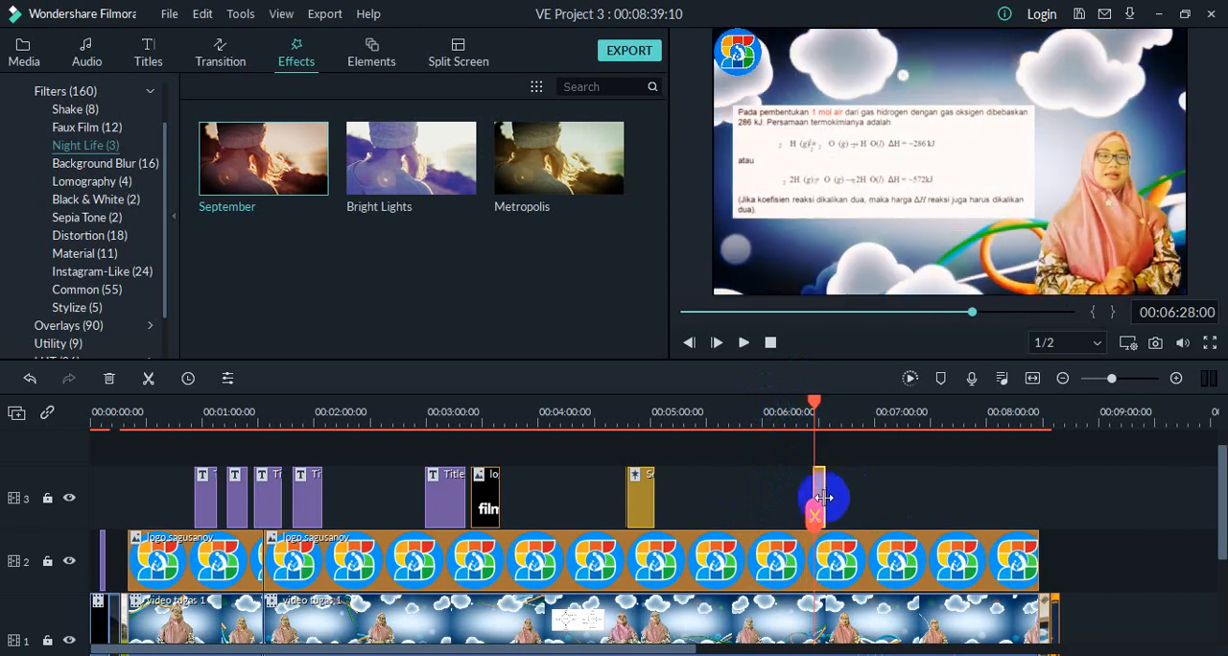
pyautogui.moveTo(820, 485); pyautogui.dragTo(931, 481)
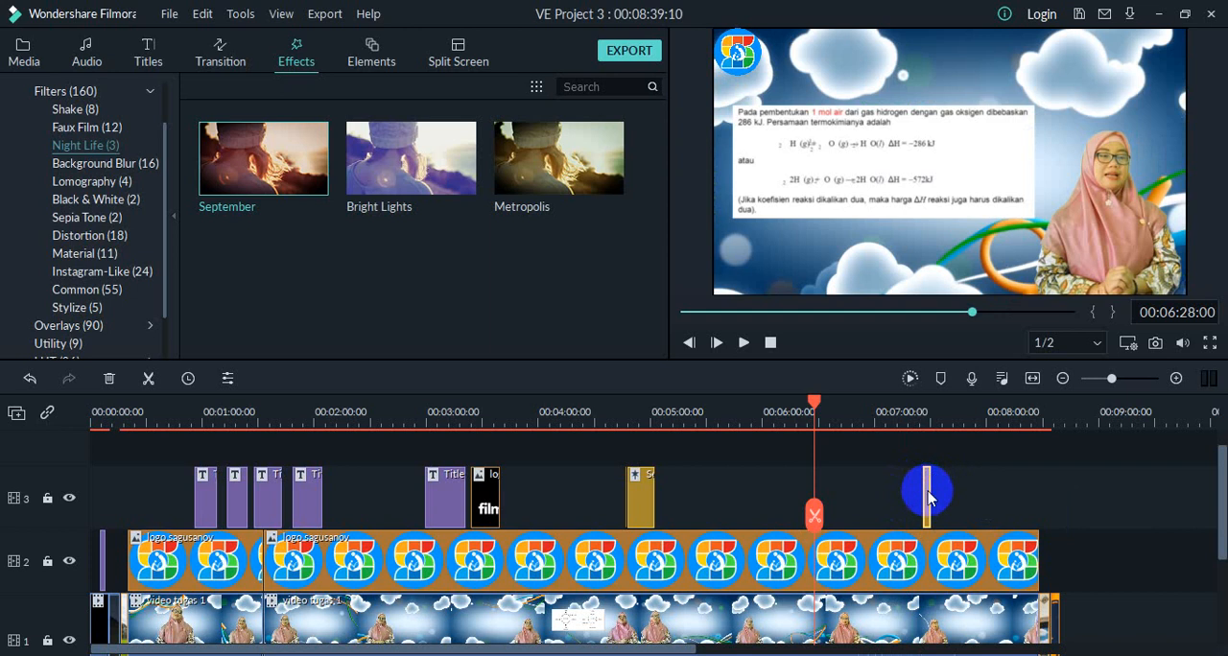
pyautogui.moveTo(929, 490); pyautogui.dragTo(981, 509)
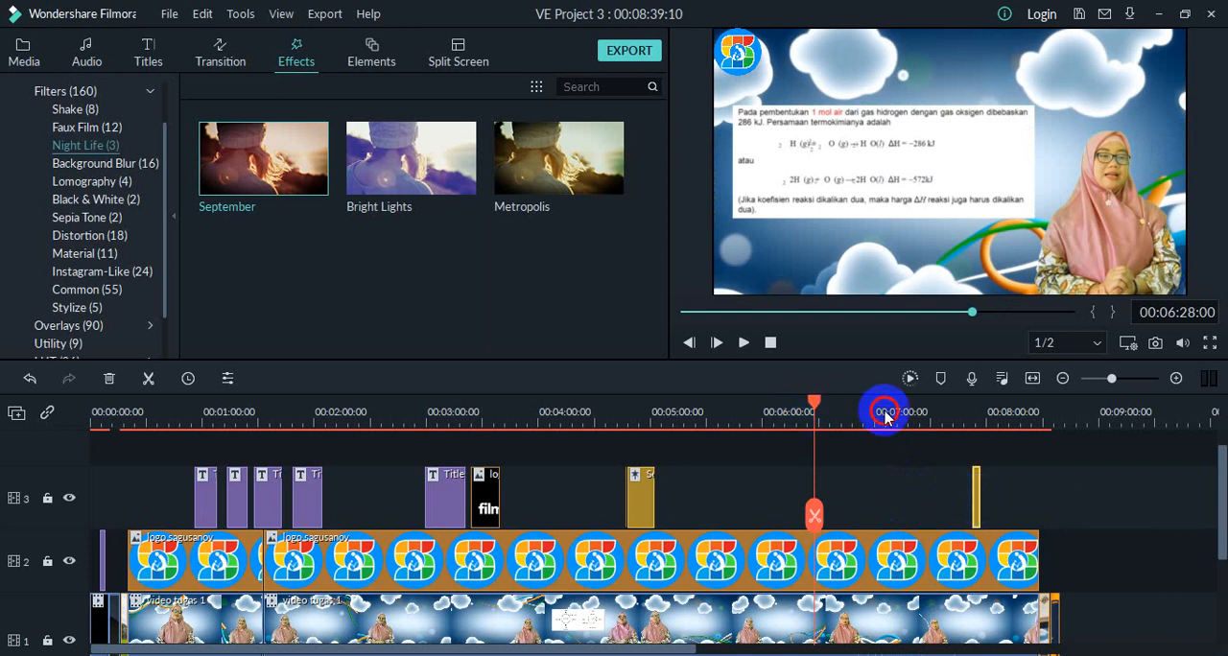
# Step: Move the playhead to 00:07:45:03, make the pasted September clip start there, and play it back
pyautogui.moveTo(812, 403); pyautogui.dragTo(850, 403)
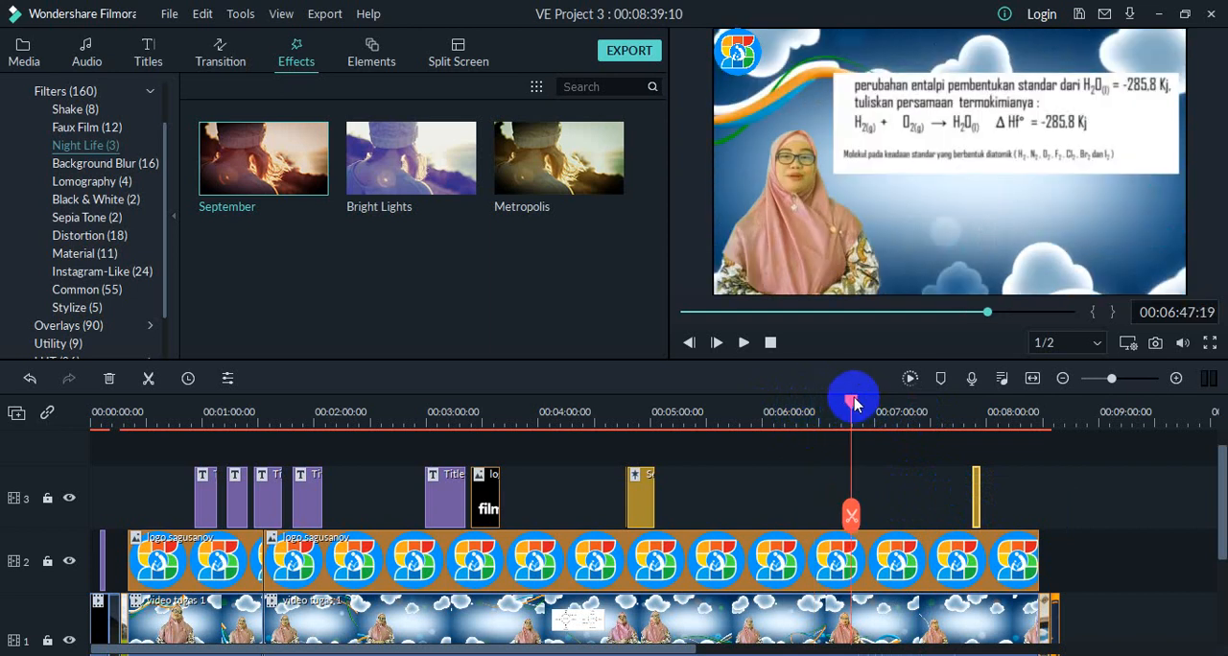
pyautogui.moveTo(852, 403); pyautogui.dragTo(959, 427)
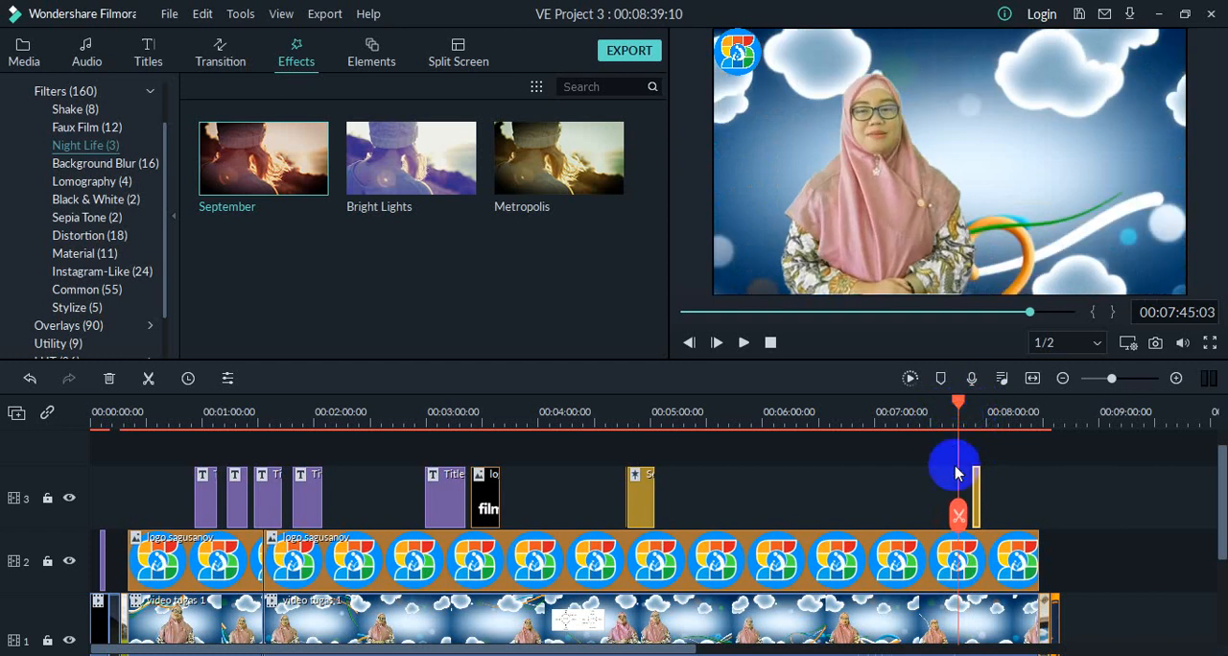
pyautogui.click(974, 481)
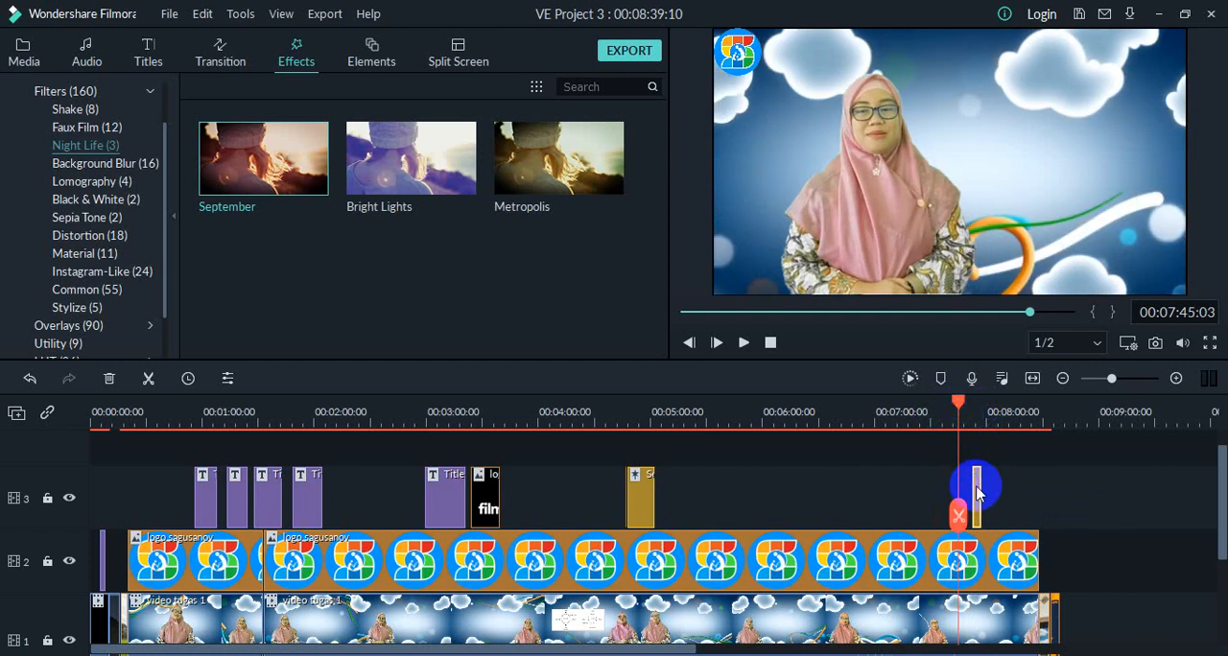
pyautogui.moveTo(968, 489); pyautogui.dragTo(973, 492)
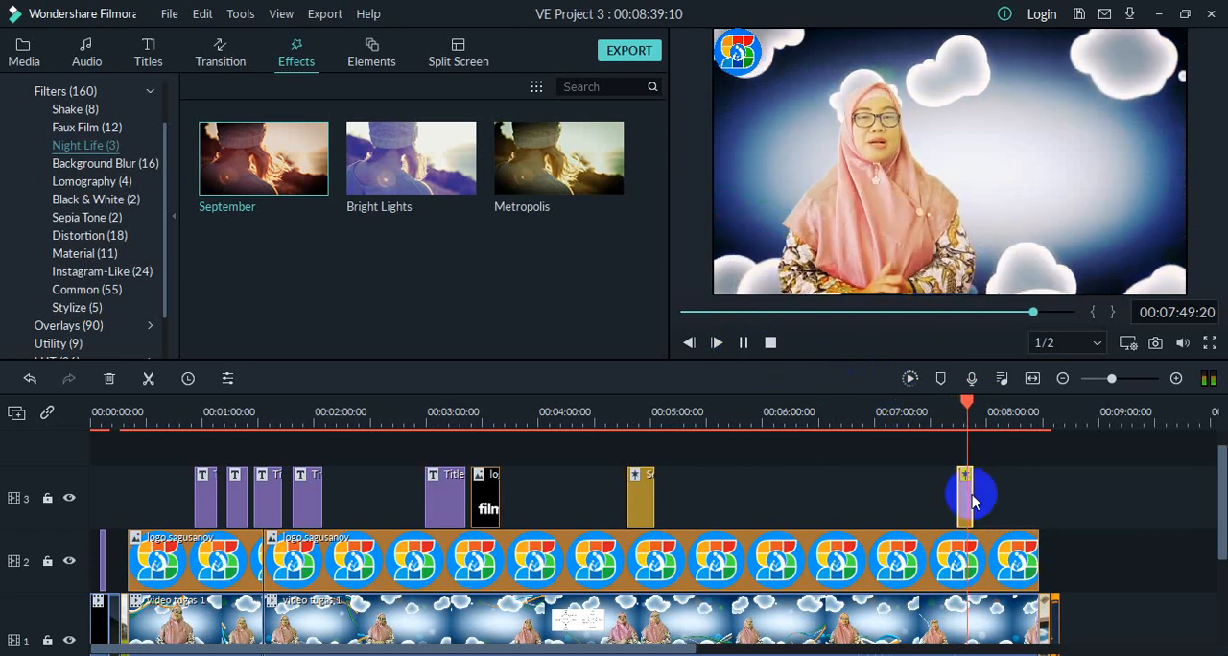
pyautogui.click(744, 342)
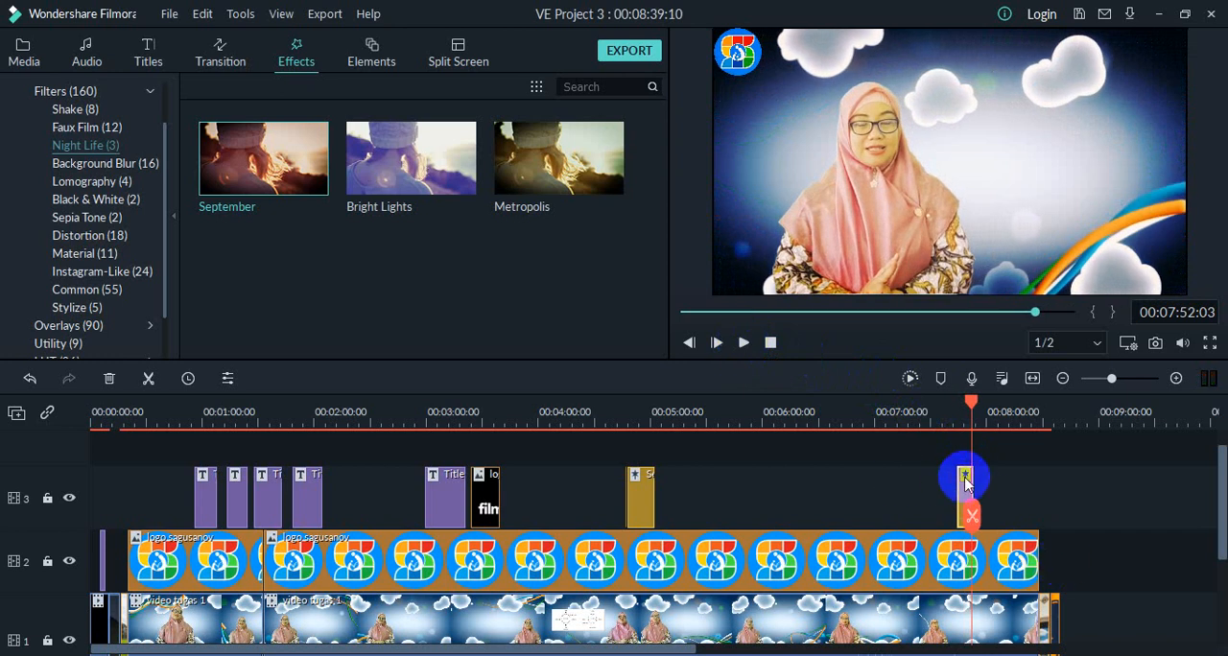
# Step: Extend the end of the second September clip to about 00:07:58 and preview the added section
pyautogui.moveTo(971, 487); pyautogui.dragTo(986, 487)
pyautogui.click(745, 343)
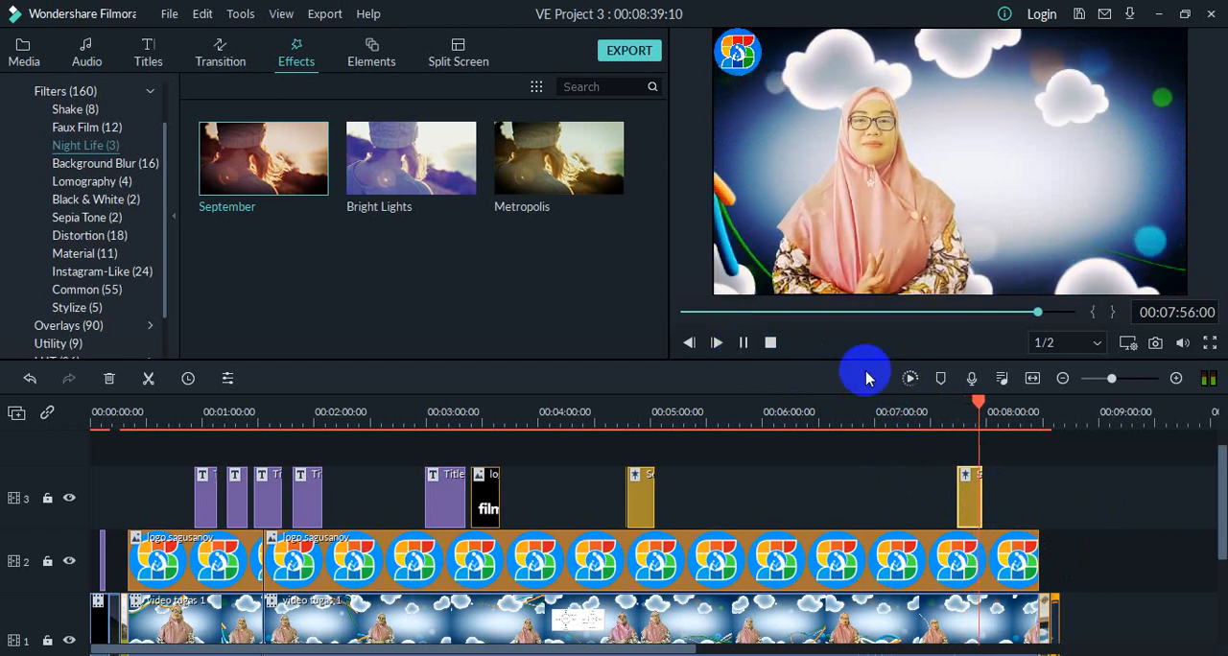
pyautogui.click(743, 342)
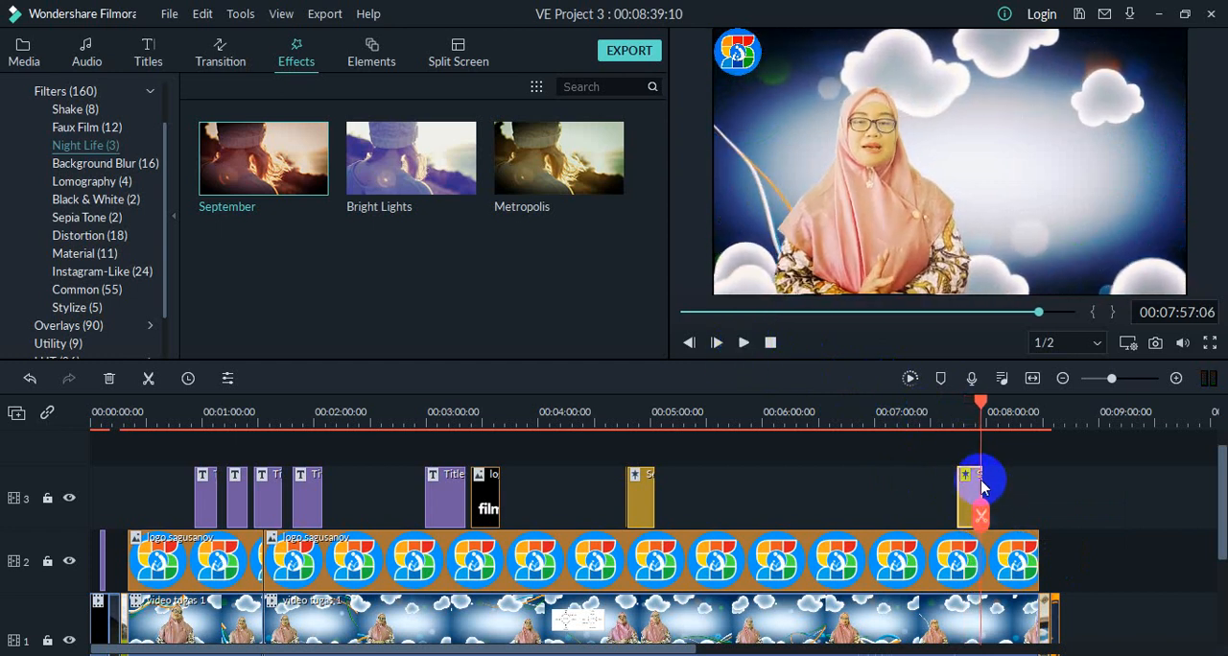
# Step: Lengthen the second September clip to about 00:08:04 and play back past its end
pyautogui.moveTo(981, 478); pyautogui.dragTo(993, 481)
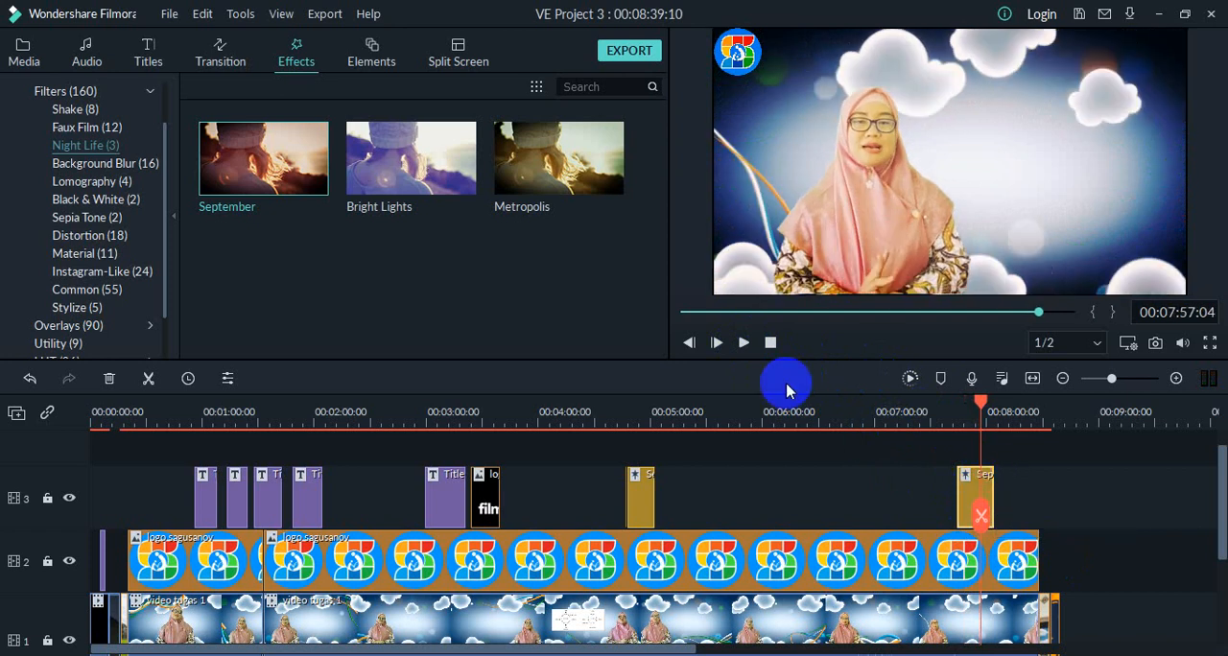
pyautogui.click(744, 338)
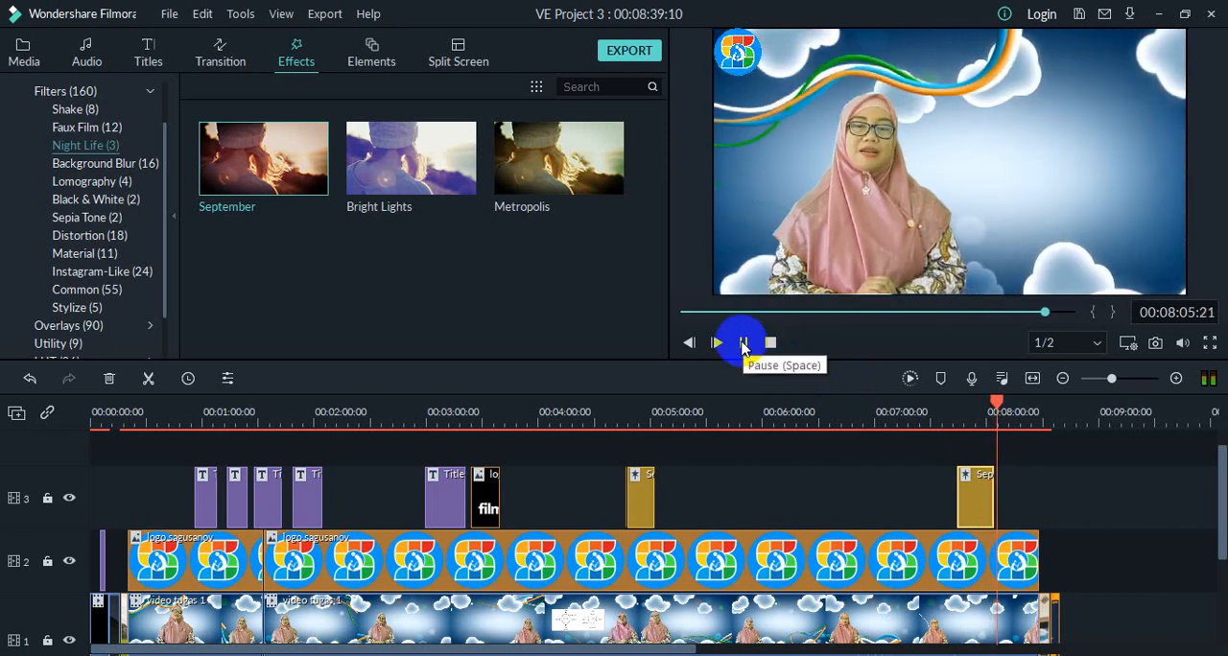
pyautogui.click(744, 344)
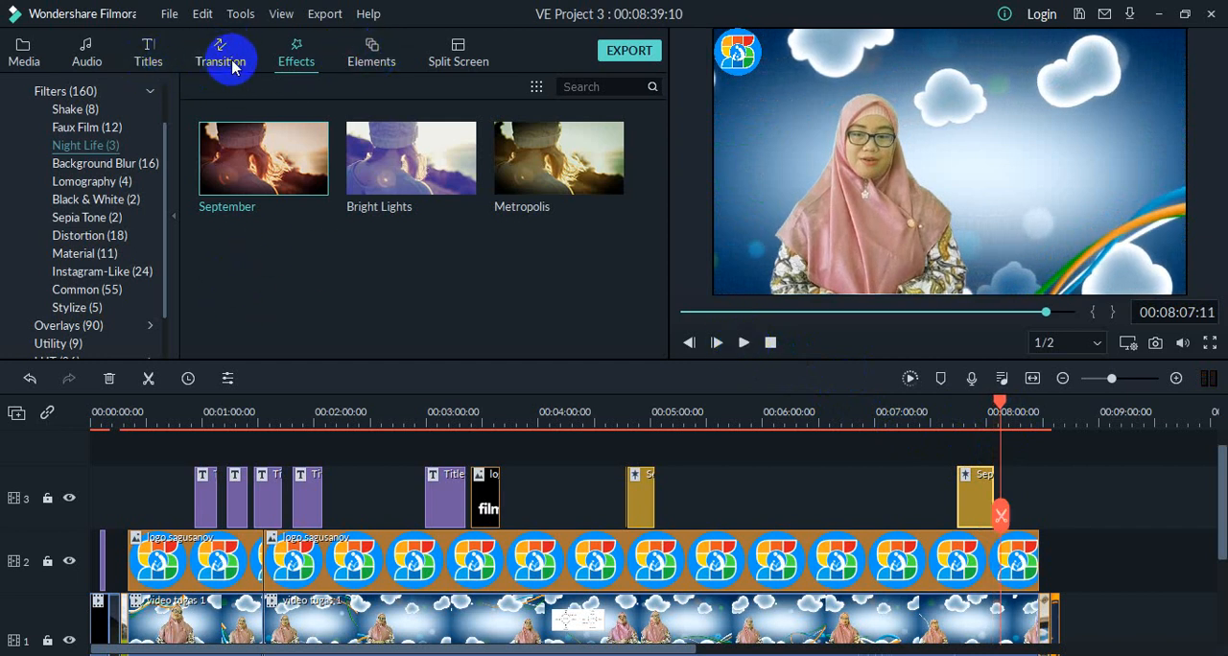
# Step: Add the Web Element Circle 03 element to track 3 directly after the second September clip and open its video settings
pyautogui.click(369, 63)
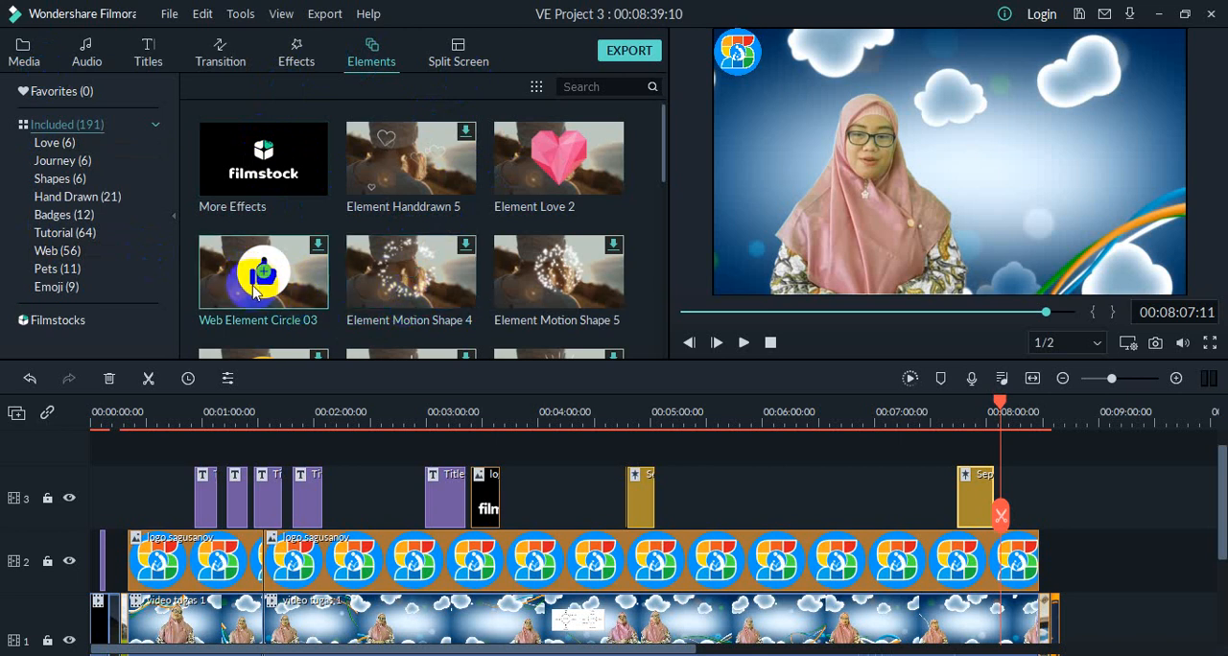
pyautogui.moveTo(259, 295); pyautogui.dragTo(995, 502)
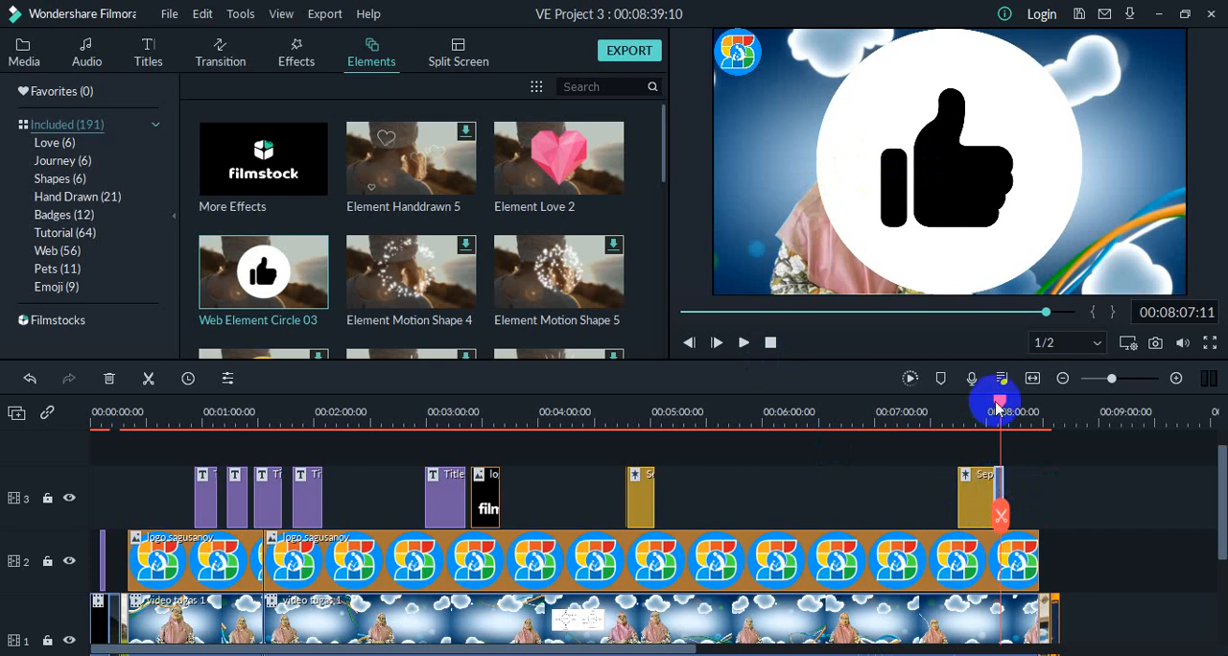
pyautogui.moveTo(1000, 398); pyautogui.dragTo(984, 403)
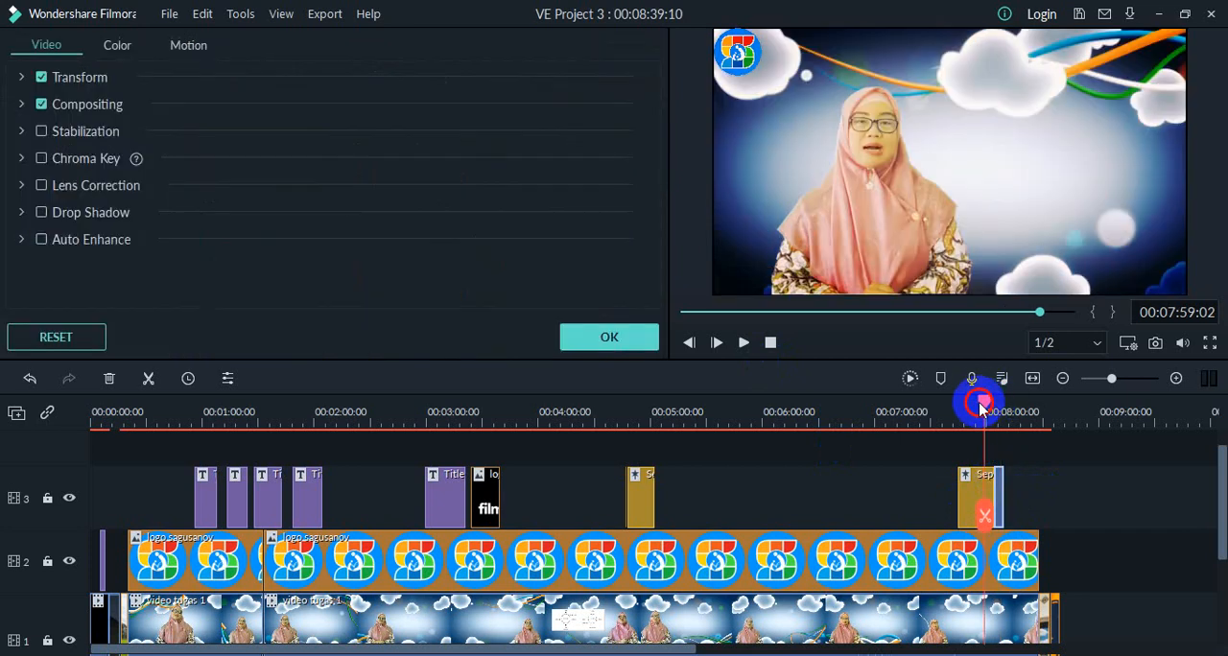
pyautogui.doubleClick(1000, 505)
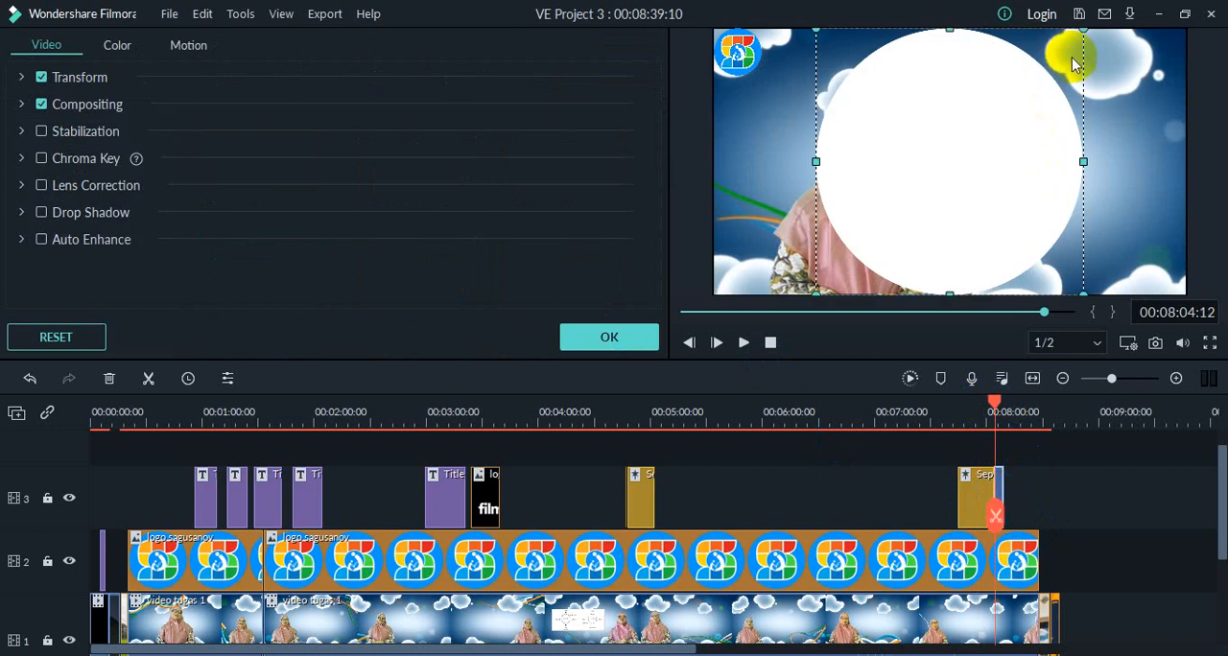
# Step: Scale the circle element to 23.45% and move it beside the presenter, at position X 137.3, Y 20.8
pyautogui.click(19, 79)
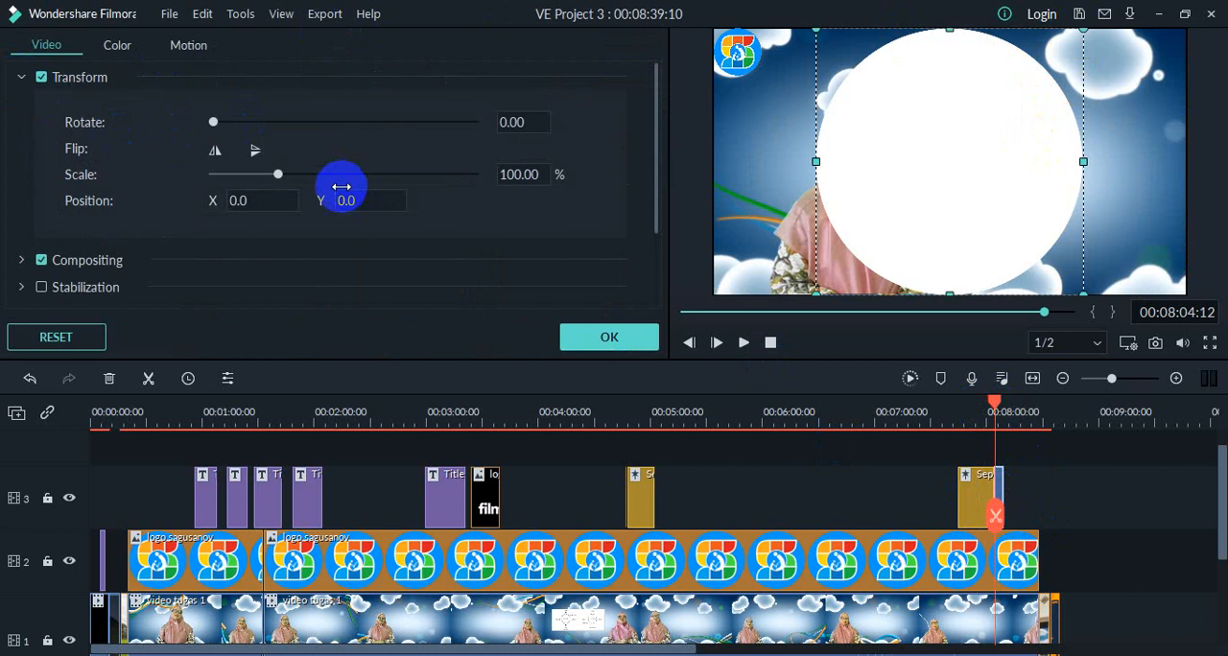
pyautogui.moveTo(278, 177); pyautogui.dragTo(229, 197)
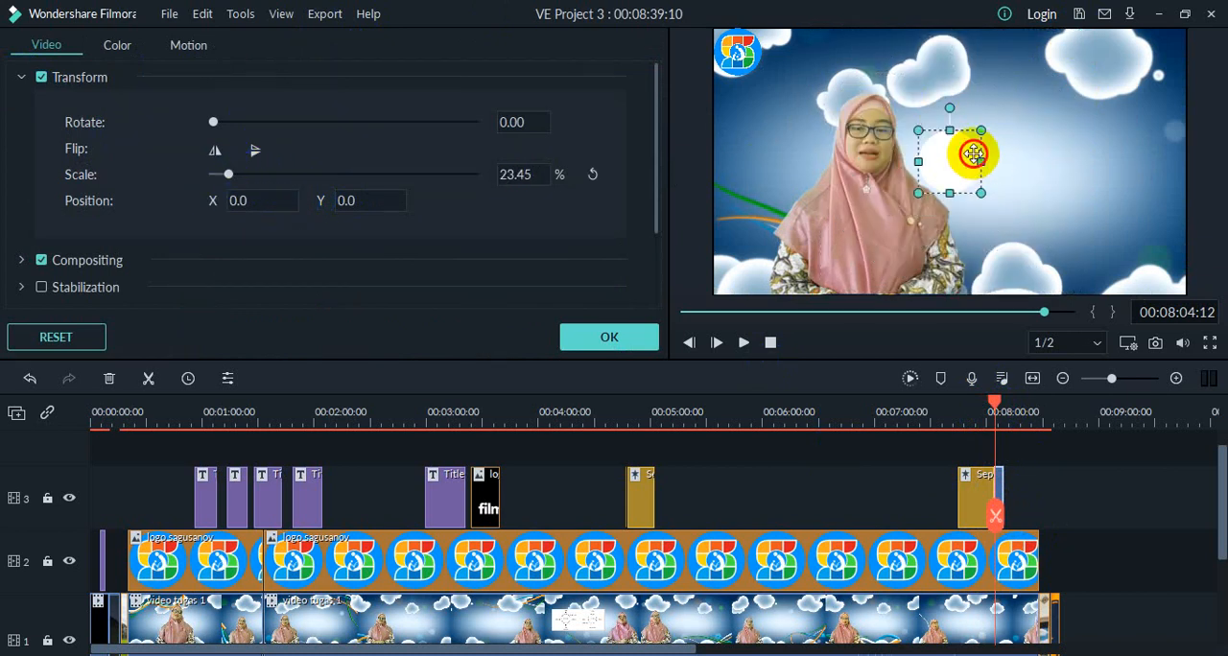
pyautogui.moveTo(974, 153); pyautogui.dragTo(1092, 131)
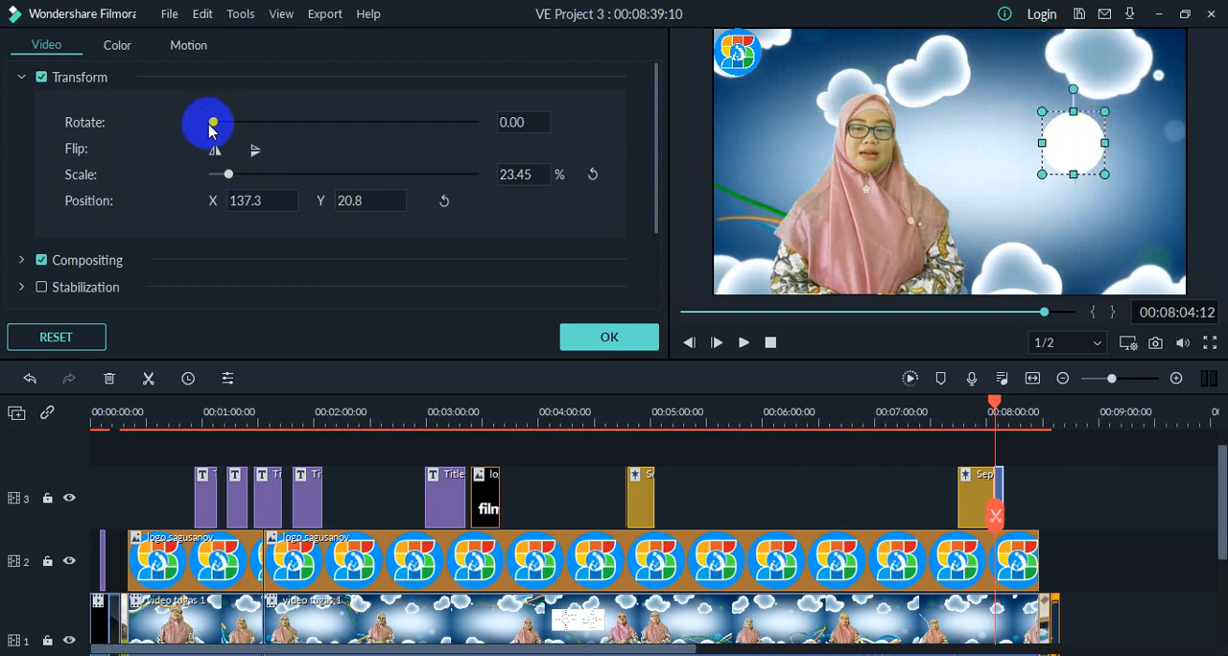
# Step: Rotate the circle element to 76.97, look at its compositing options and accept the settings
pyautogui.moveTo(213, 122); pyautogui.dragTo(271, 144)
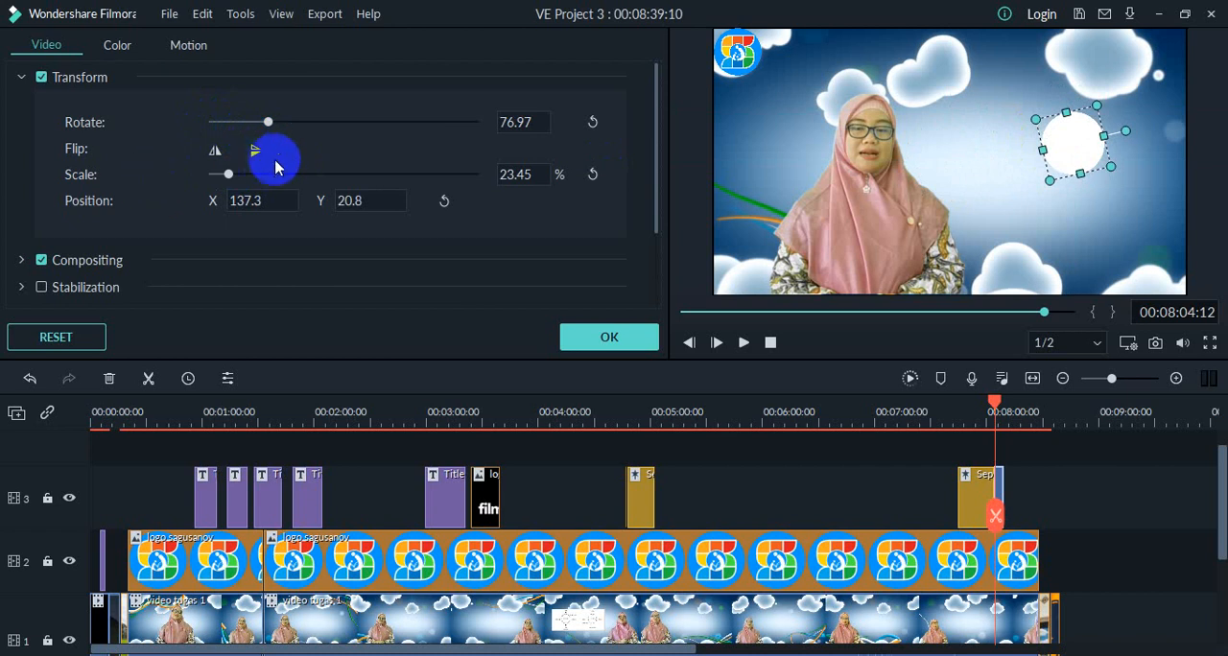
pyautogui.click(22, 261)
pyautogui.scroll(-2, 220, 288)
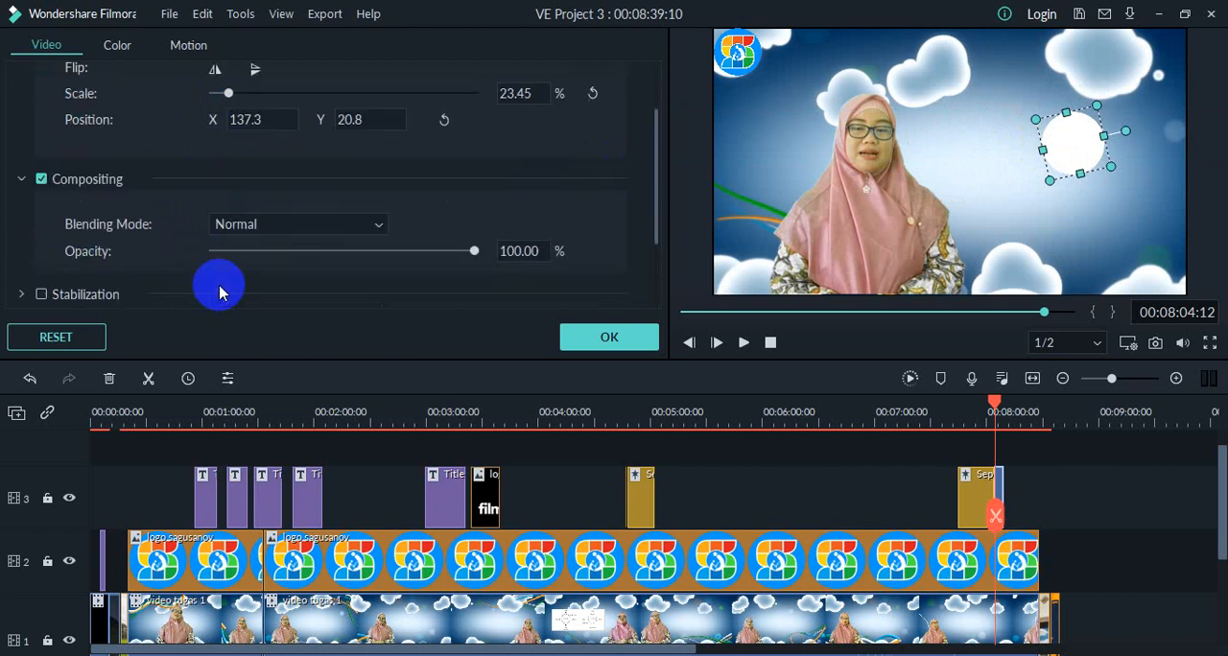
pyautogui.click(610, 337)
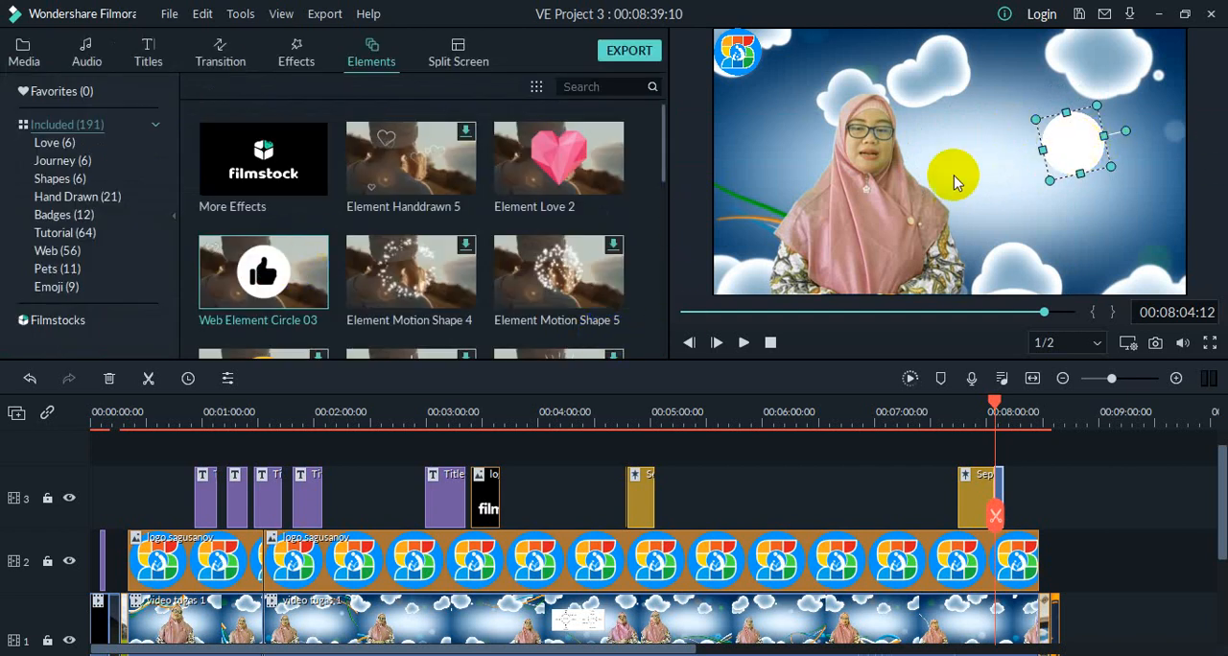
# Step: Turn the circle element back upright directly in the preview and deselect it
pyautogui.click(1026, 213)
pyautogui.click(1087, 151)
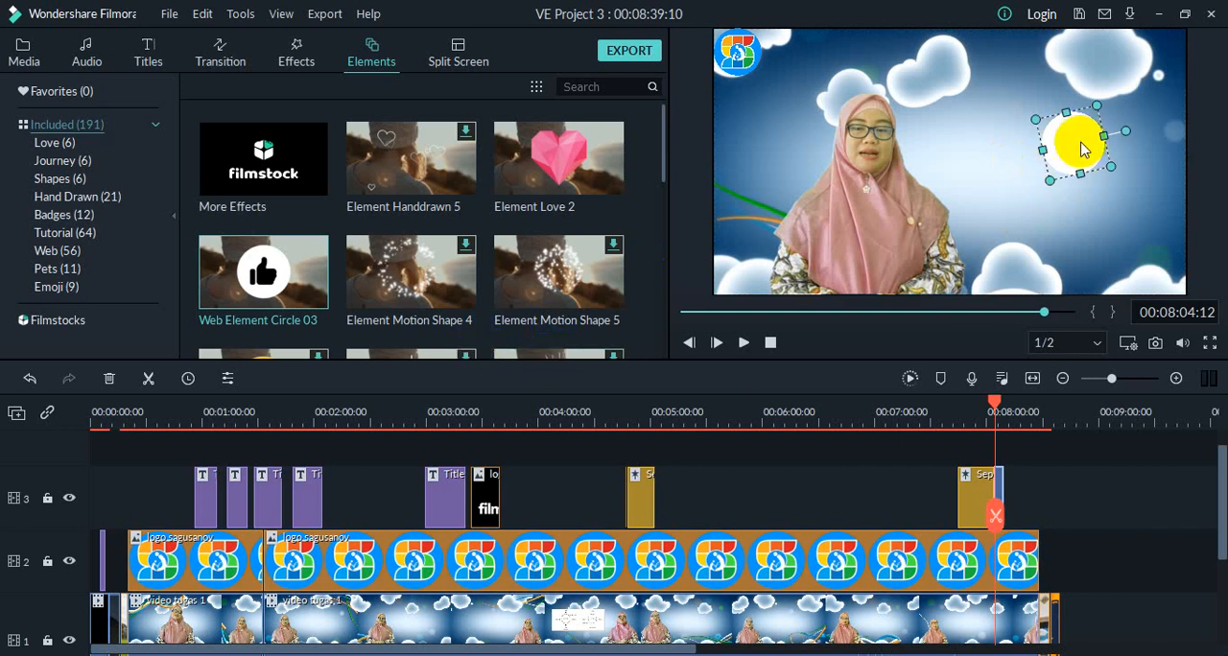
pyautogui.moveTo(1124, 127); pyautogui.dragTo(1071, 90)
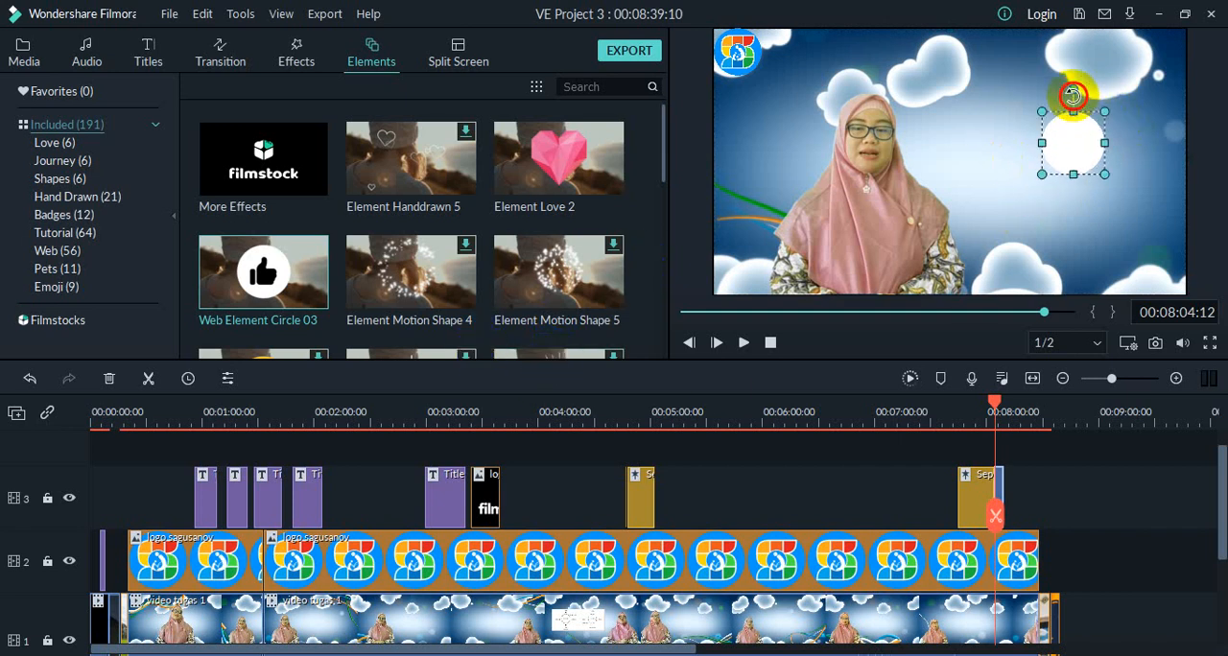
pyautogui.click(1101, 223)
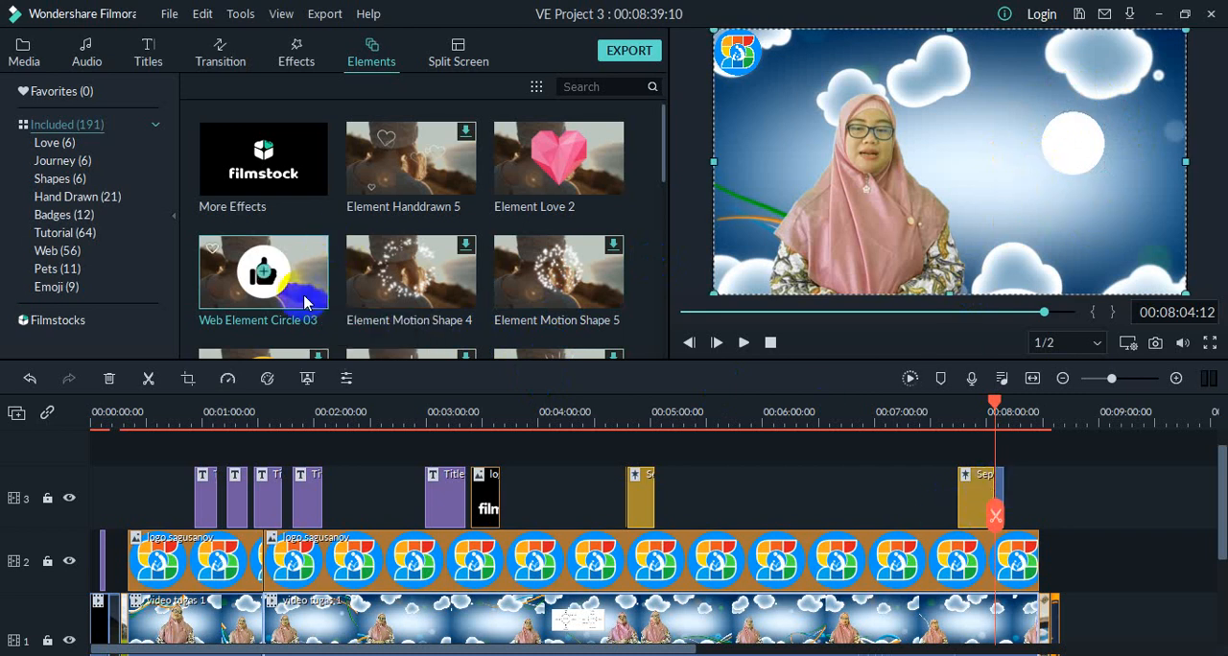
# Step: Browse the included elements and delete the circle element after the second September clip on track 3
pyautogui.scroll(-5, 305, 303)
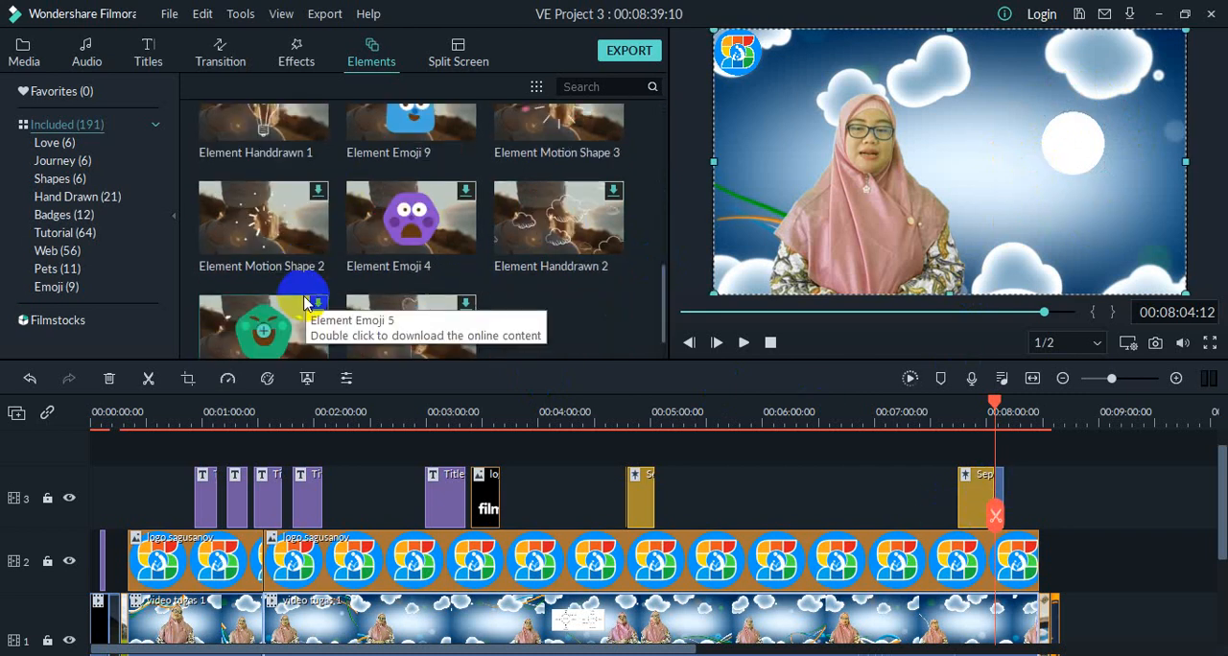
pyautogui.scroll(-5, 305, 303)
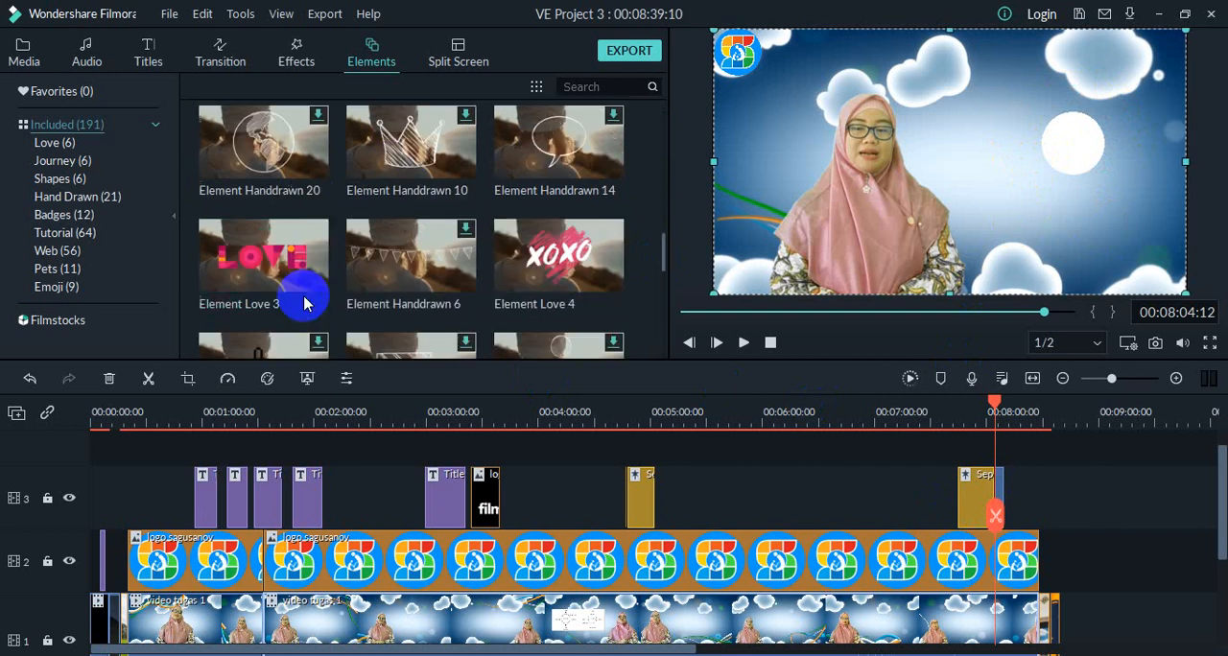
pyautogui.scroll(3, 306, 304)
pyautogui.moveTo(307, 296)
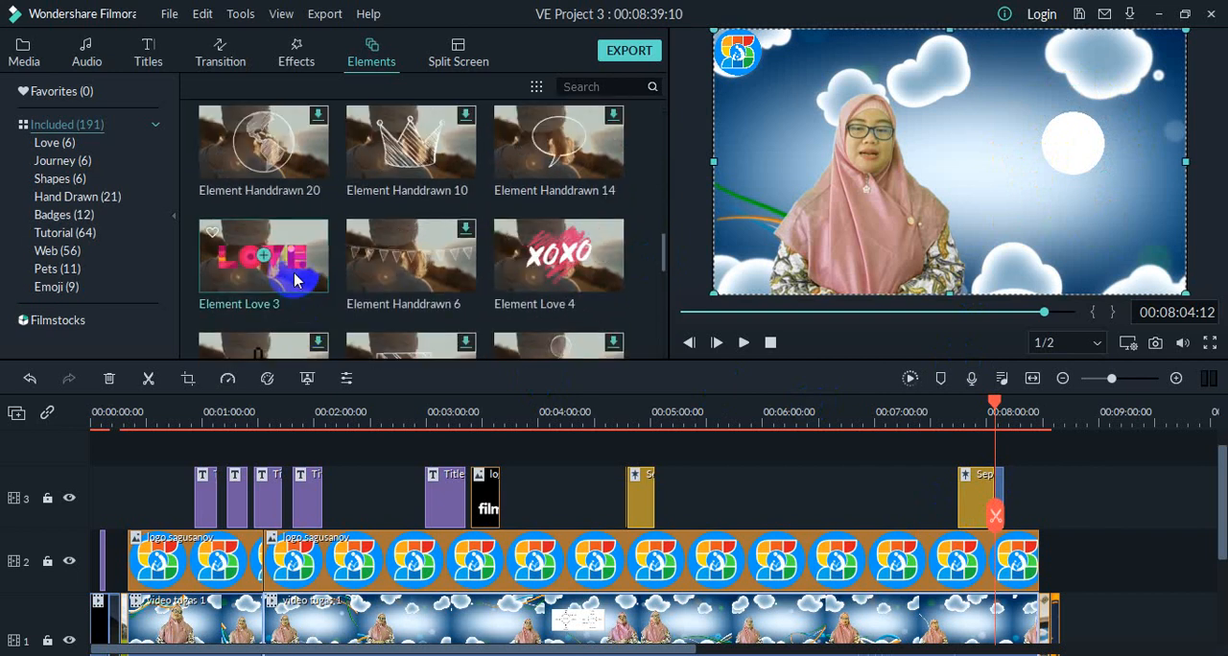
pyautogui.rightClick(997, 489)
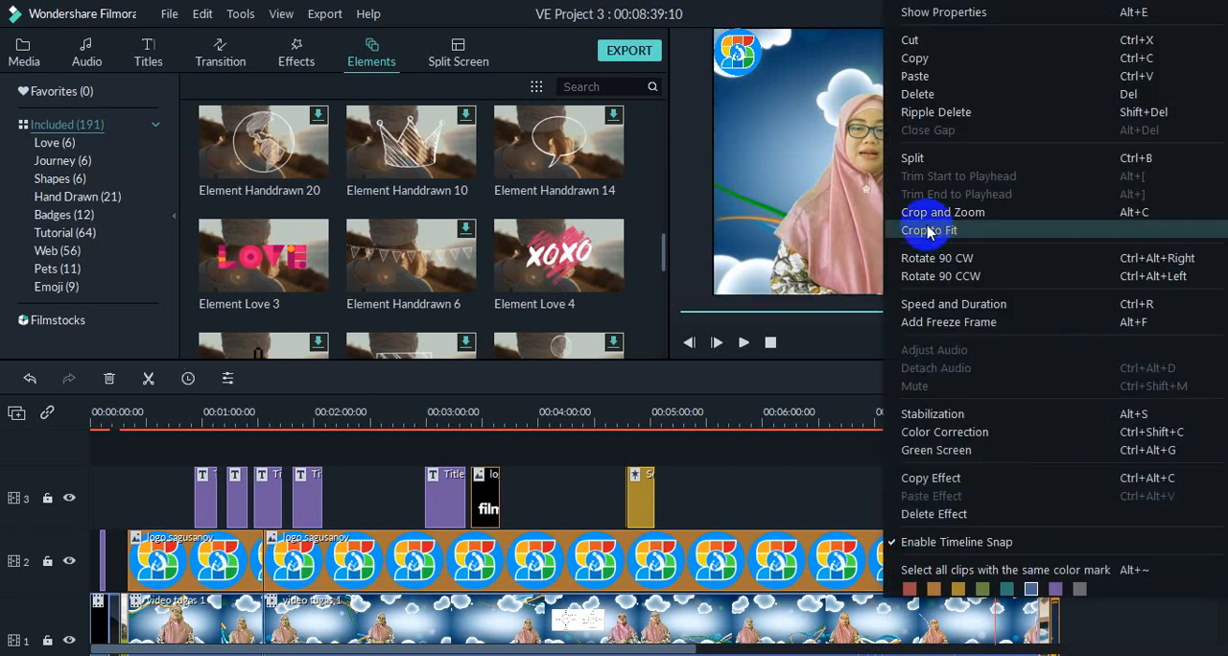
pyautogui.click(919, 94)
# Step: Add the Element Love 3 element to track 3 and make it start at 00:08:04:12, directly after the second September clip
pyautogui.moveTo(312, 276)
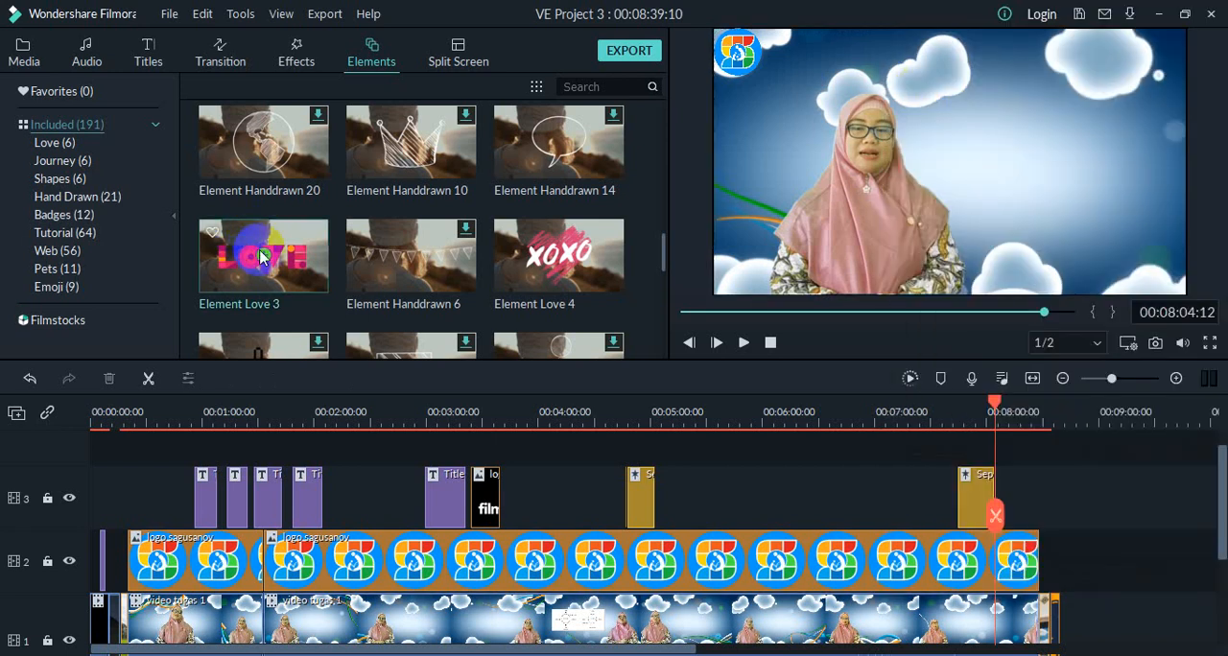
pyautogui.moveTo(307, 276); pyautogui.dragTo(1015, 501)
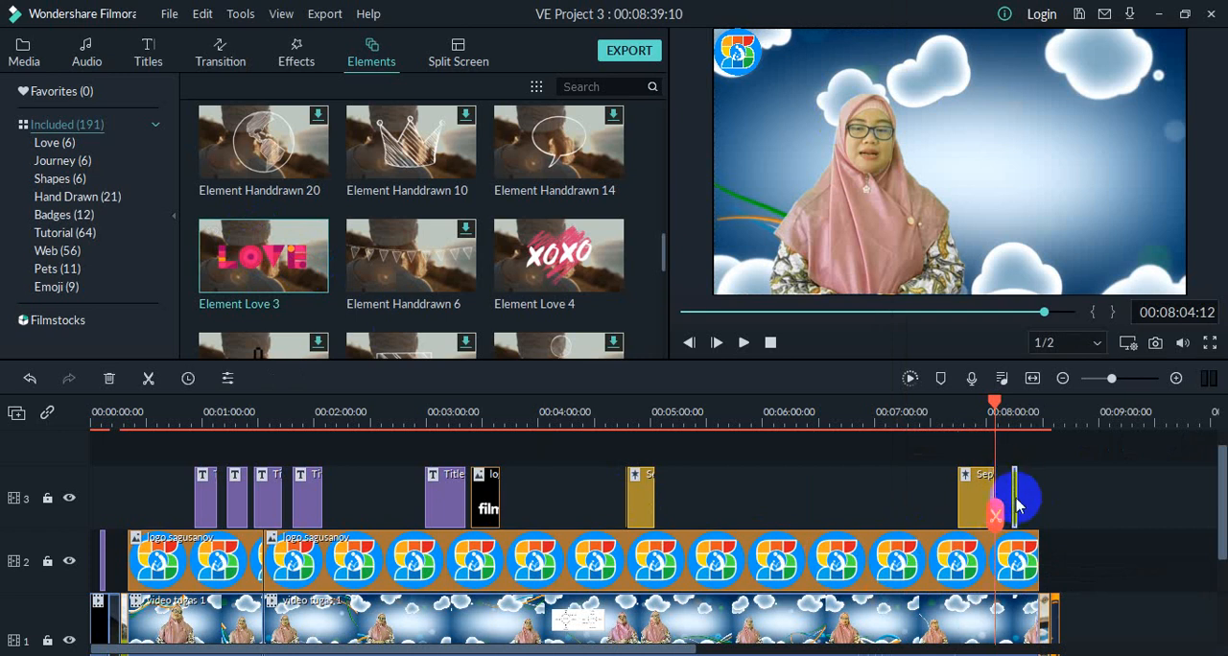
pyautogui.moveTo(1016, 498); pyautogui.dragTo(997, 495)
pyautogui.click(1015, 488)
pyautogui.click(1013, 487)
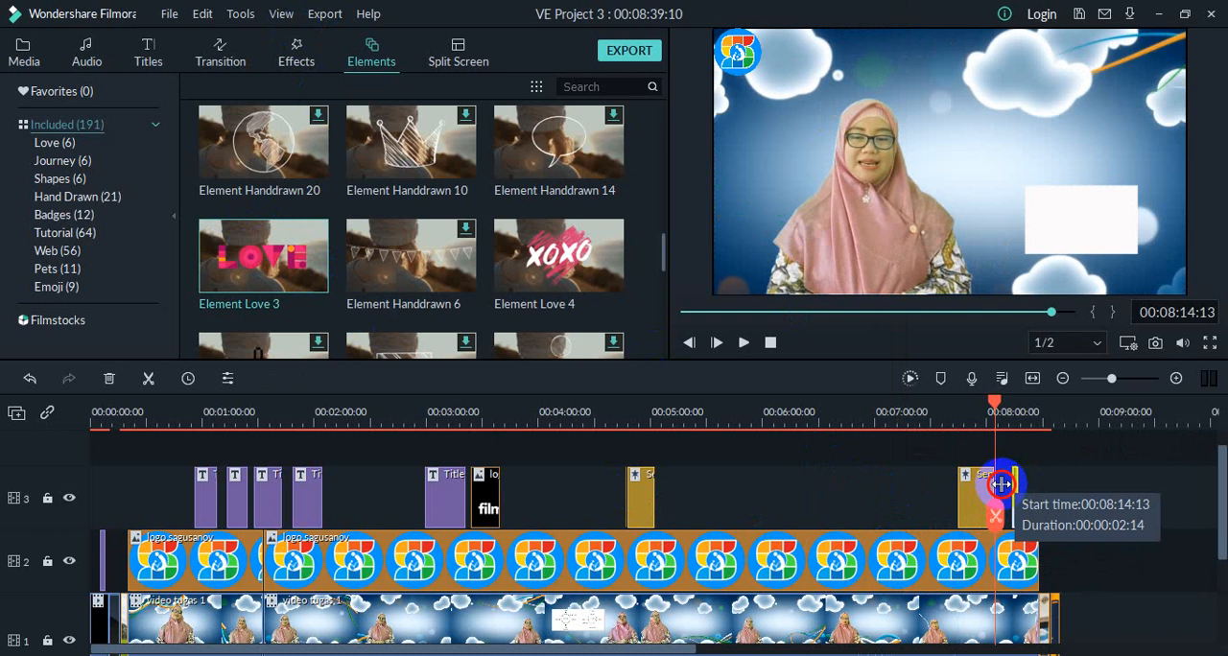
pyautogui.moveTo(1002, 484); pyautogui.dragTo(1017, 506)
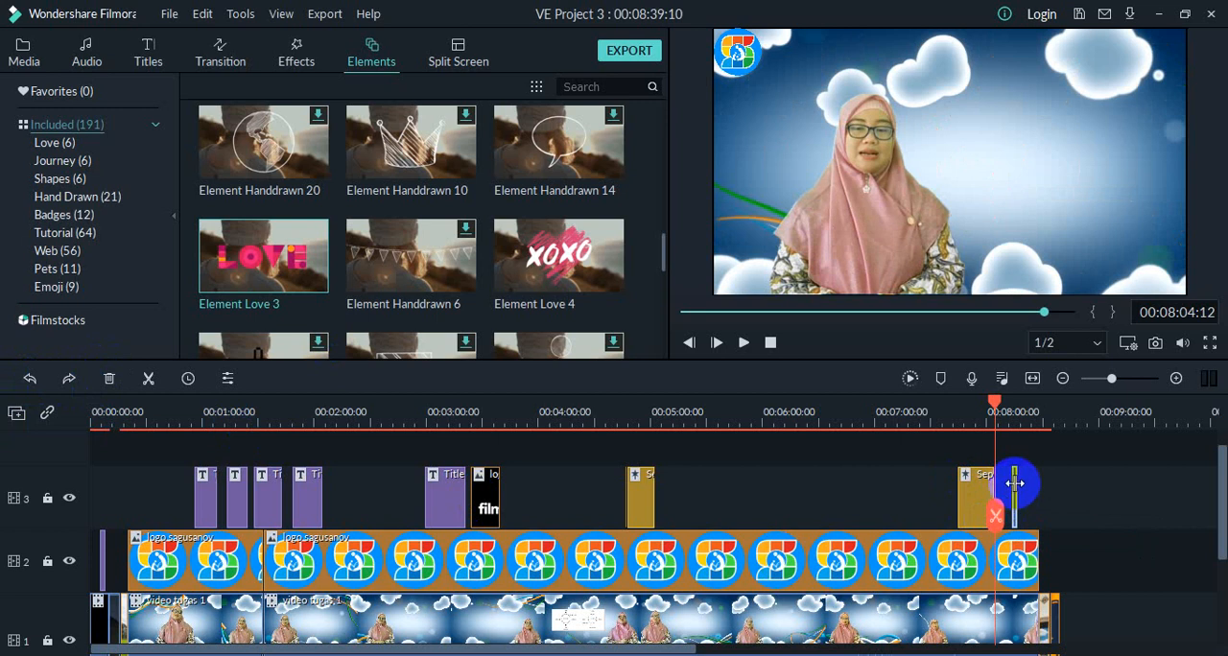
pyautogui.moveTo(1017, 477); pyautogui.dragTo(1008, 482)
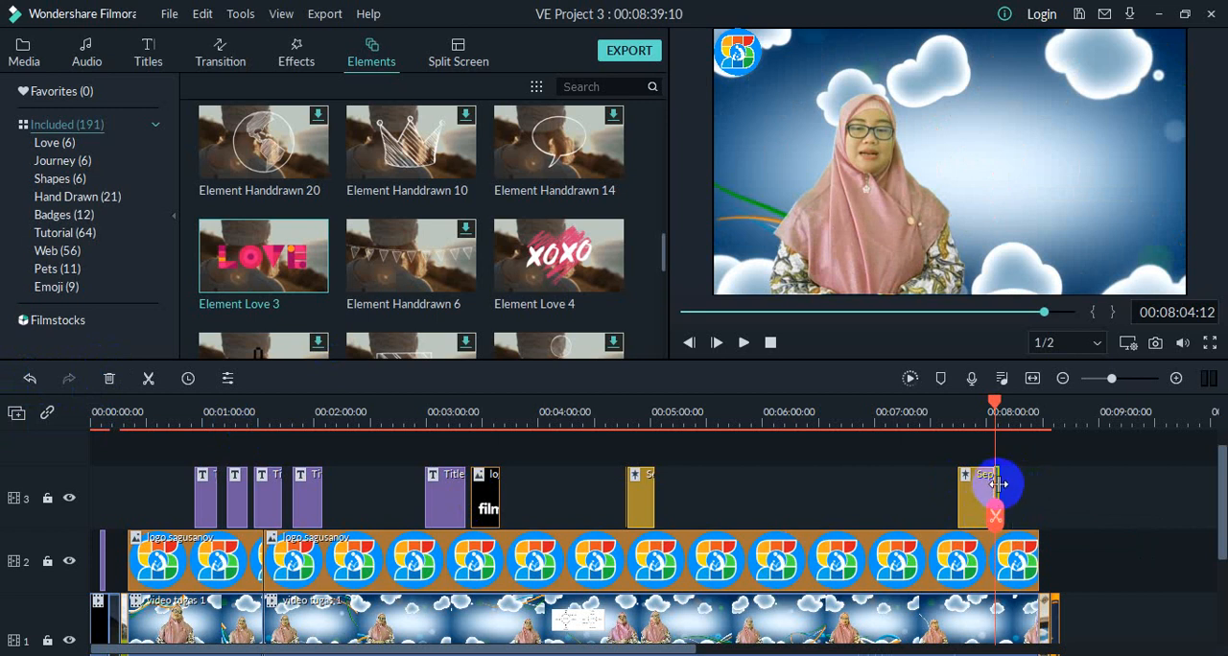
# Step: Try to lengthen the Element Love 3 clip on track 3 by extending its end
pyautogui.moveTo(998, 484); pyautogui.dragTo(1005, 485)
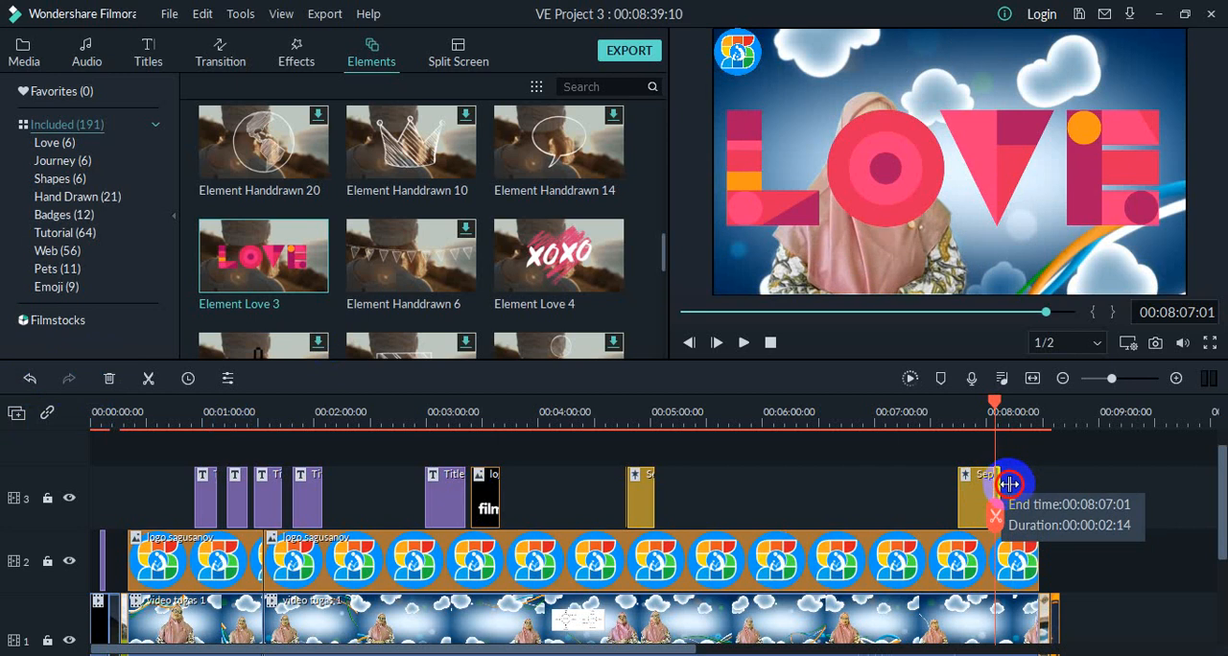
pyautogui.moveTo(1012, 484); pyautogui.dragTo(1009, 489)
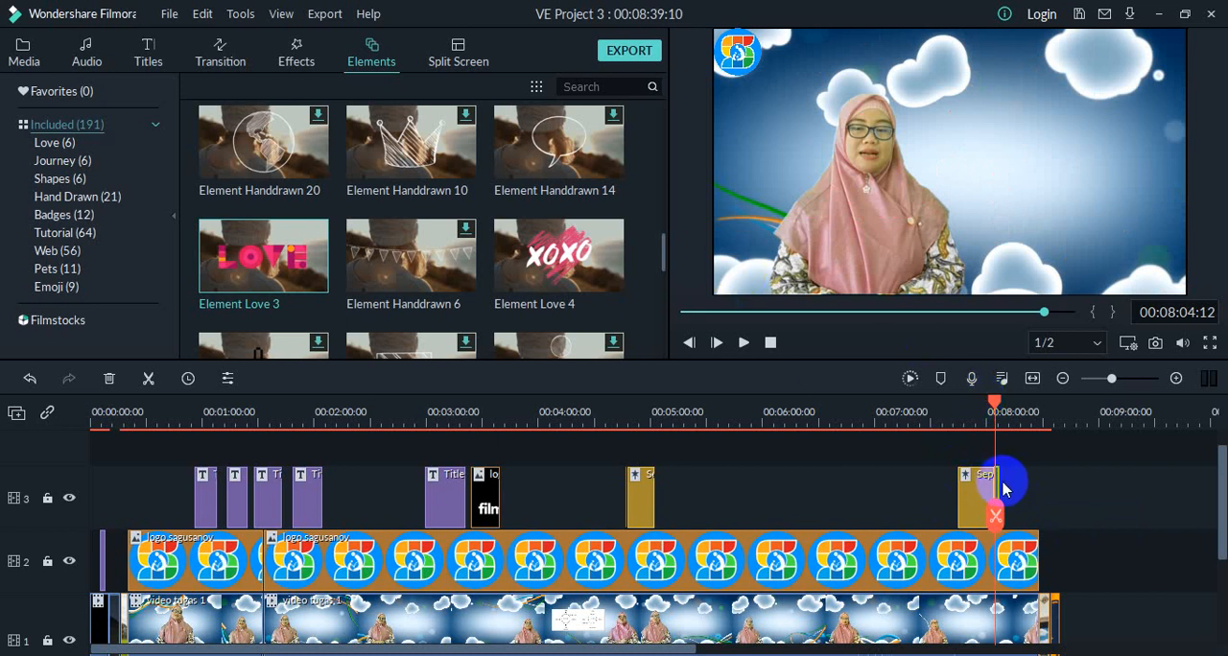
pyautogui.moveTo(997, 481); pyautogui.dragTo(995, 475)
# Step: Open the Element Love 3 clip's video settings, scale it to 37.24% and place it at position X 100.3, Y 56.4
pyautogui.doubleClick(1001, 486)
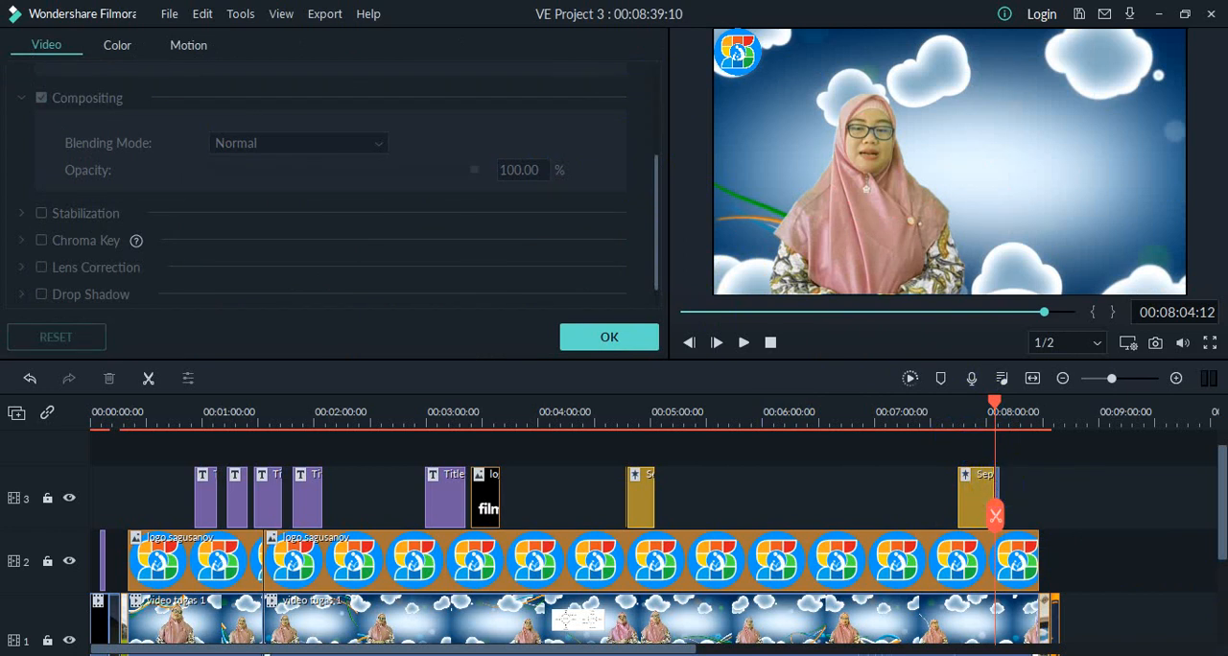
pyautogui.click(998, 491)
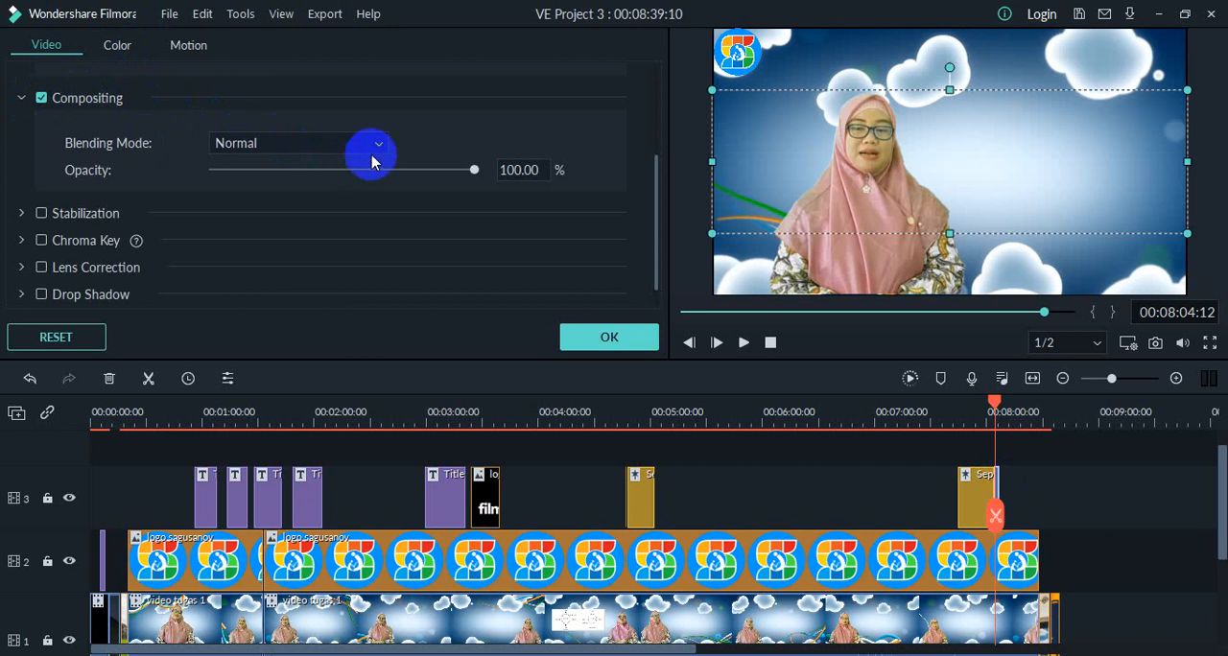
pyautogui.scroll(3, 240, 172)
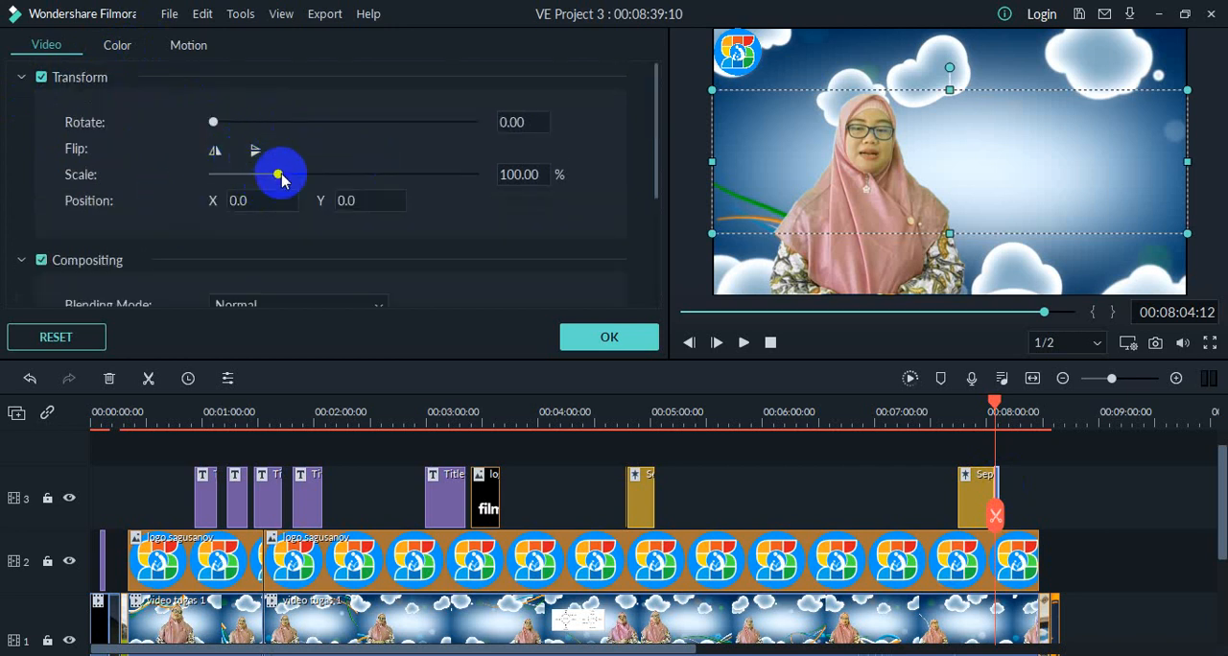
pyautogui.moveTo(278, 176); pyautogui.dragTo(242, 180)
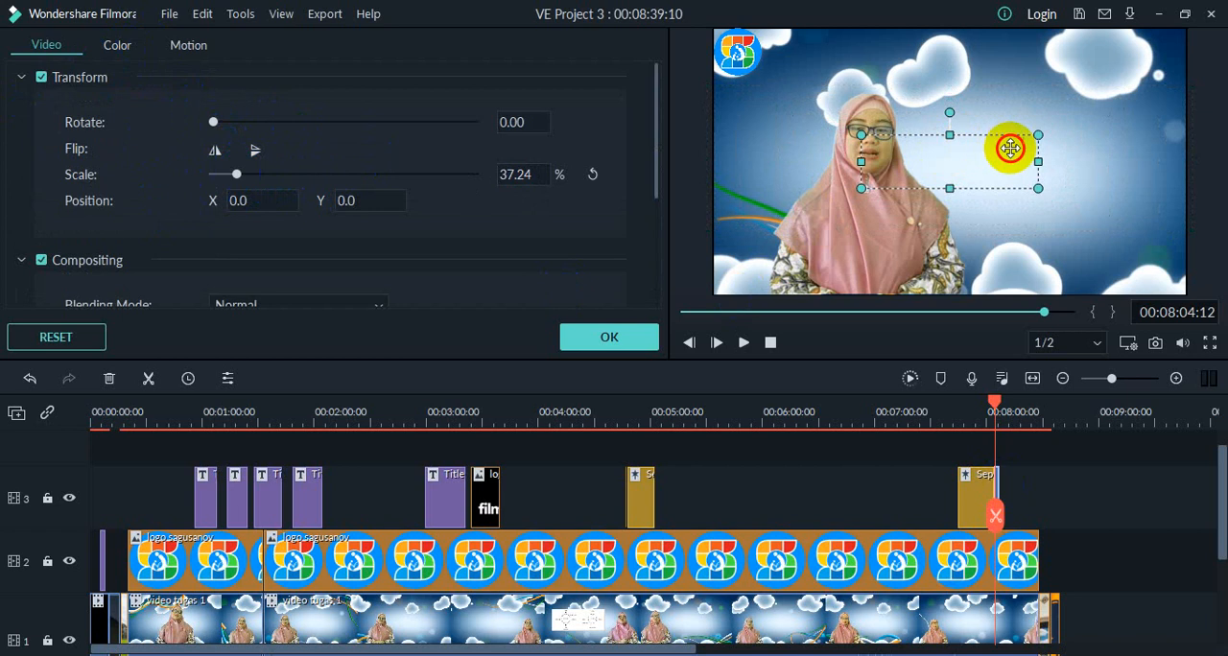
pyautogui.moveTo(1012, 145); pyautogui.dragTo(1092, 106)
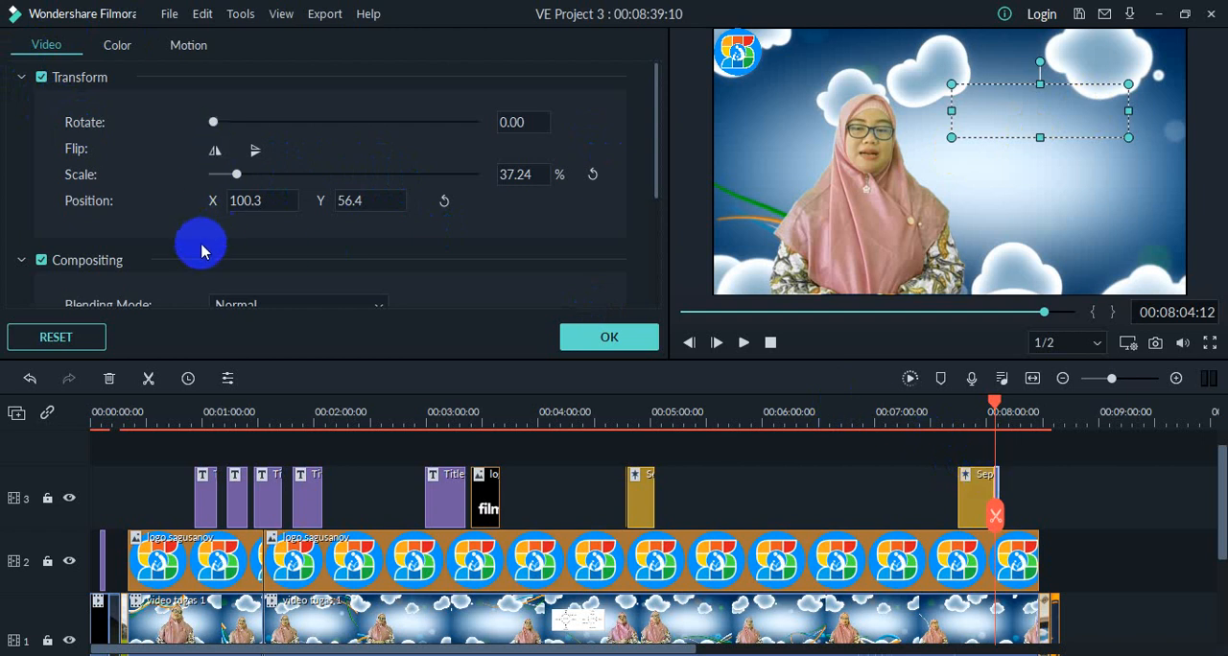
pyautogui.scroll(-3, 202, 251)
pyautogui.scroll(3, 197, 247)
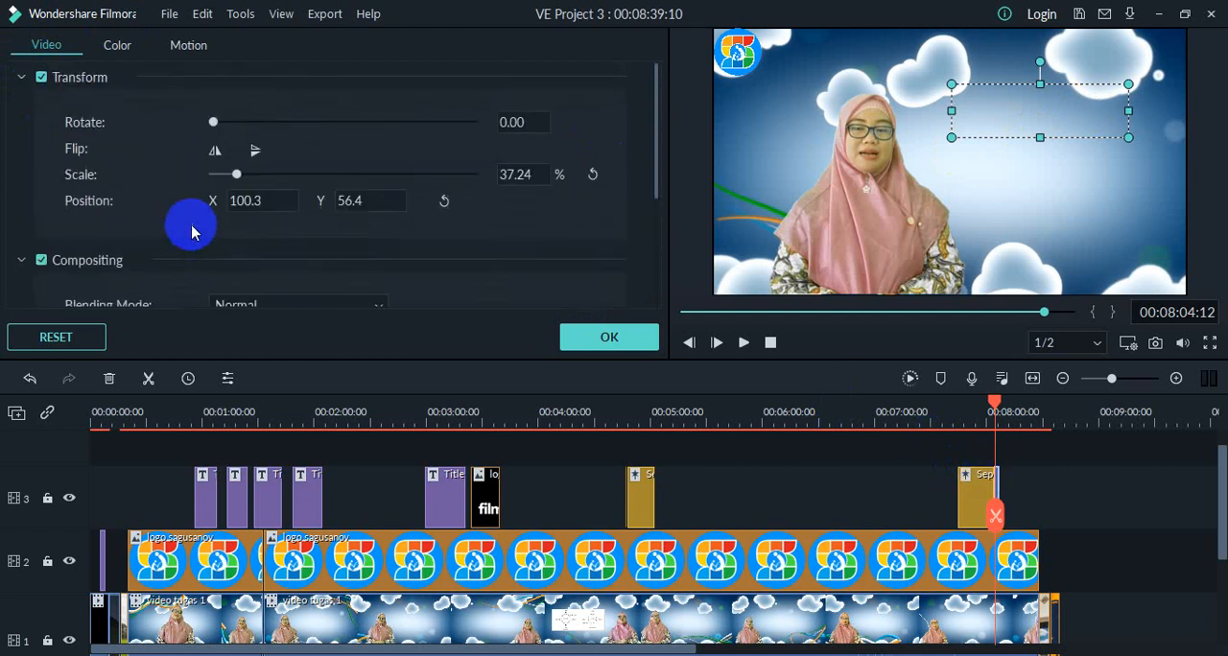
# Step: Choose the Bounce to zoom in 1 motion for the Element Love 3 clip, accept the settings and play the section back
pyautogui.click(192, 46)
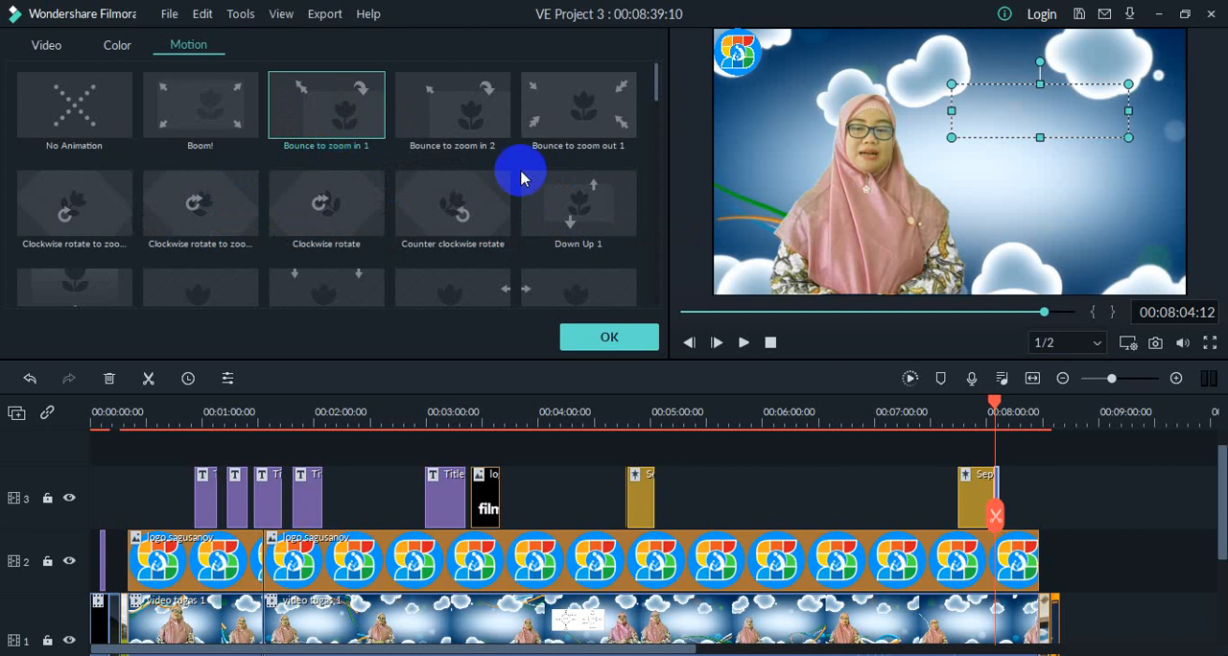
pyautogui.click(575, 335)
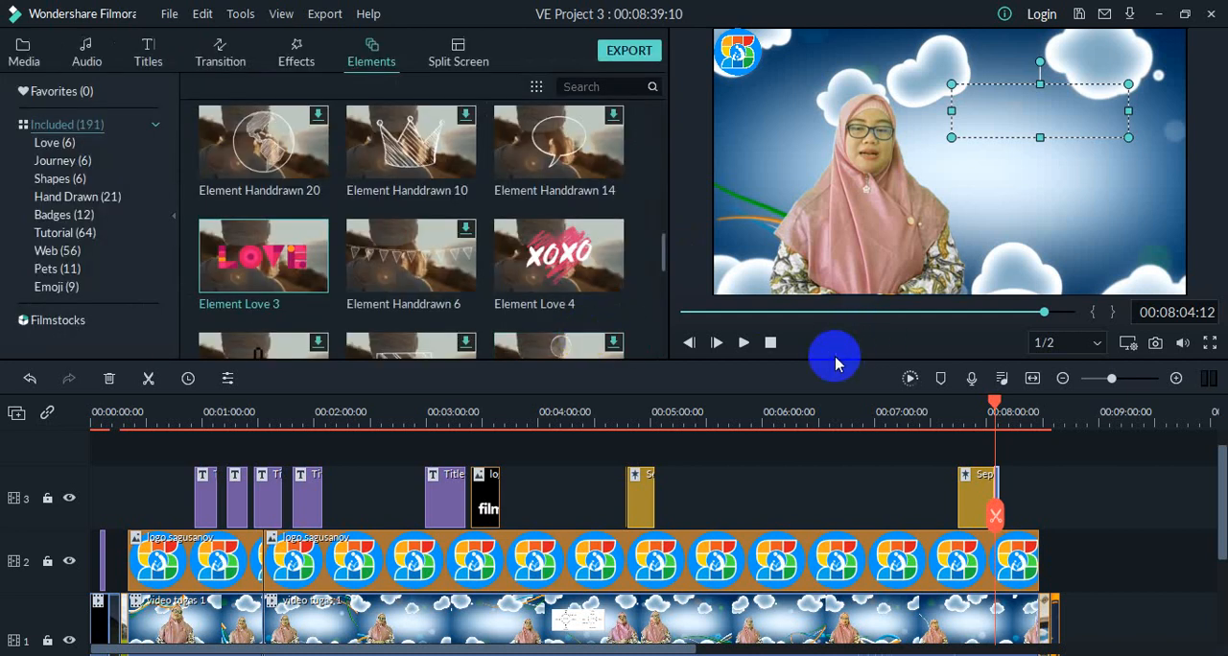
pyautogui.moveTo(262, 265)
pyautogui.click(970, 511)
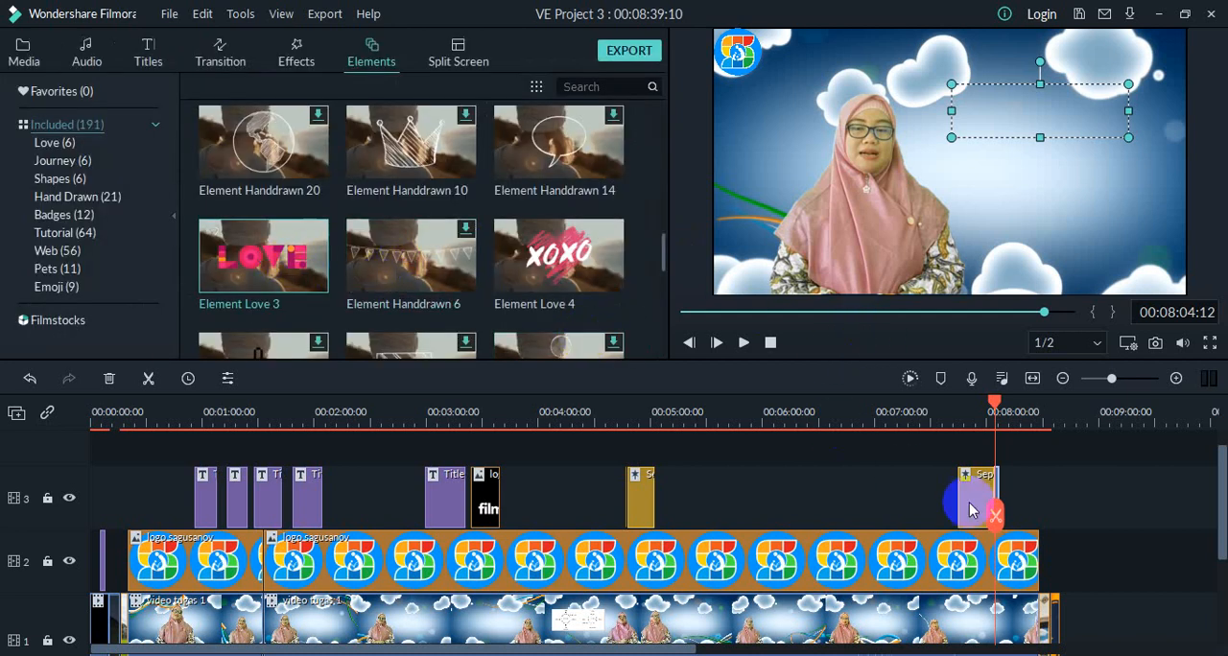
pyautogui.click(741, 343)
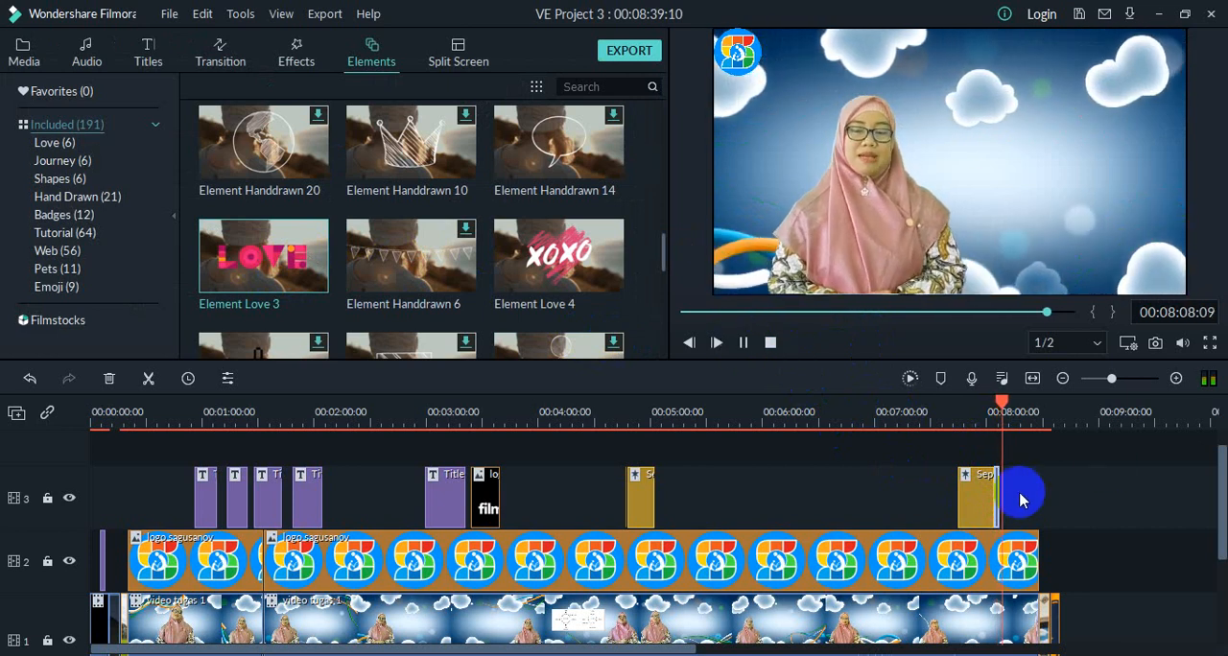
pyautogui.moveTo(999, 487); pyautogui.dragTo(1004, 494)
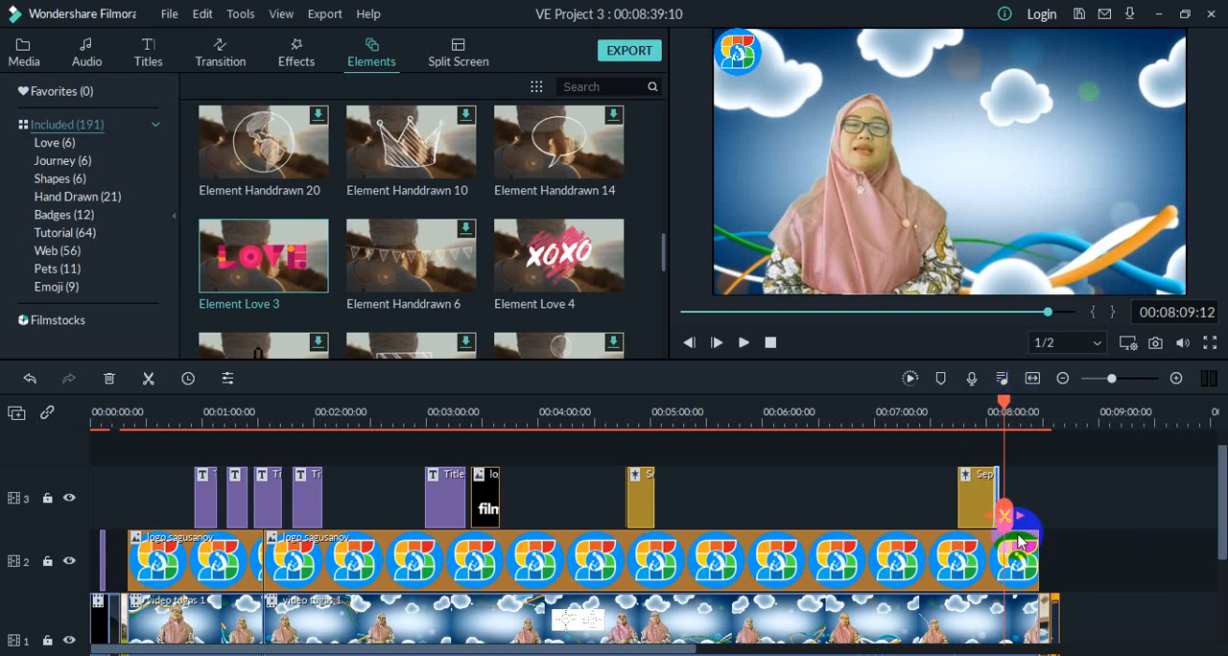
# Step: Copy the Element Love 3 clip near the end of track 3 and move the playhead back to around the first September clip
pyautogui.rightClick(998, 478)
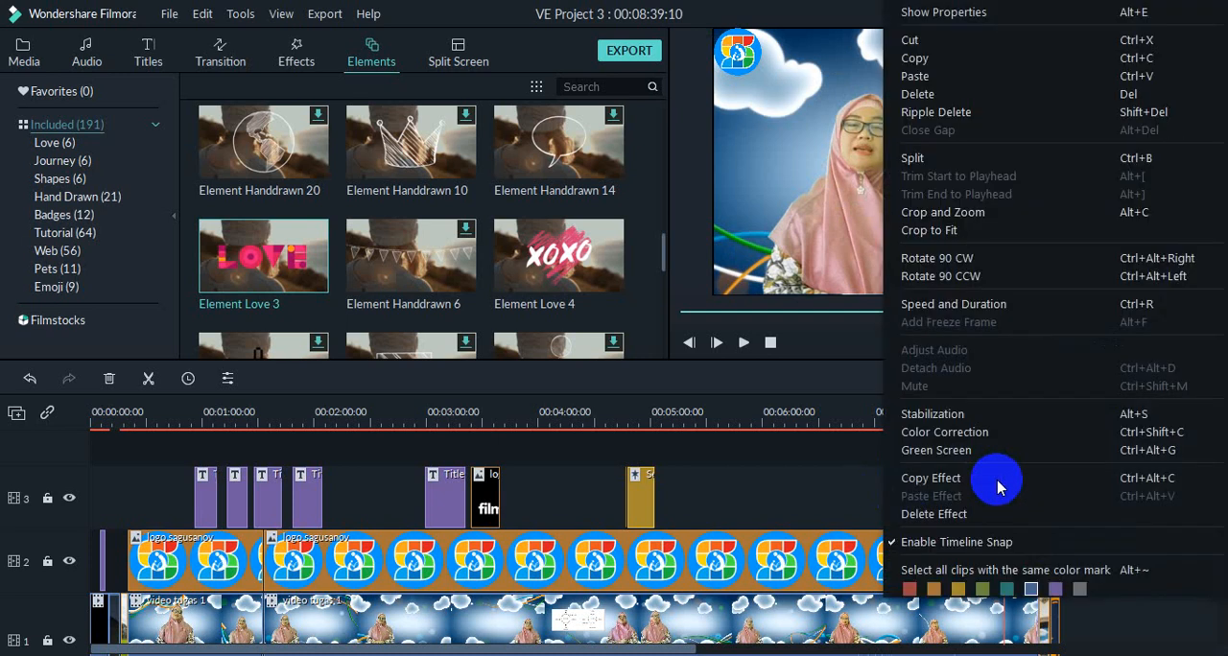
pyautogui.click(917, 57)
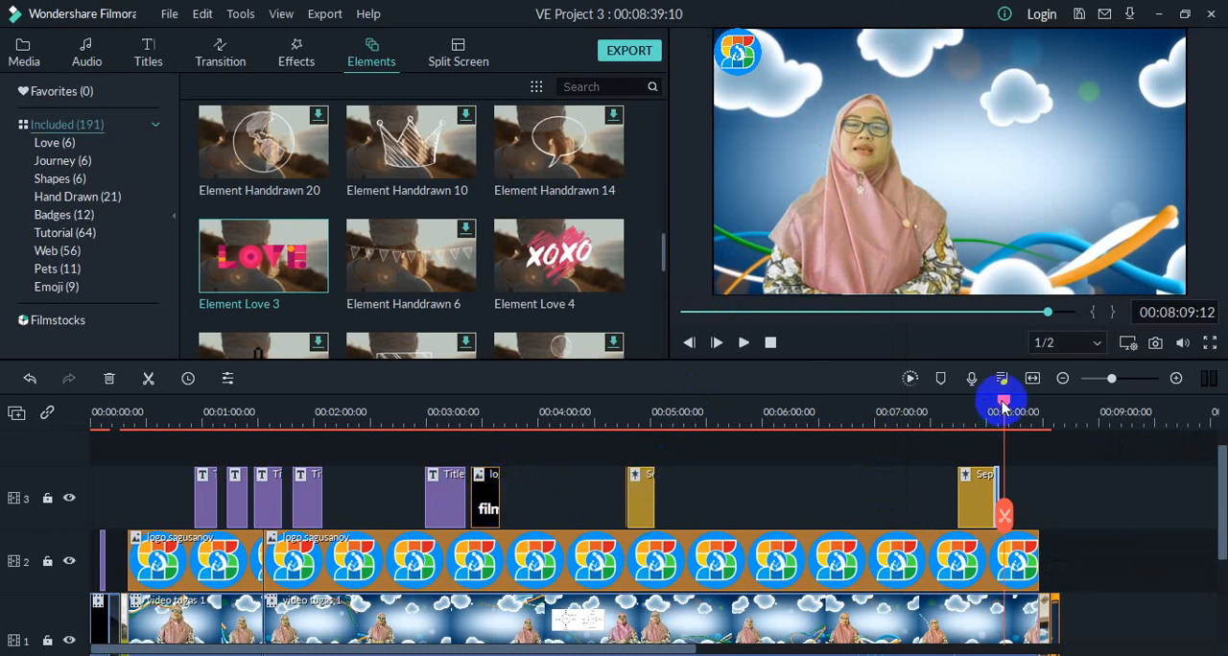
pyautogui.moveTo(1001, 398); pyautogui.dragTo(625, 425)
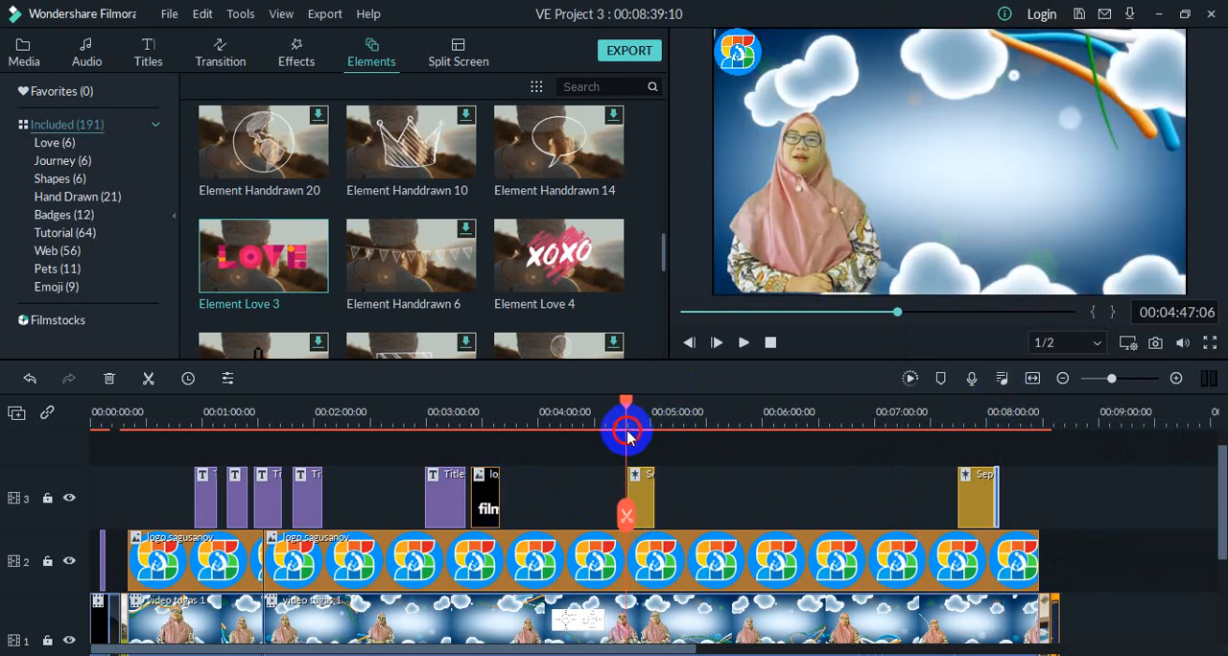
pyautogui.click(659, 497)
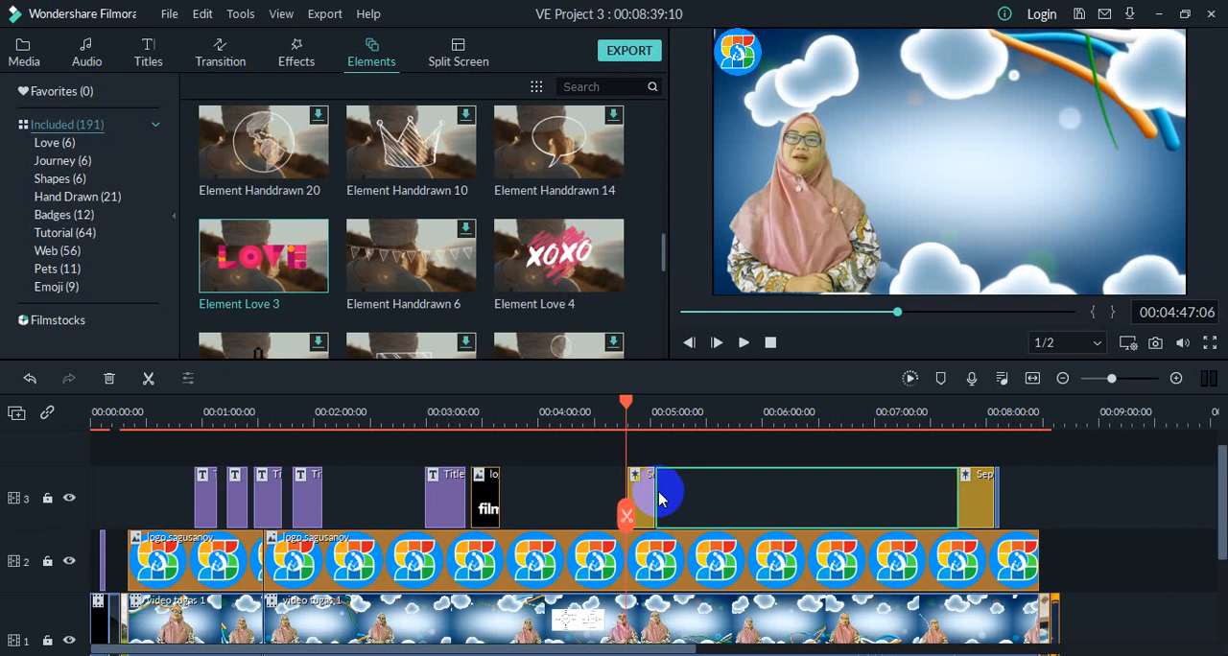
pyautogui.moveTo(628, 401); pyautogui.dragTo(630, 403)
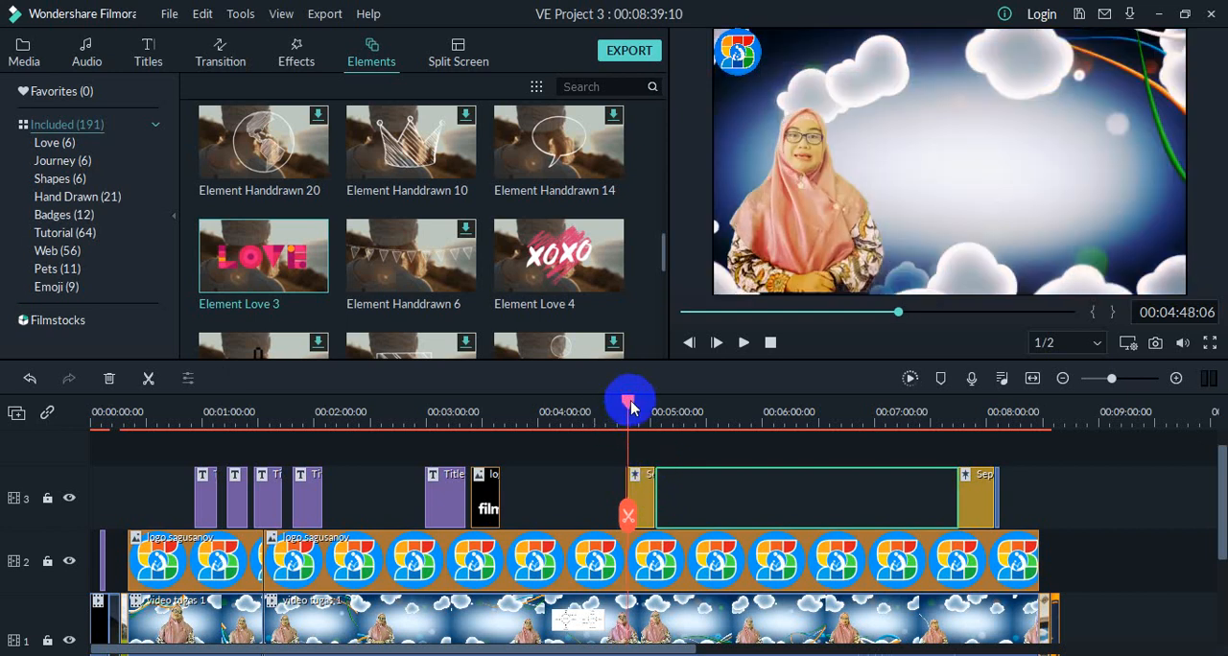
pyautogui.moveTo(628, 401); pyautogui.dragTo(606, 537)
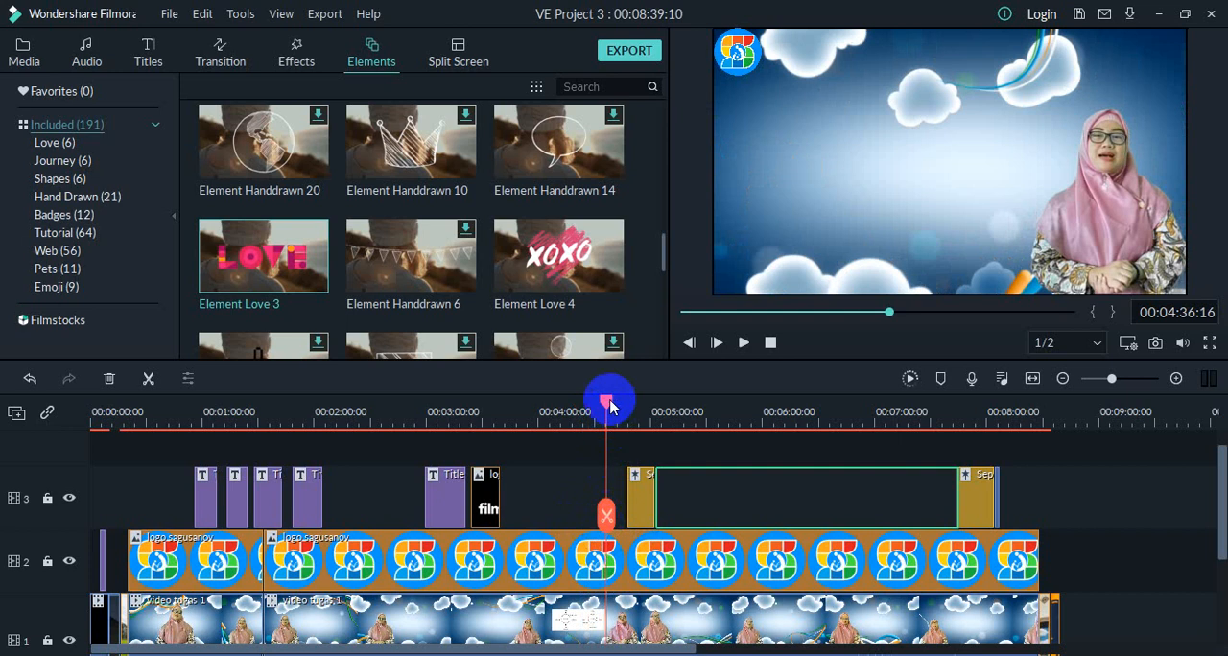
# Step: Add the Element Love 3 element to the empty part of track 3 at about 00:00:45, before the first title clip
pyautogui.moveTo(604, 407); pyautogui.dragTo(170, 516)
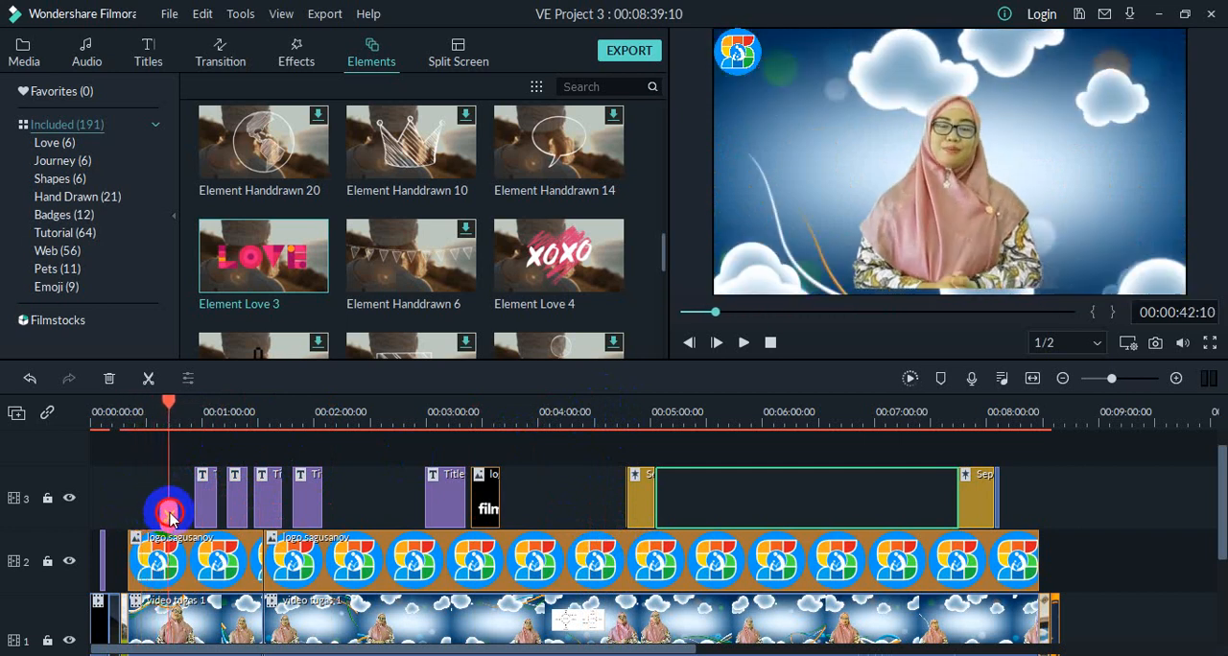
pyautogui.click(737, 344)
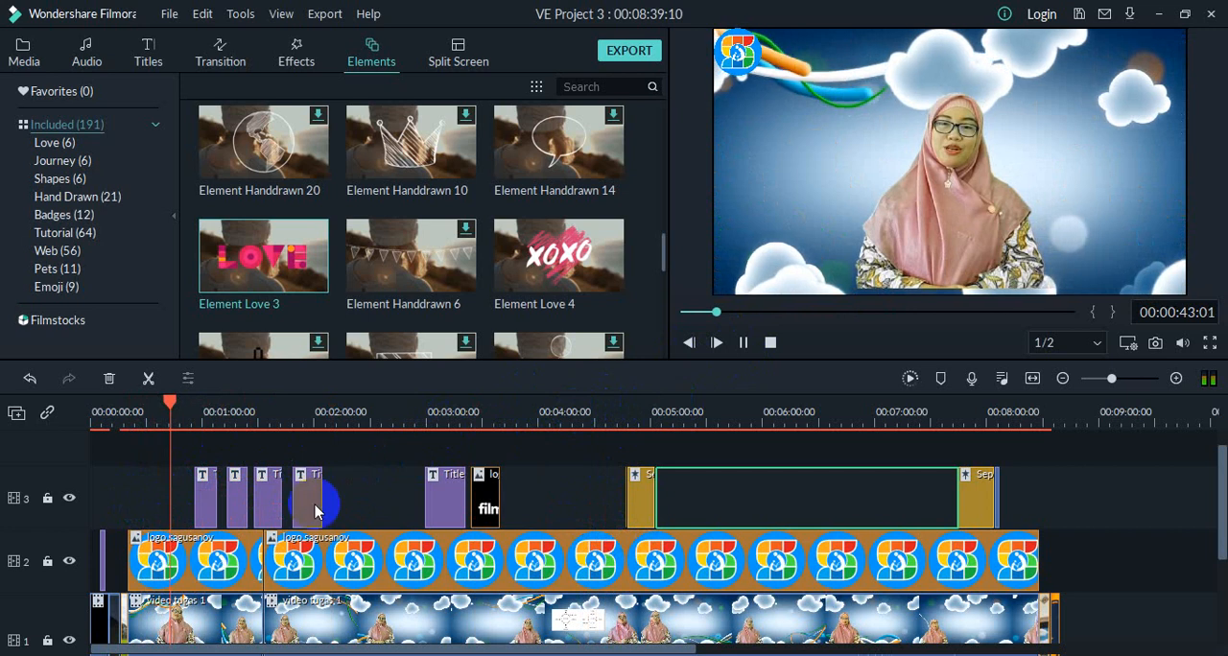
pyautogui.click(744, 344)
pyautogui.rightClick(177, 484)
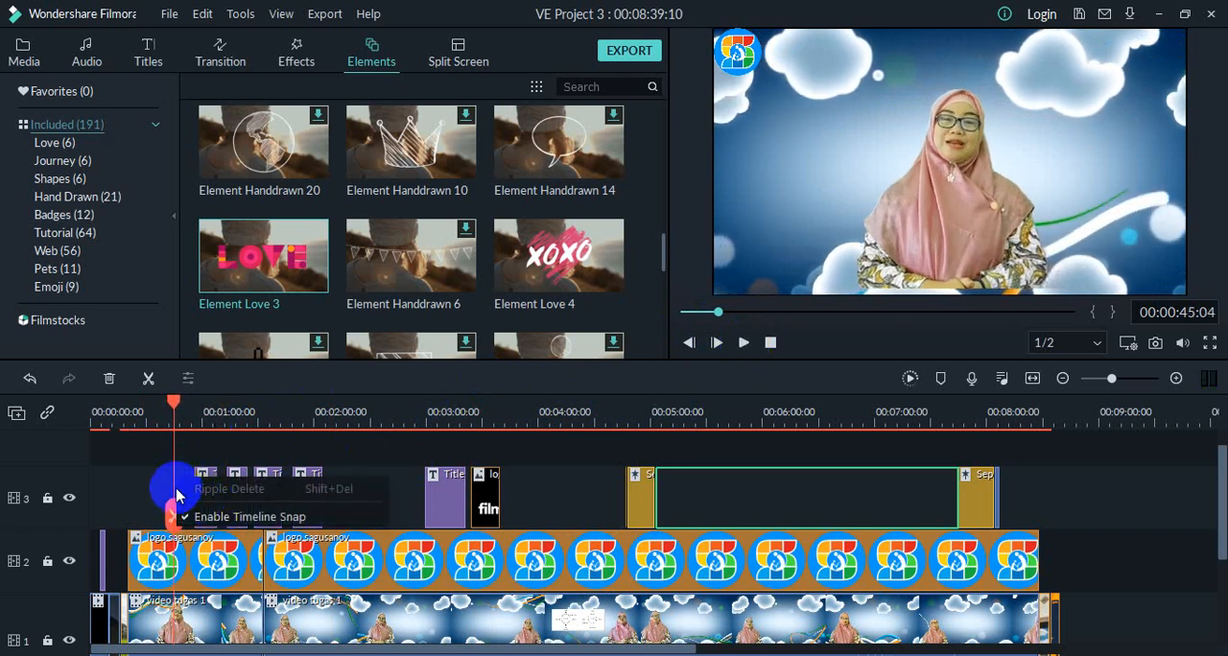
pyautogui.rightClick(175, 494)
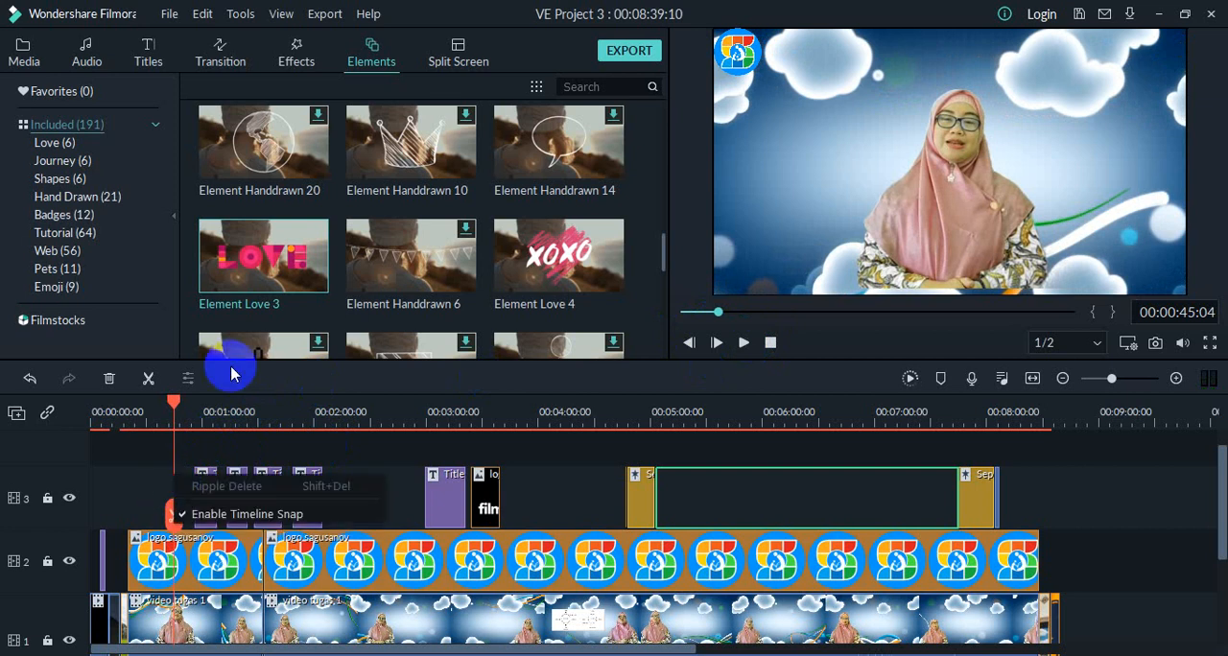
pyautogui.click(223, 308)
pyautogui.moveTo(224, 308); pyautogui.dragTo(176, 495)
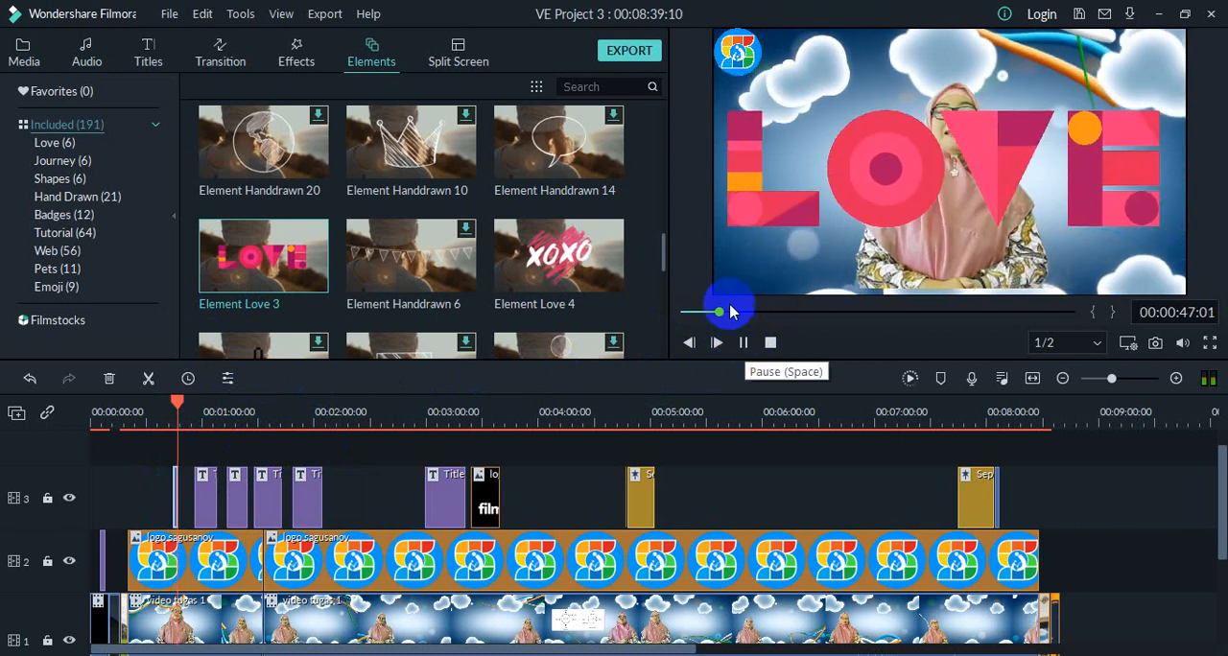
pyautogui.click(171, 490)
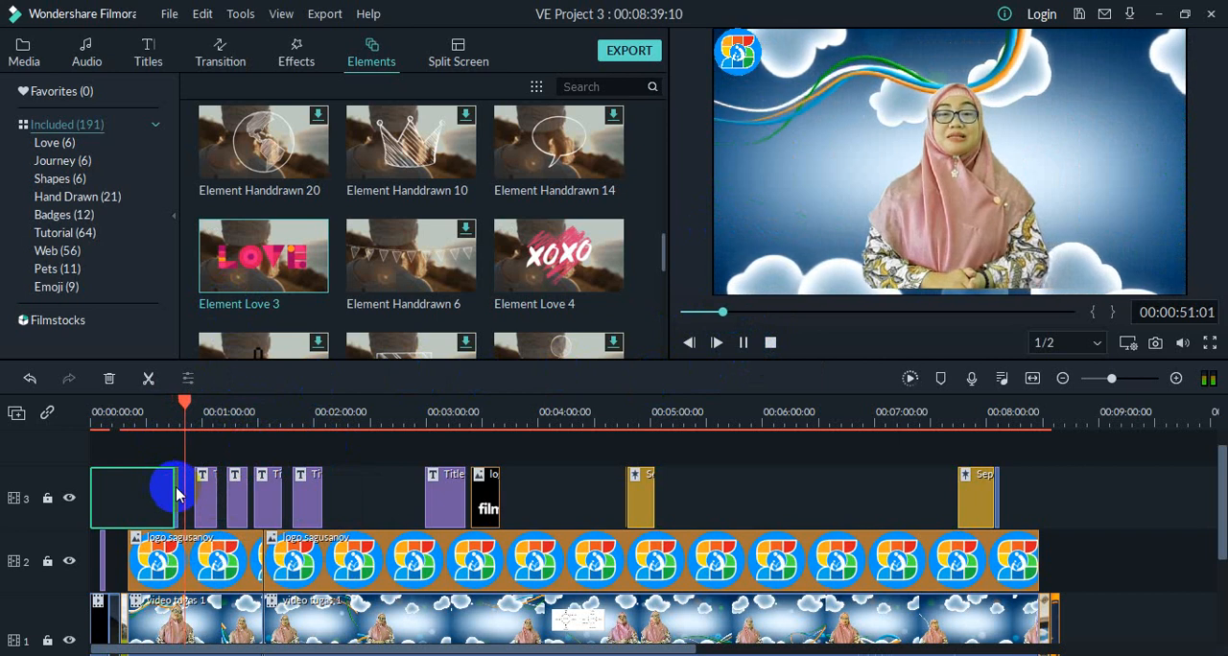
pyautogui.click(744, 345)
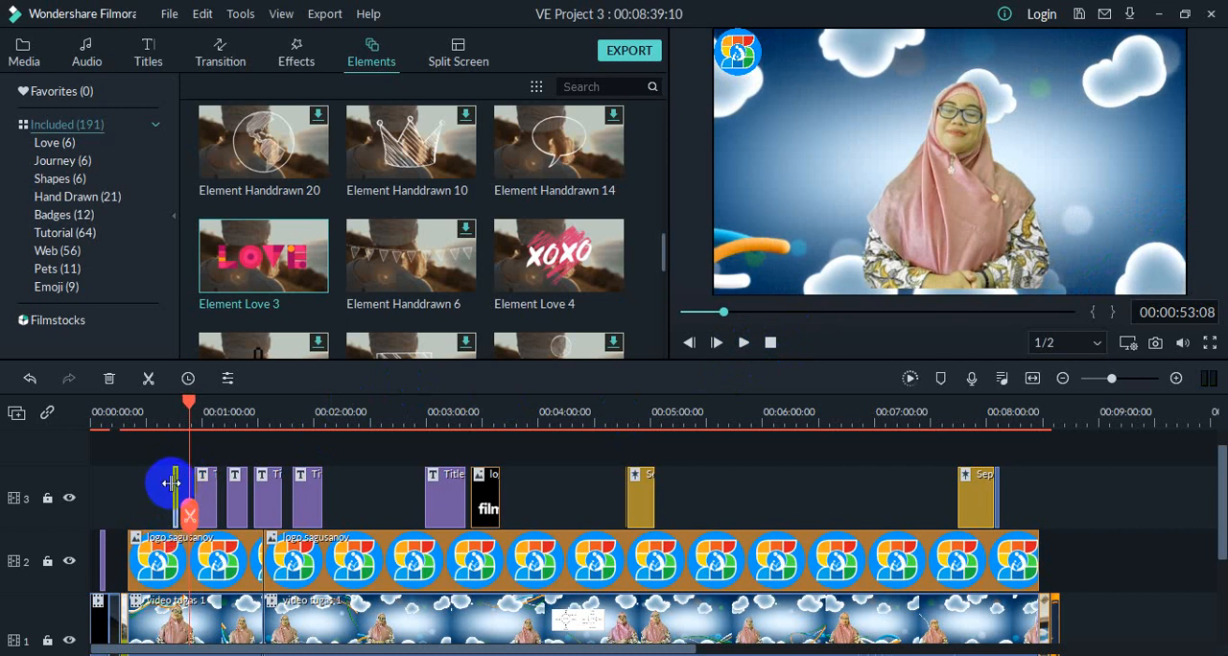
# Step: Open the settings of the new Element Love 3 clip and choose the Bounce to zoom in 1 motion
pyautogui.doubleClick(174, 483)
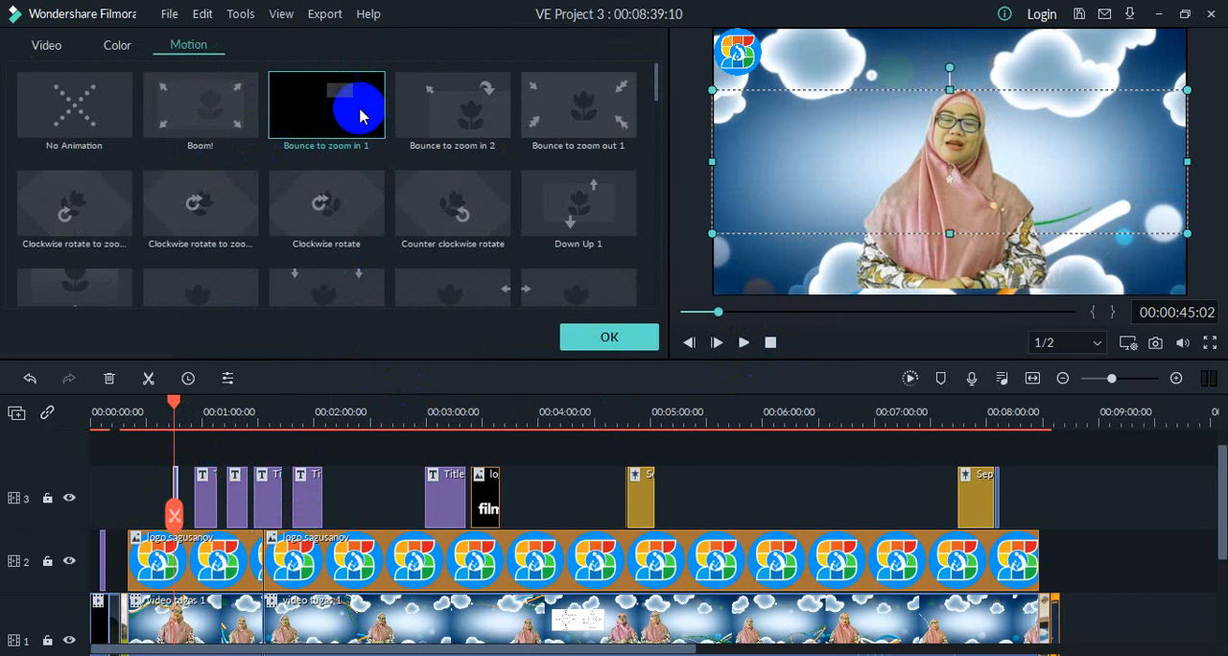
pyautogui.click(607, 343)
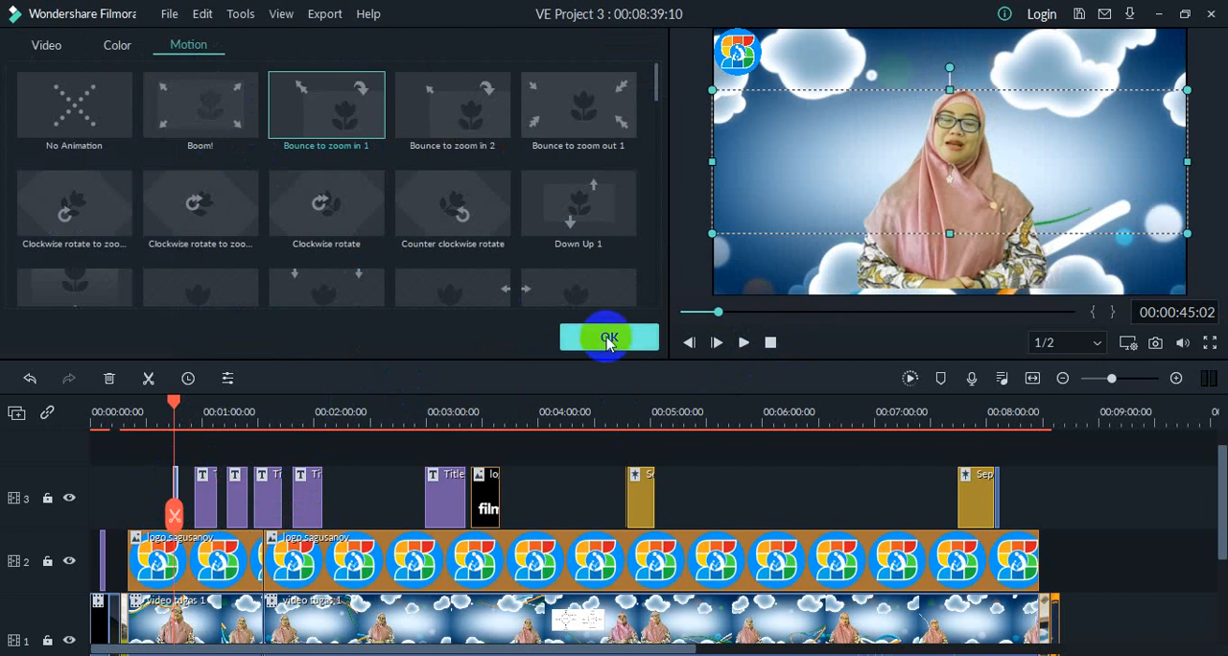
# Step: Scale the new Element Love 3 clip to 24.83%, place it at position X 163.7, Y 8.9, and play the section back
pyautogui.click(48, 47)
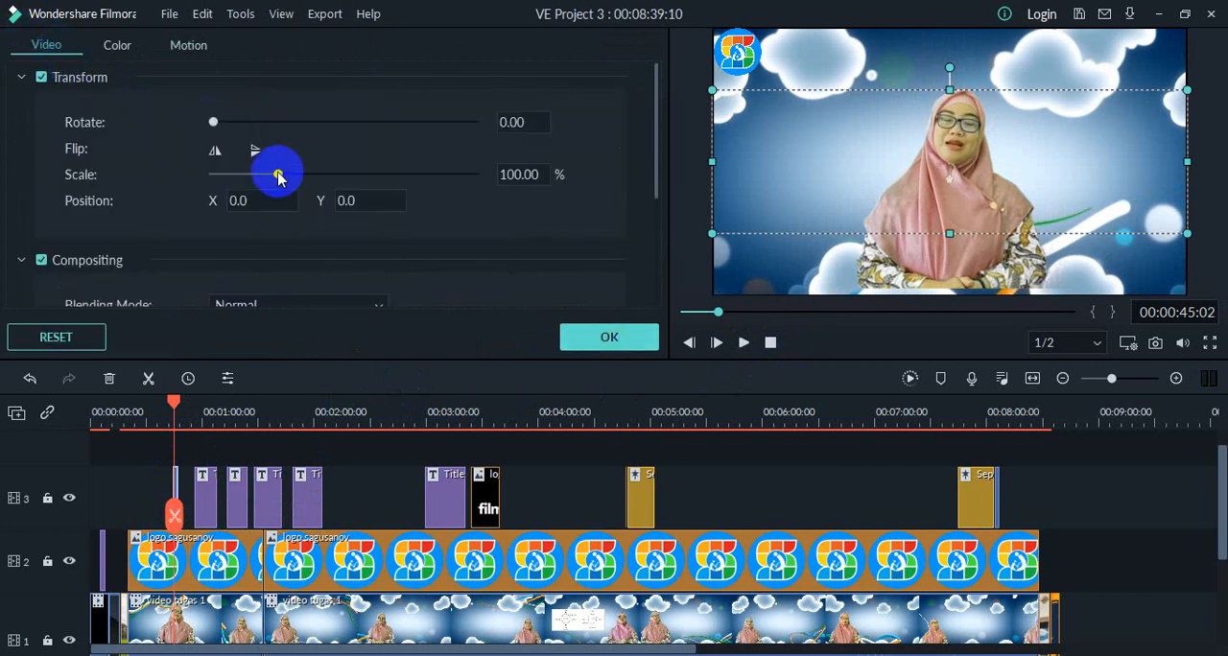
pyautogui.moveTo(279, 176); pyautogui.dragTo(242, 198)
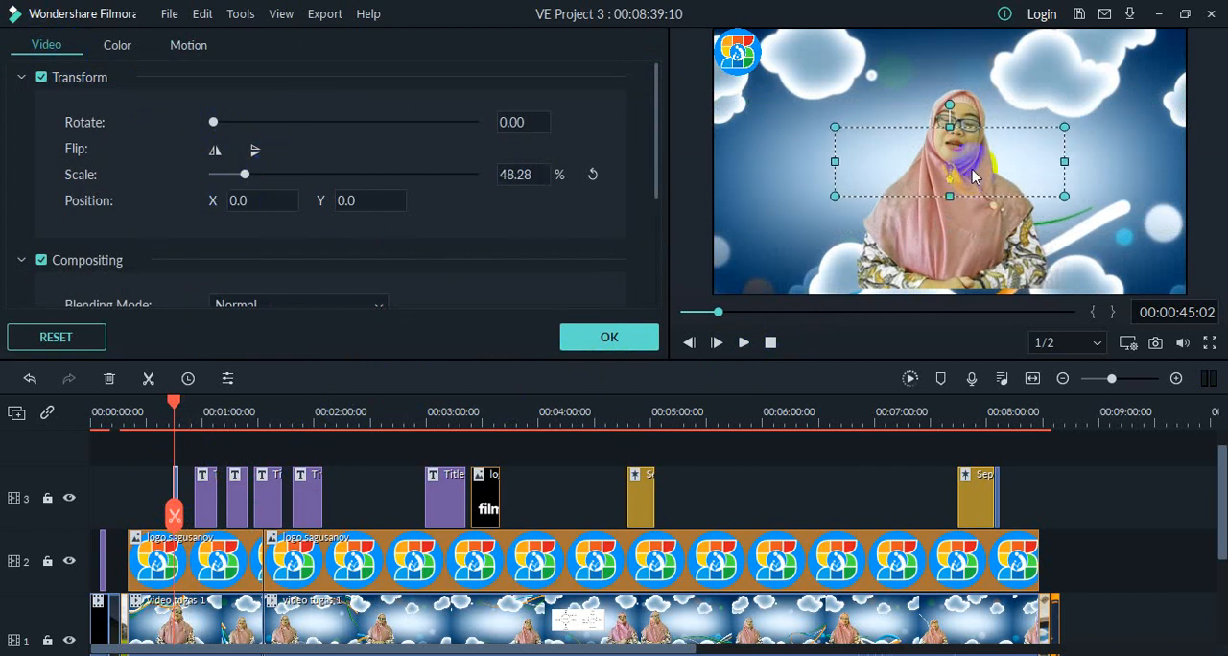
pyautogui.moveTo(972, 176); pyautogui.dragTo(1082, 147)
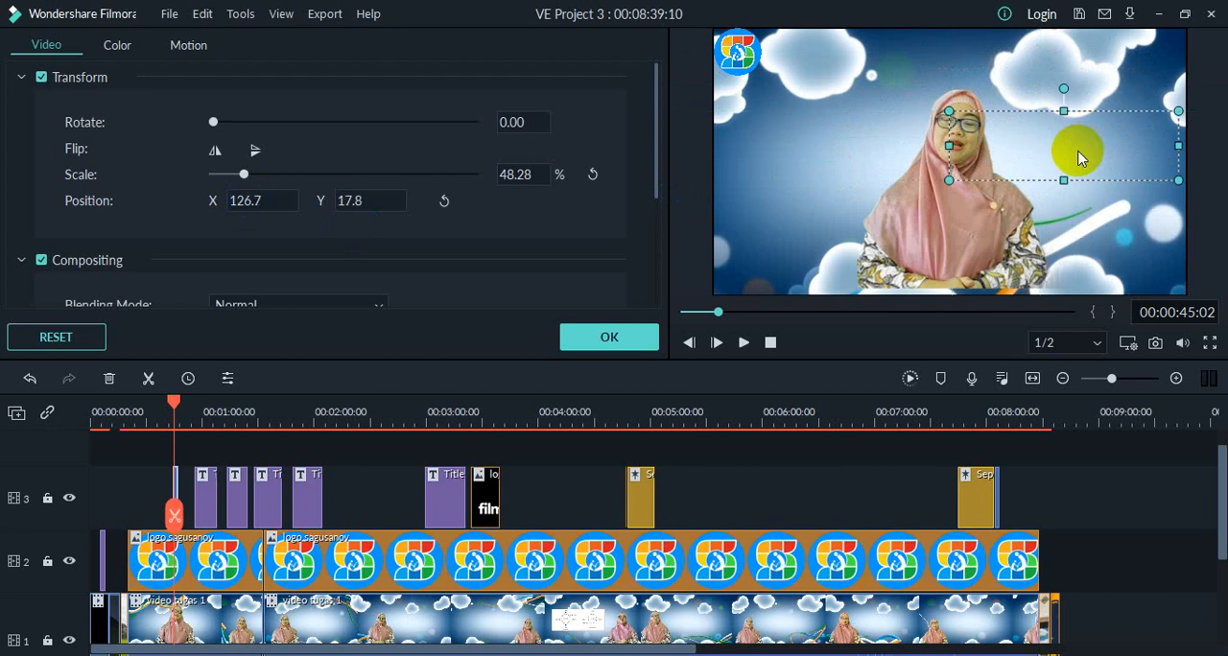
pyautogui.moveTo(246, 182); pyautogui.dragTo(233, 183)
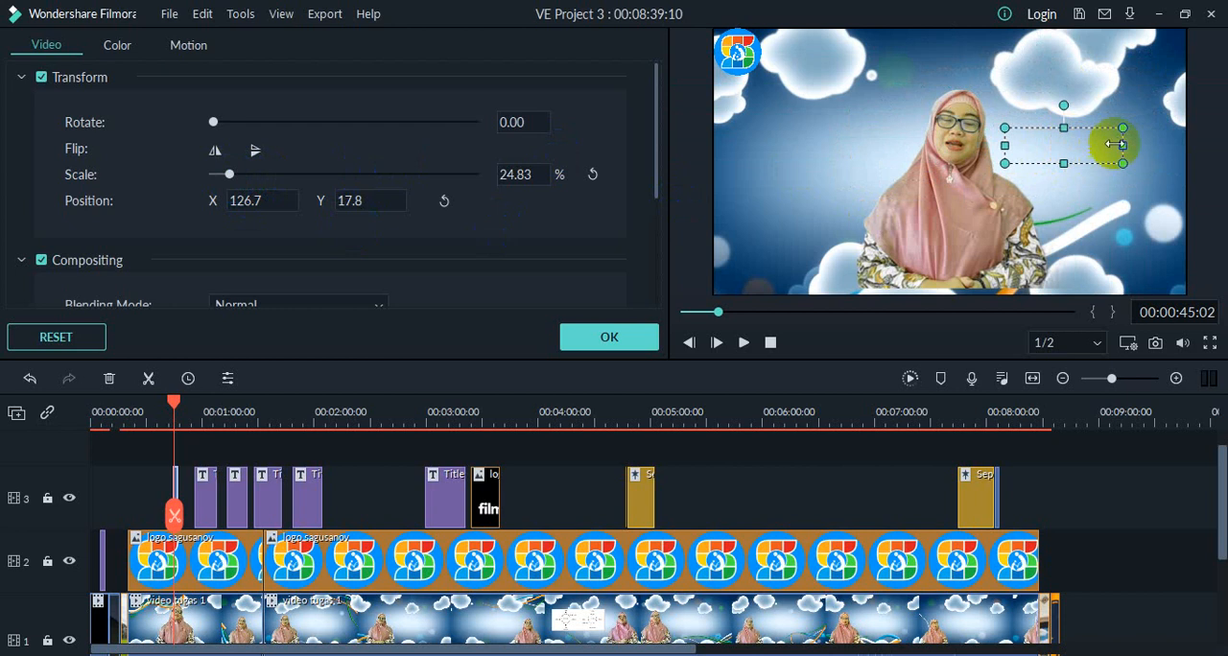
pyautogui.moveTo(1100, 159); pyautogui.dragTo(1132, 166)
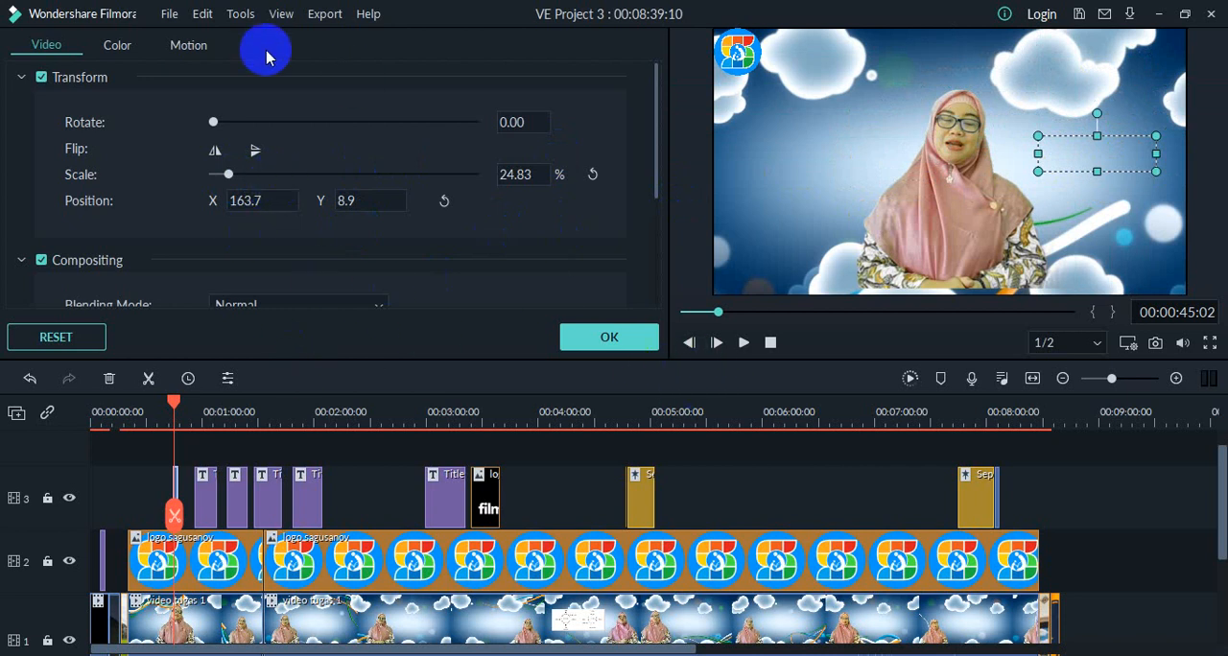
pyautogui.click(114, 48)
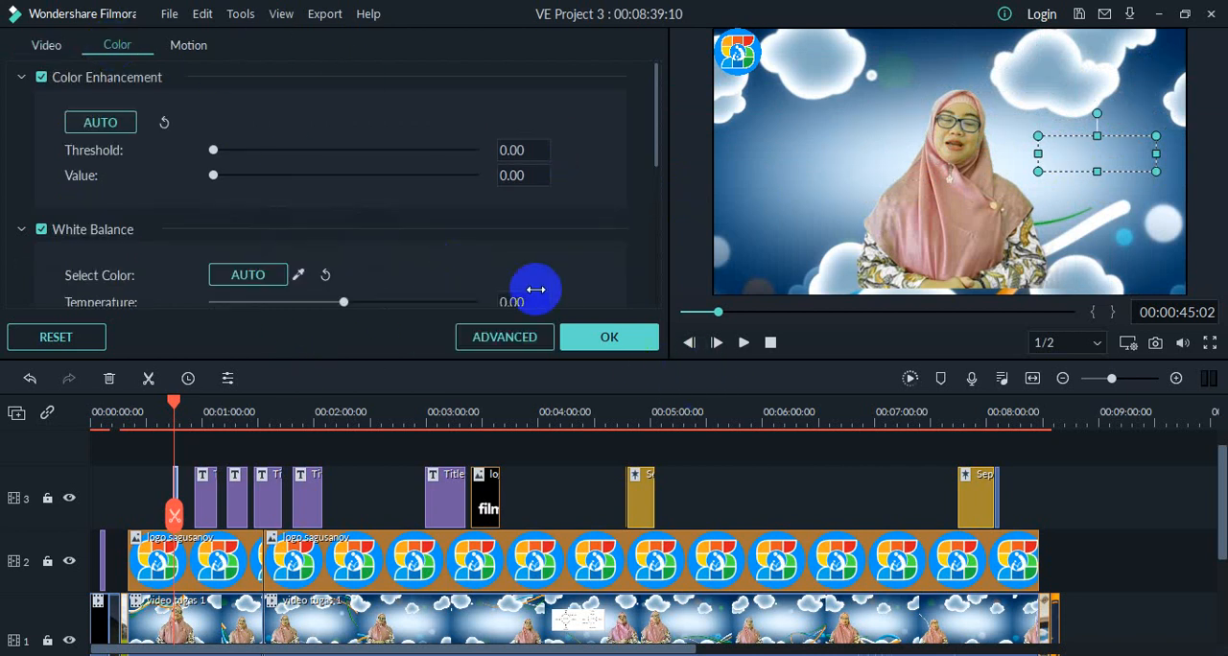
pyautogui.click(588, 343)
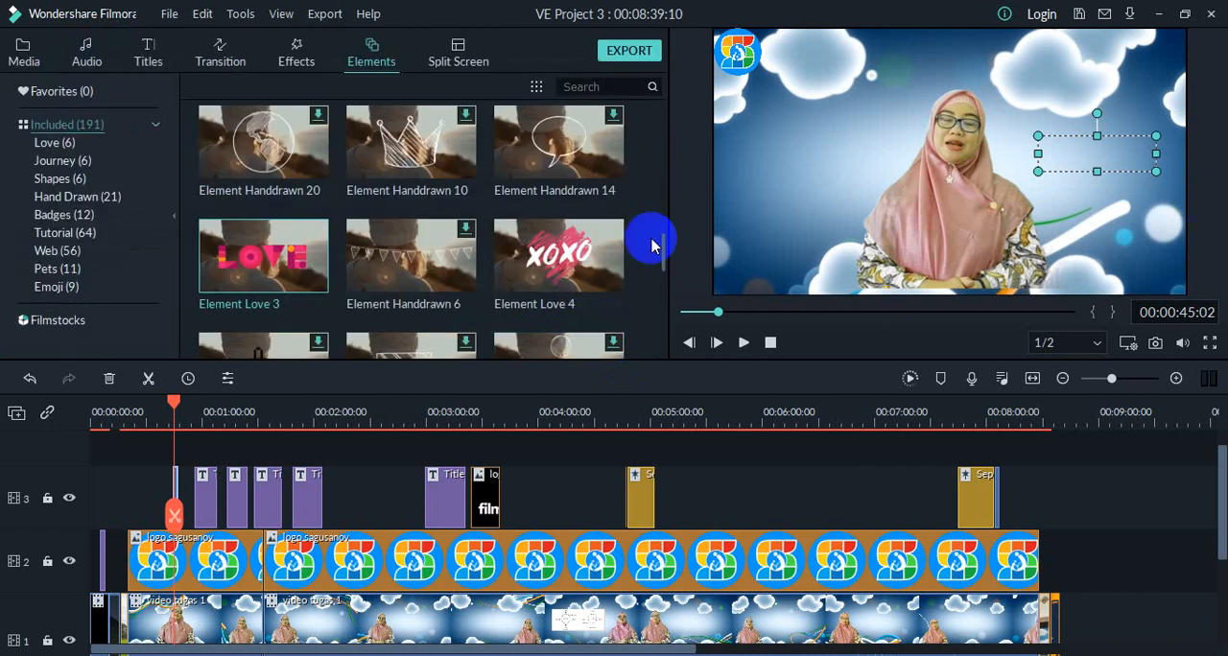
pyautogui.click(742, 343)
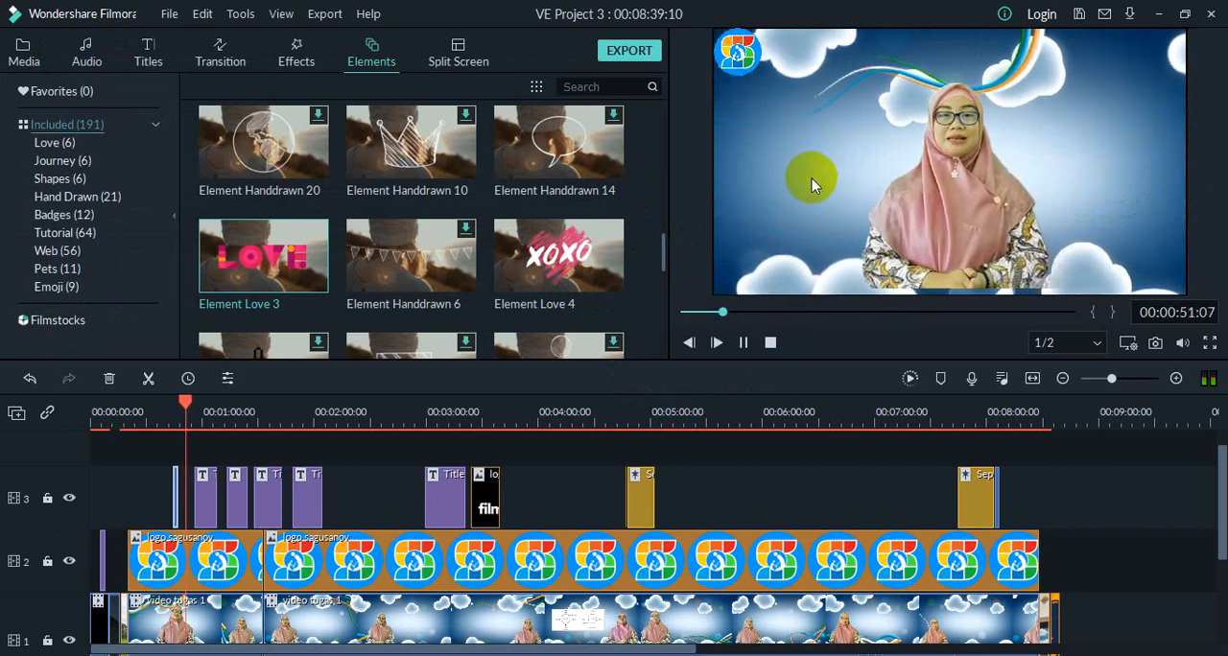
pyautogui.click(744, 343)
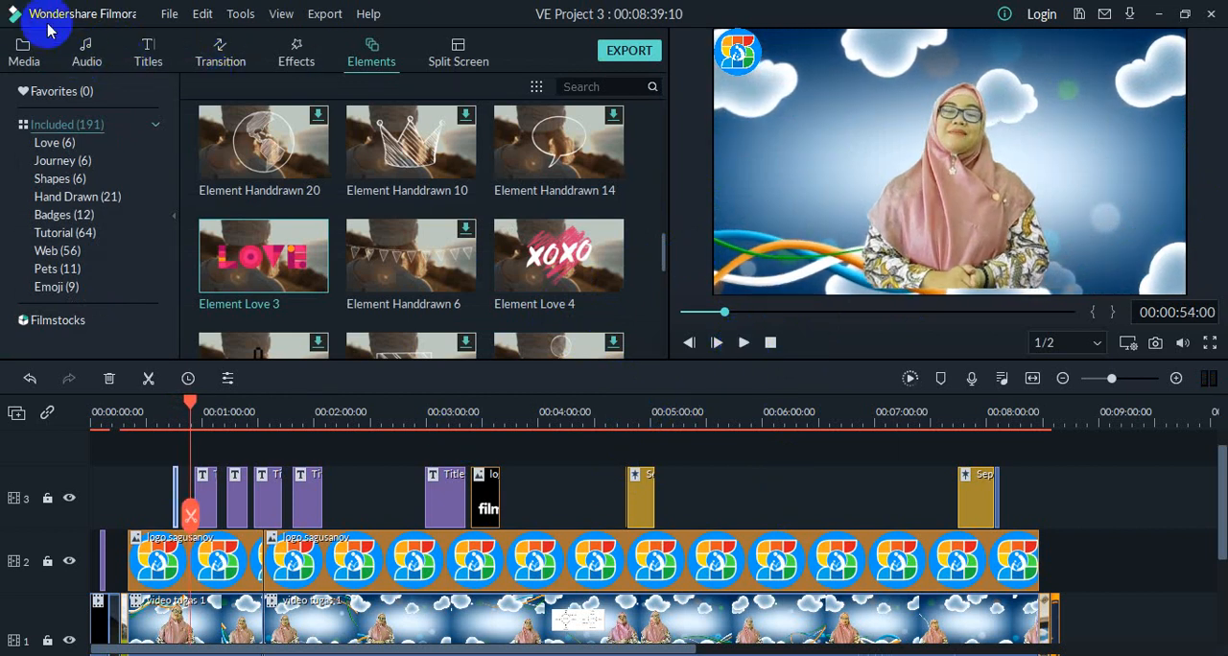
# Step: Look through the effect categories, the included Young & Bright music and the Sound Effect collection
pyautogui.click(300, 59)
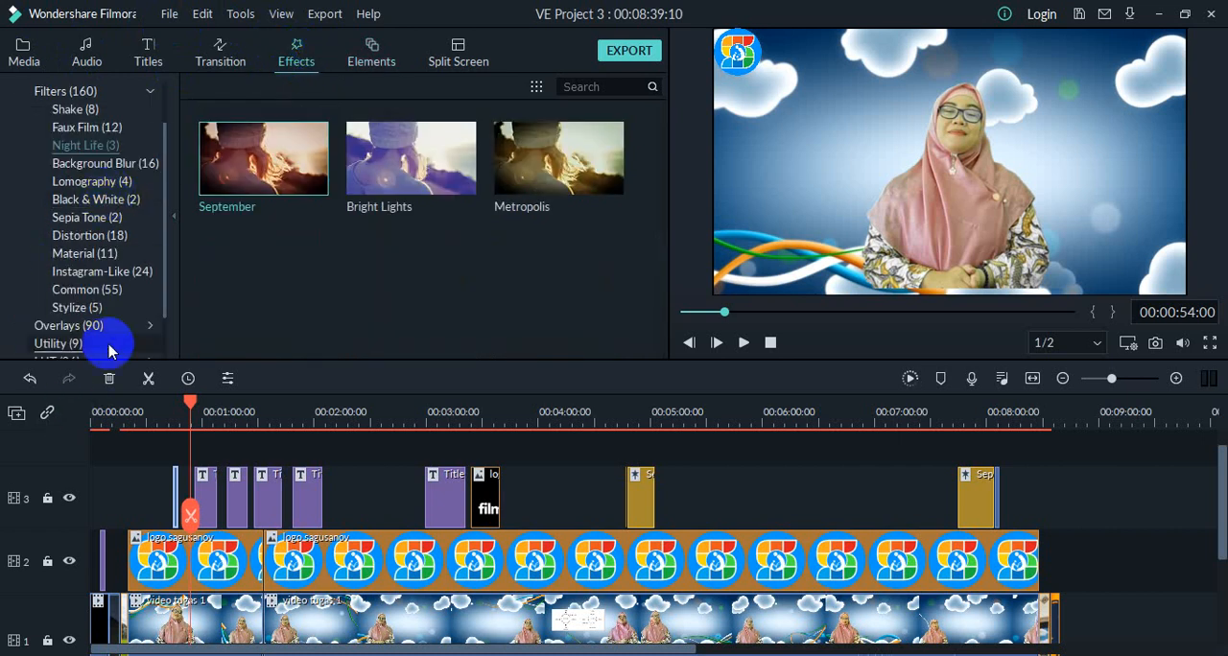
pyautogui.scroll(-2, 117, 299)
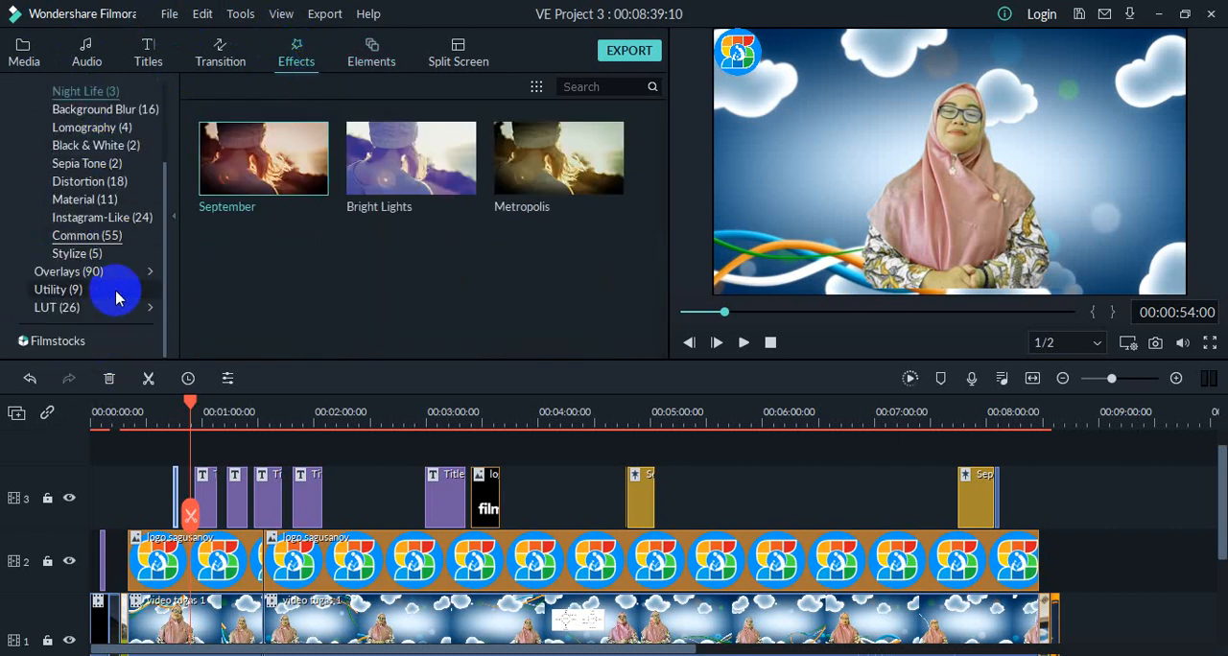
pyautogui.scroll(4, 142, 137)
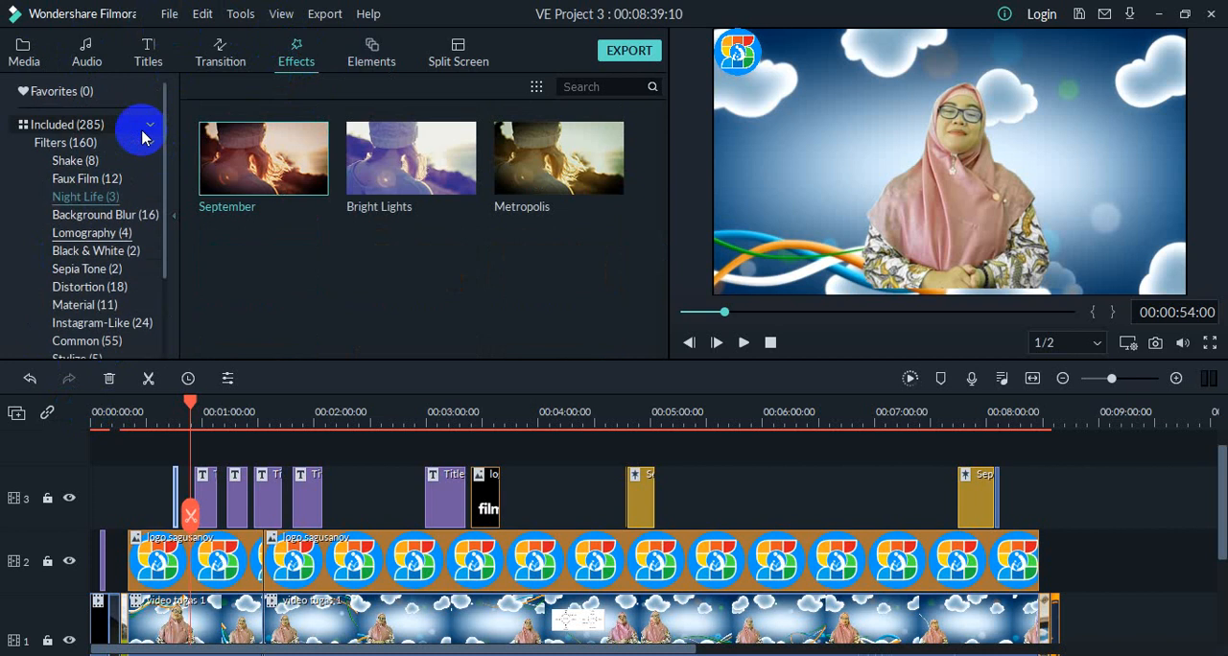
pyautogui.click(72, 60)
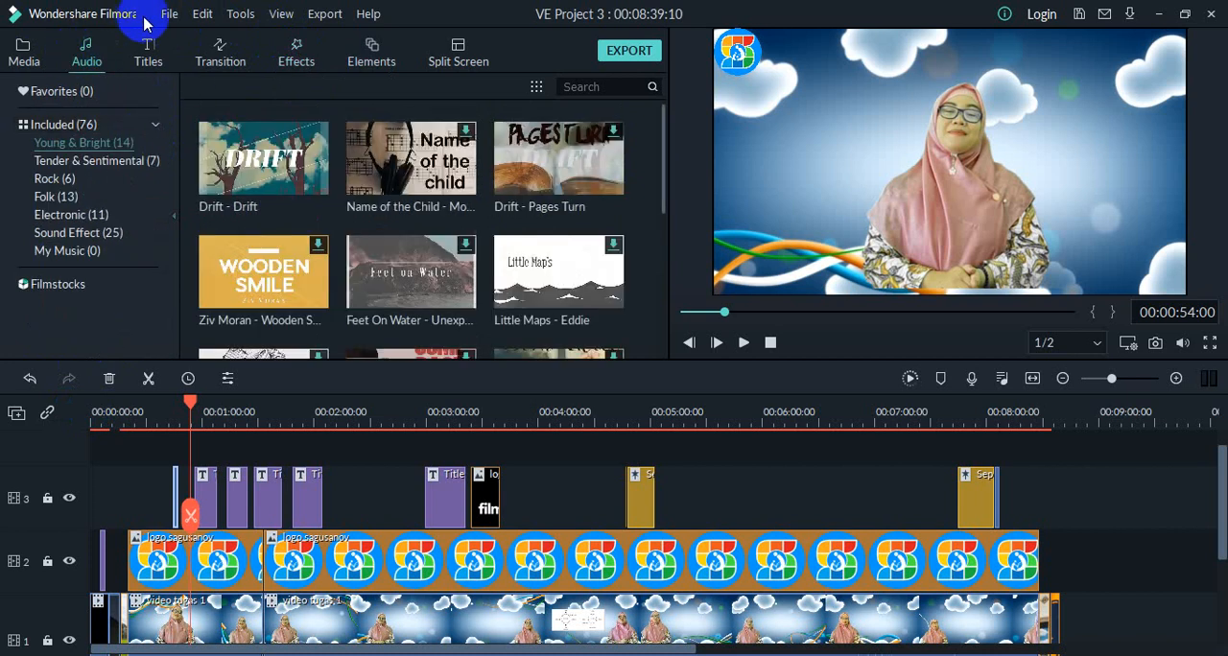
pyautogui.click(59, 238)
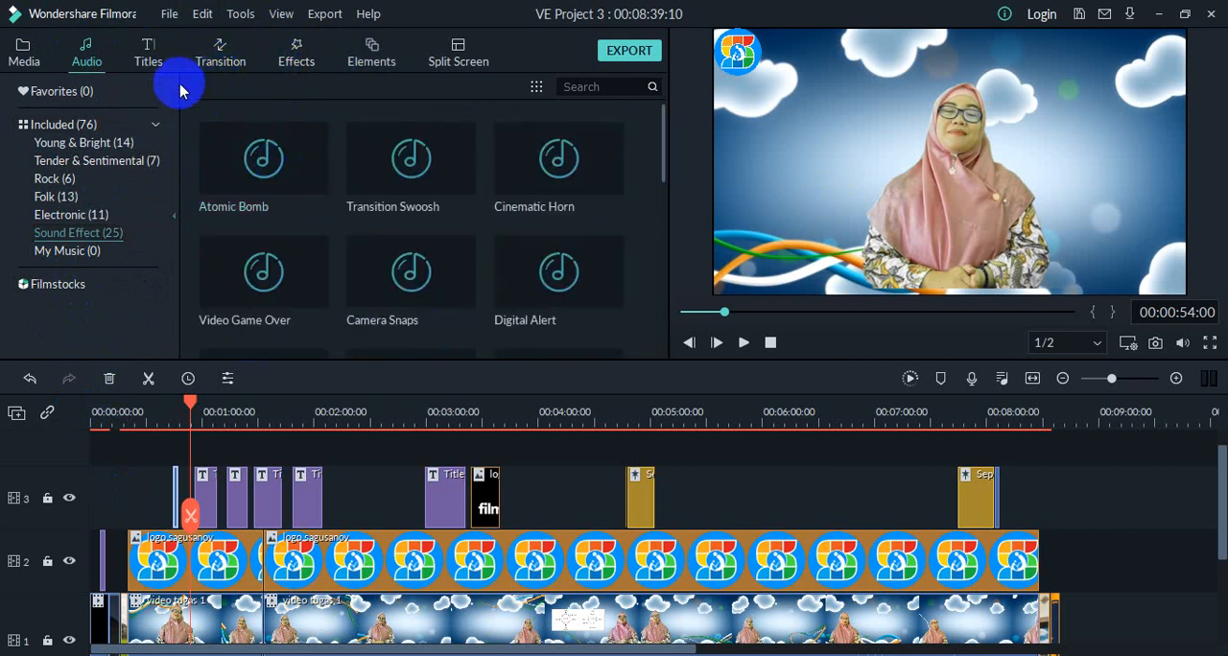
# Step: Import the audio file Video intro hitung mundur into the My Music collection
pyautogui.click(69, 251)
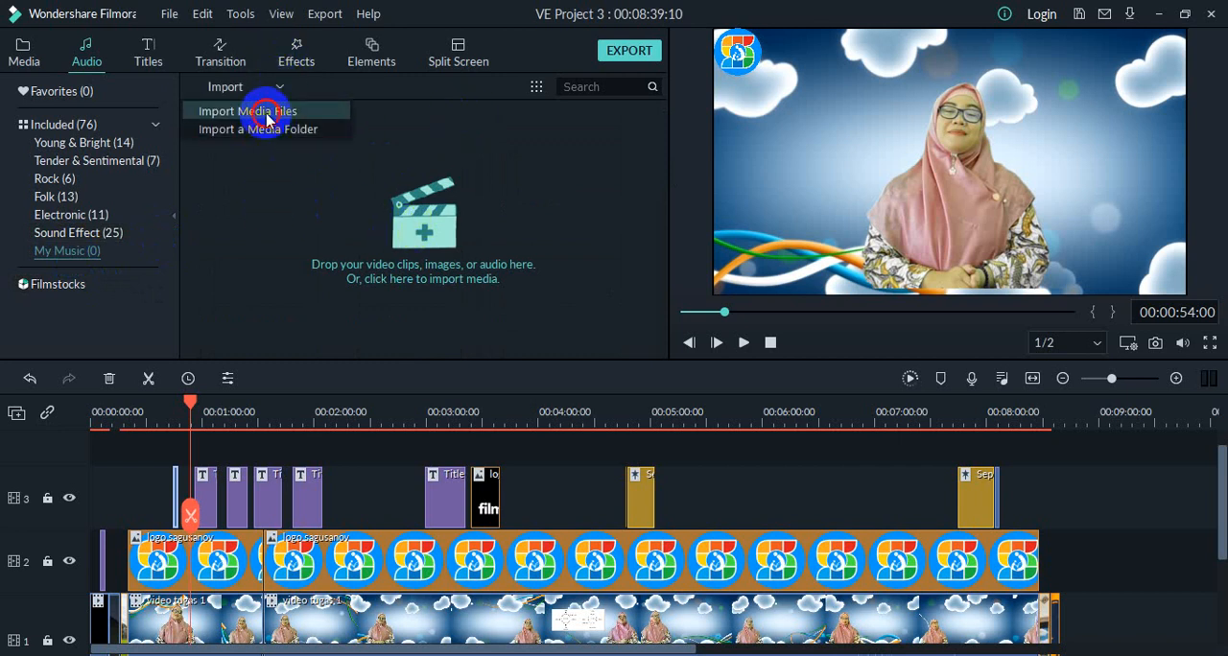
pyautogui.click(268, 116)
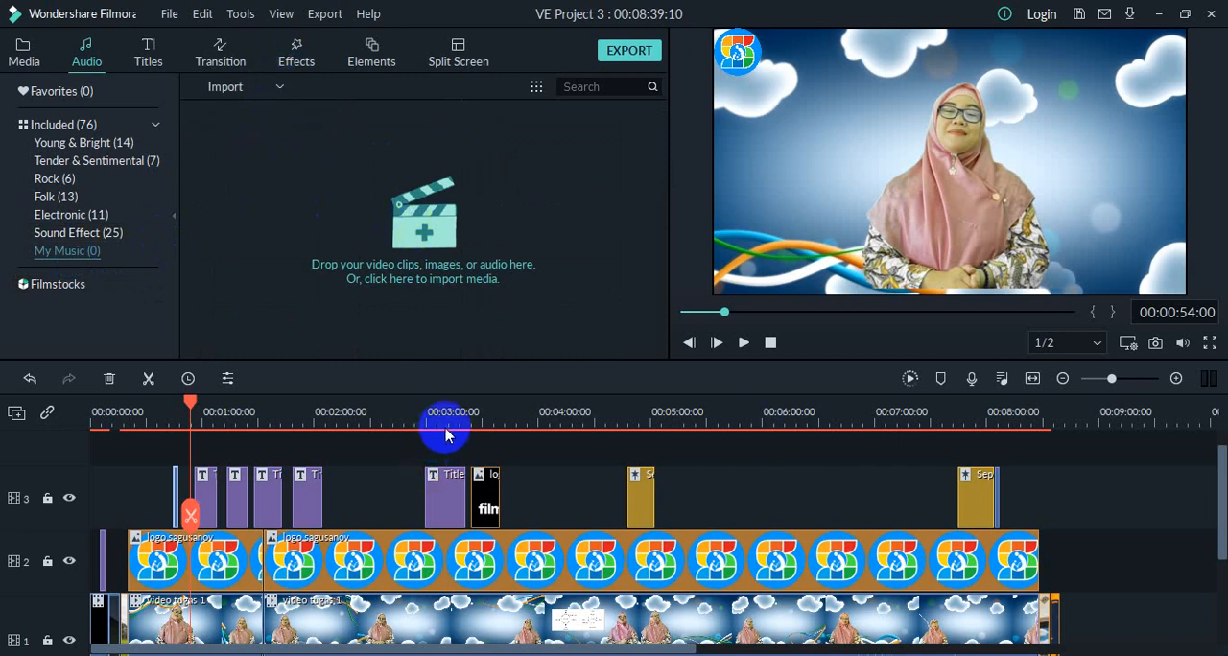
pyautogui.click(434, 257)
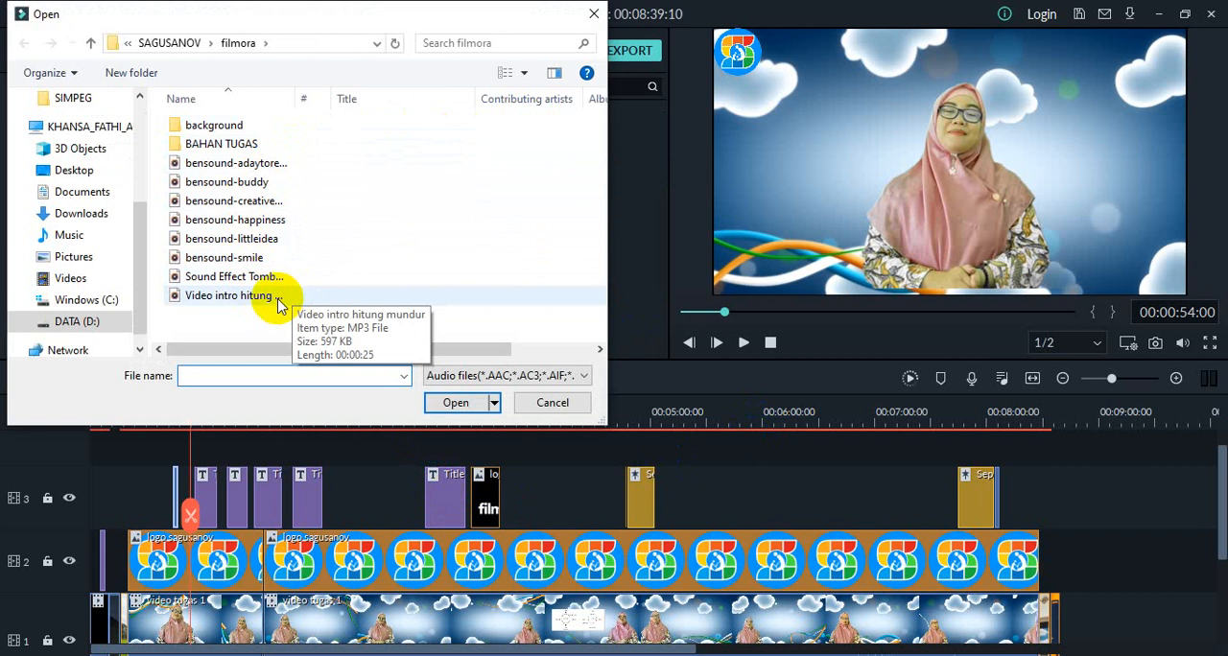
pyautogui.click(278, 299)
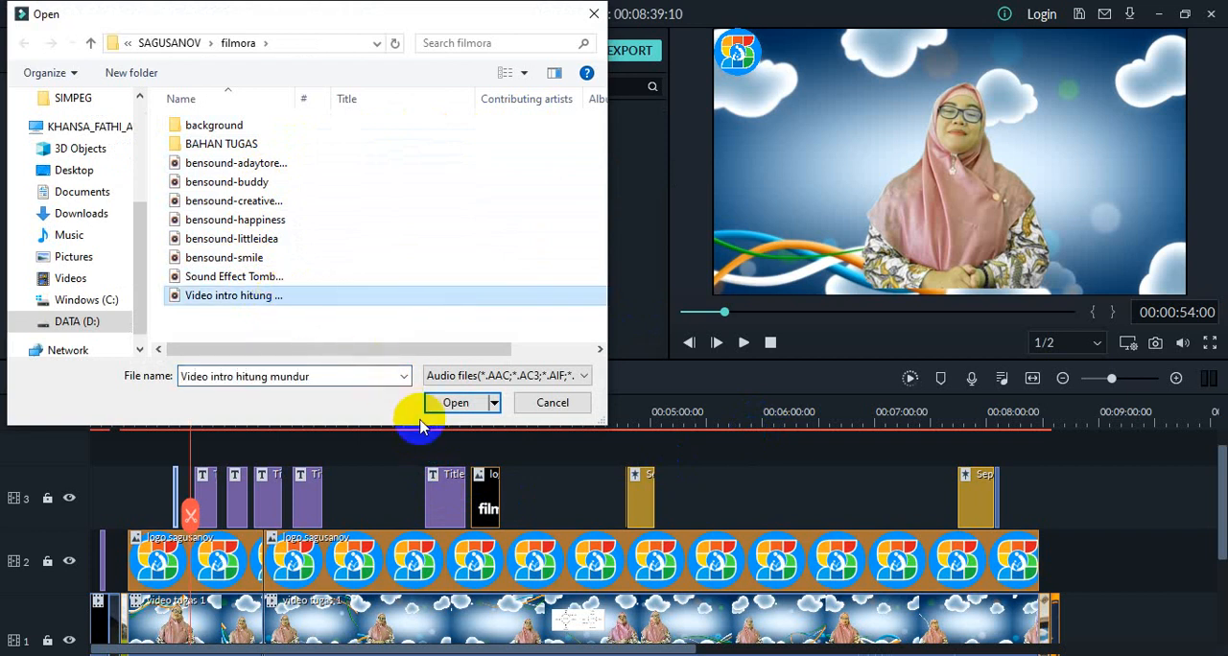
pyautogui.click(453, 403)
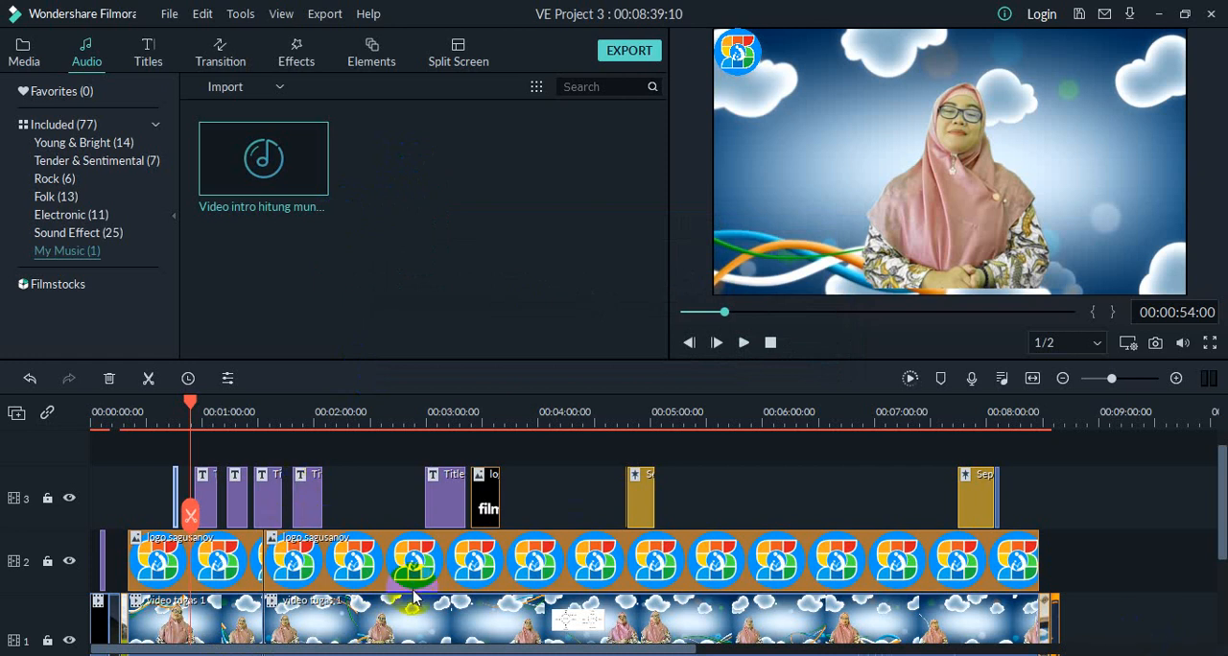
# Step: Insert the Video intro hitung mundur audio on audio track 1 after the intro clip and trim its start to line up with Countdown_5
pyautogui.scroll(-1, 413, 589)
pyautogui.scroll(-1, 618, 547)
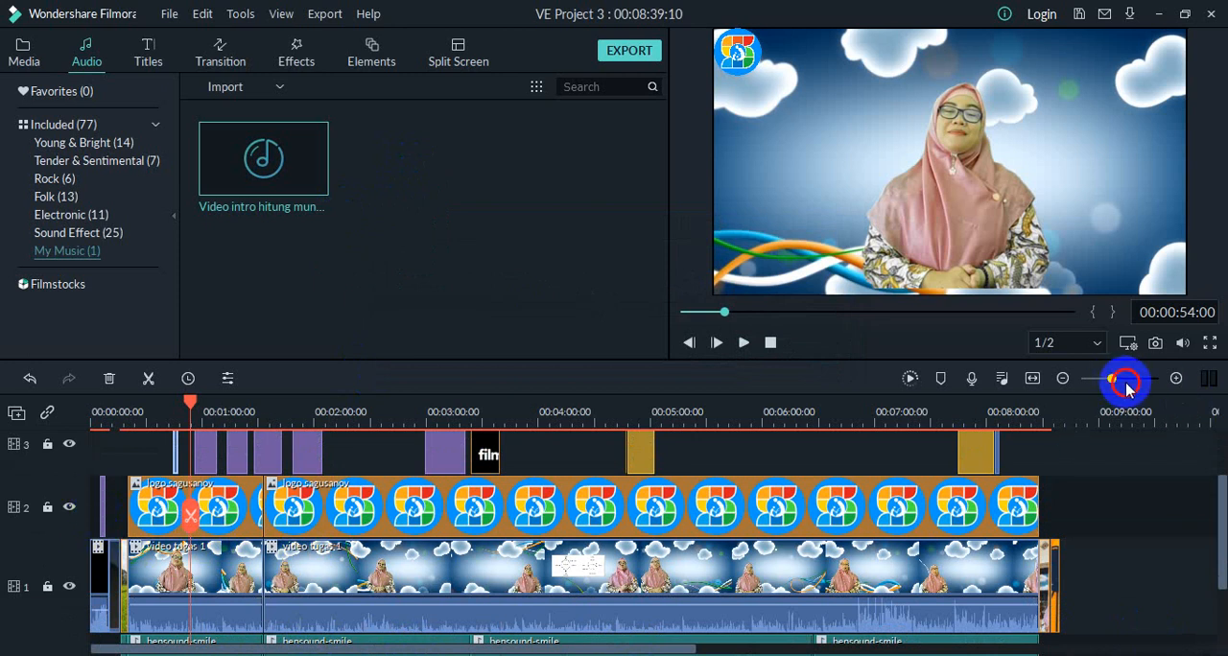
pyautogui.moveTo(1127, 387); pyautogui.dragTo(1120, 386)
pyautogui.click(1127, 387)
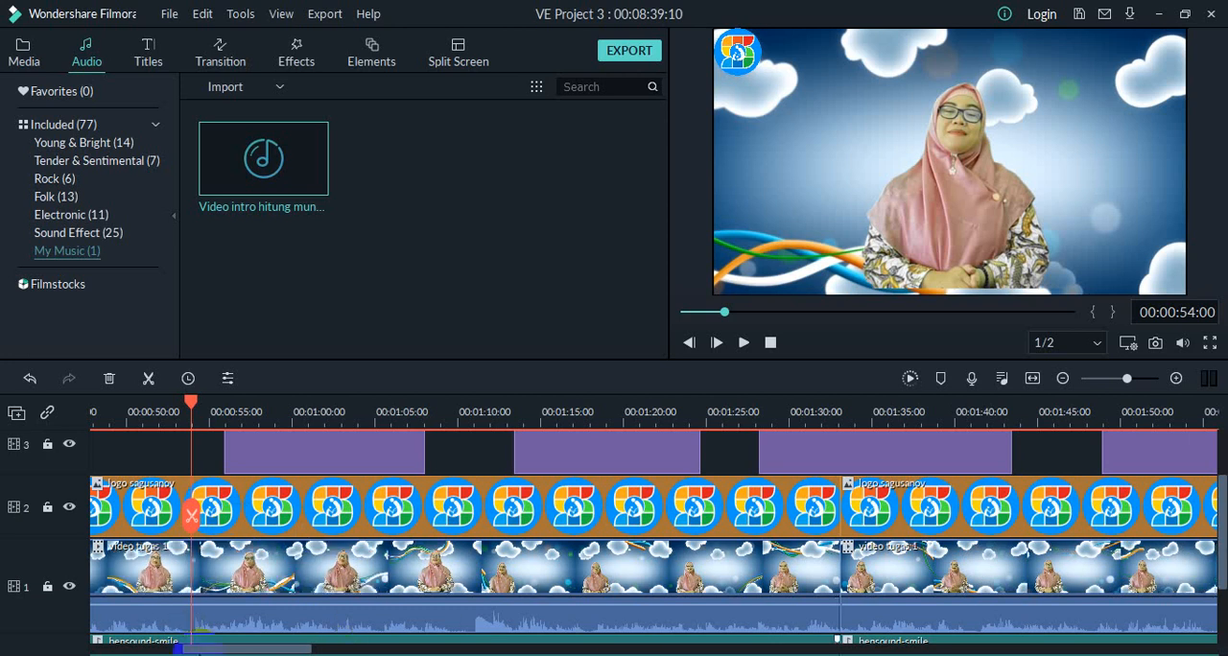
pyautogui.moveTo(208, 650); pyautogui.dragTo(115, 649)
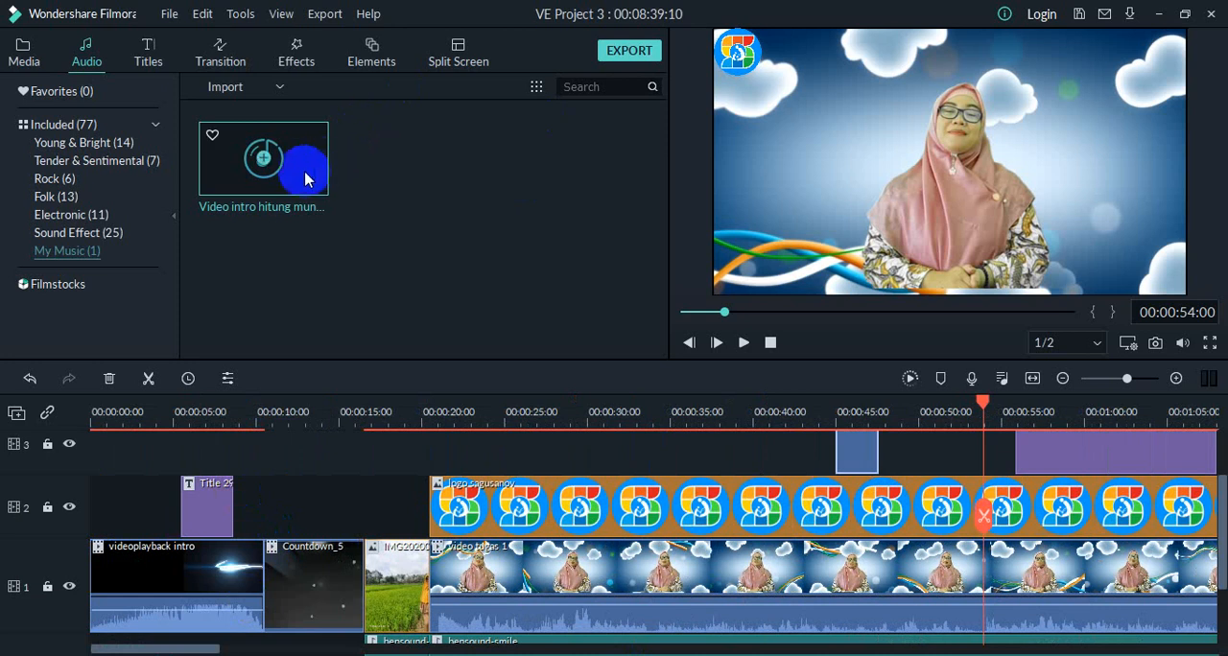
pyautogui.moveTo(269, 173); pyautogui.dragTo(273, 573)
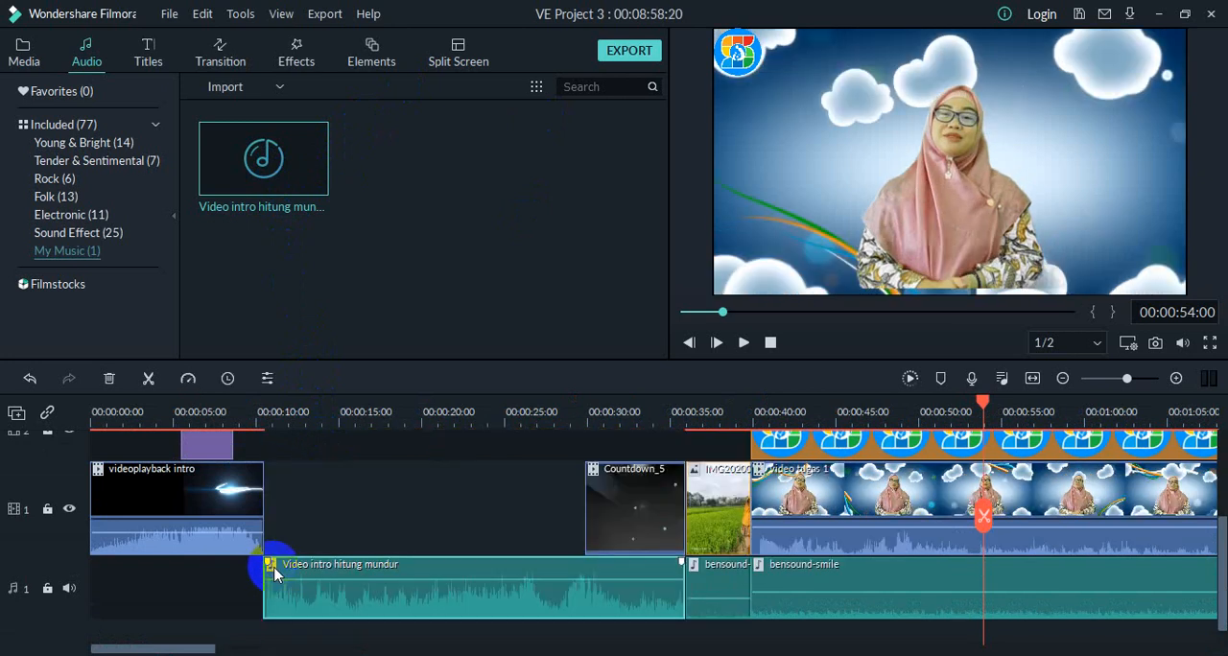
pyautogui.click(227, 530)
pyautogui.moveTo(685, 590)
pyautogui.mouseDown()
pyautogui.moveTo(467, 582)
pyautogui.moveTo(343, 592)
pyautogui.moveTo(685, 585)
pyautogui.mouseUp()
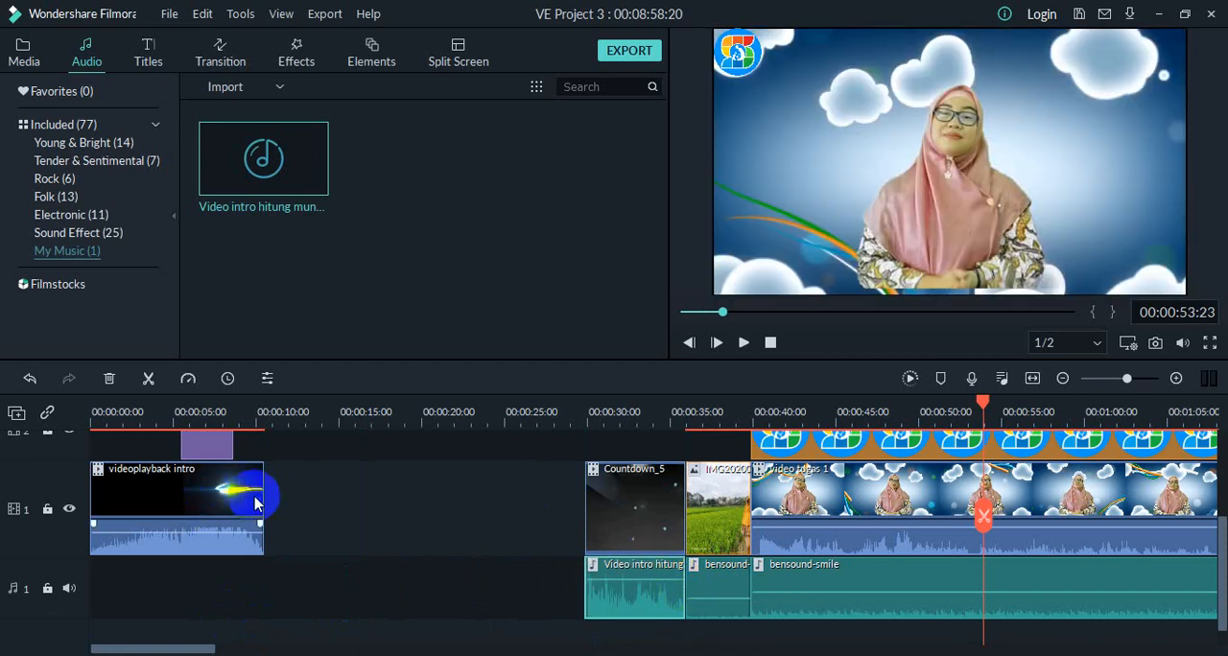
pyautogui.rightClick(368, 502)
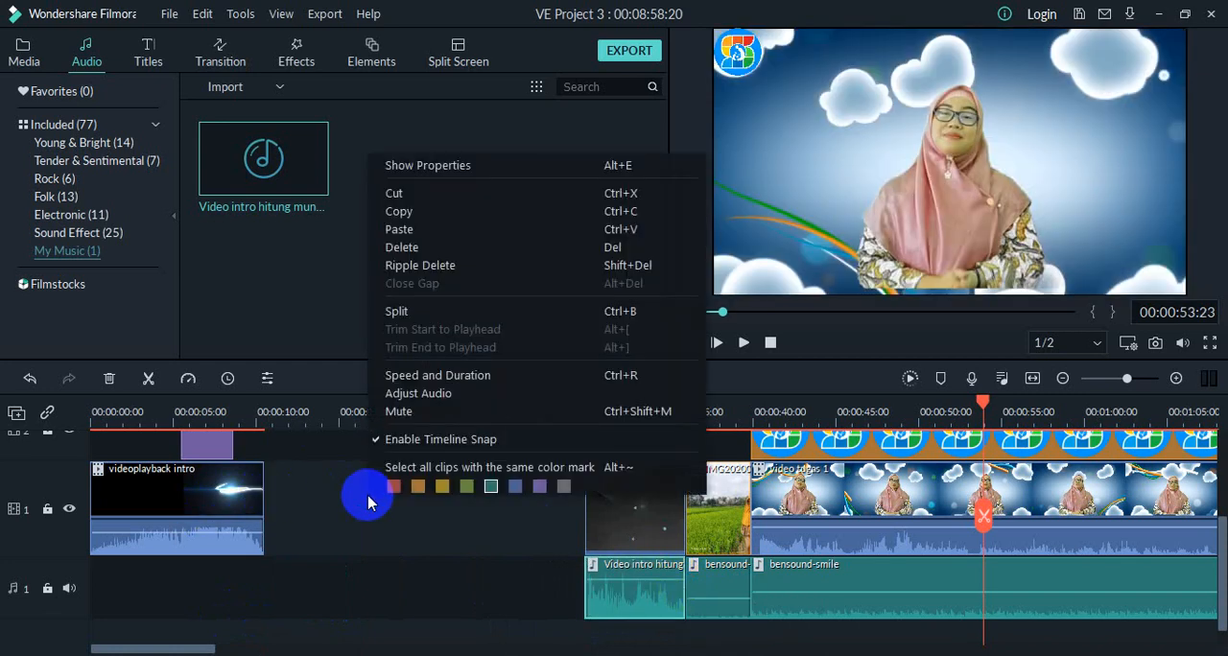
pyautogui.click(443, 268)
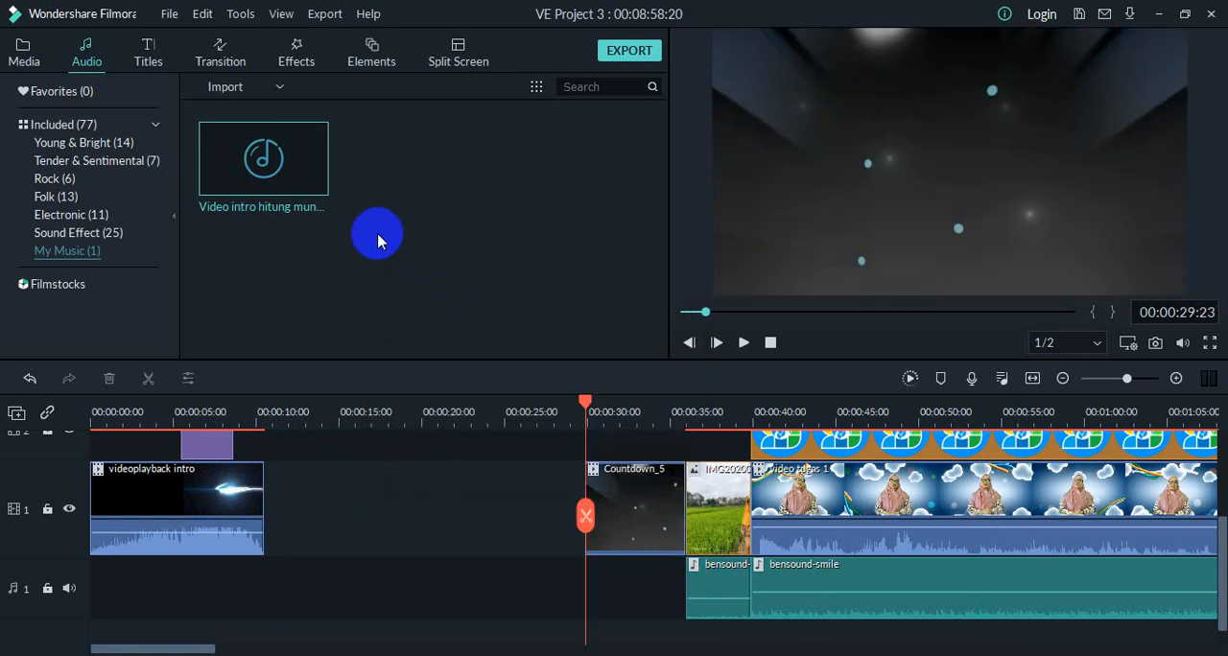
pyautogui.hotkey('ctrl', 'z')
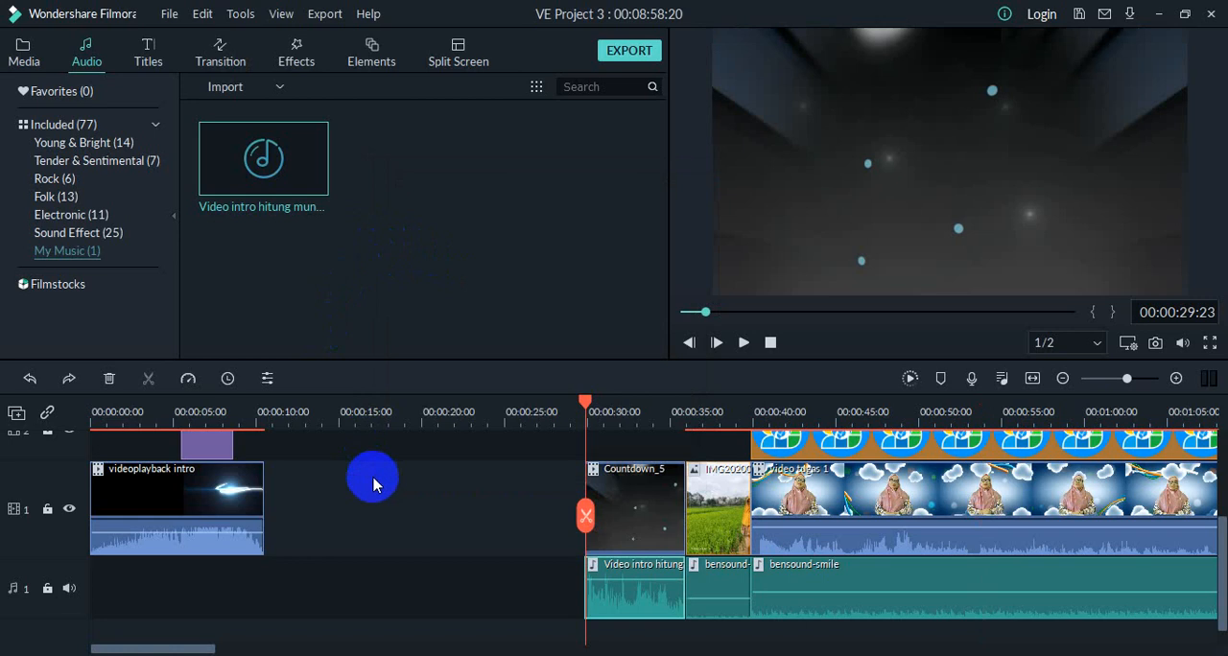
# Step: Ripple delete the empty gap on video track 1 between the videoplayback intro and Countdown_5 clips
pyautogui.click(347, 523)
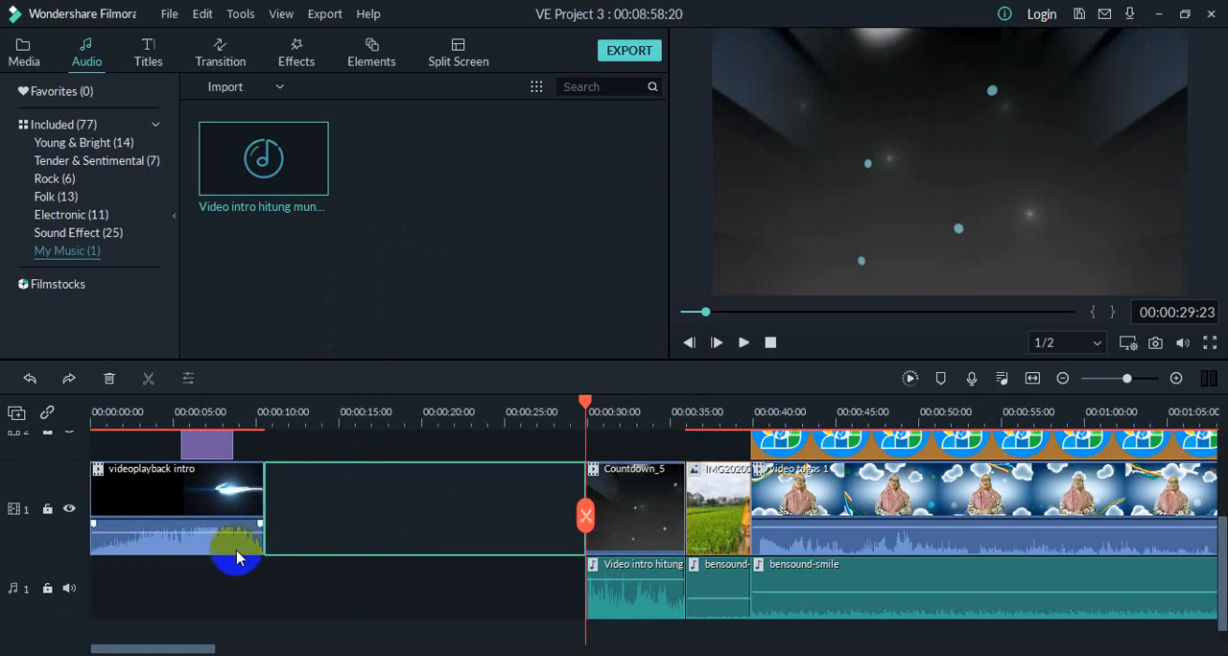
pyautogui.click(250, 579)
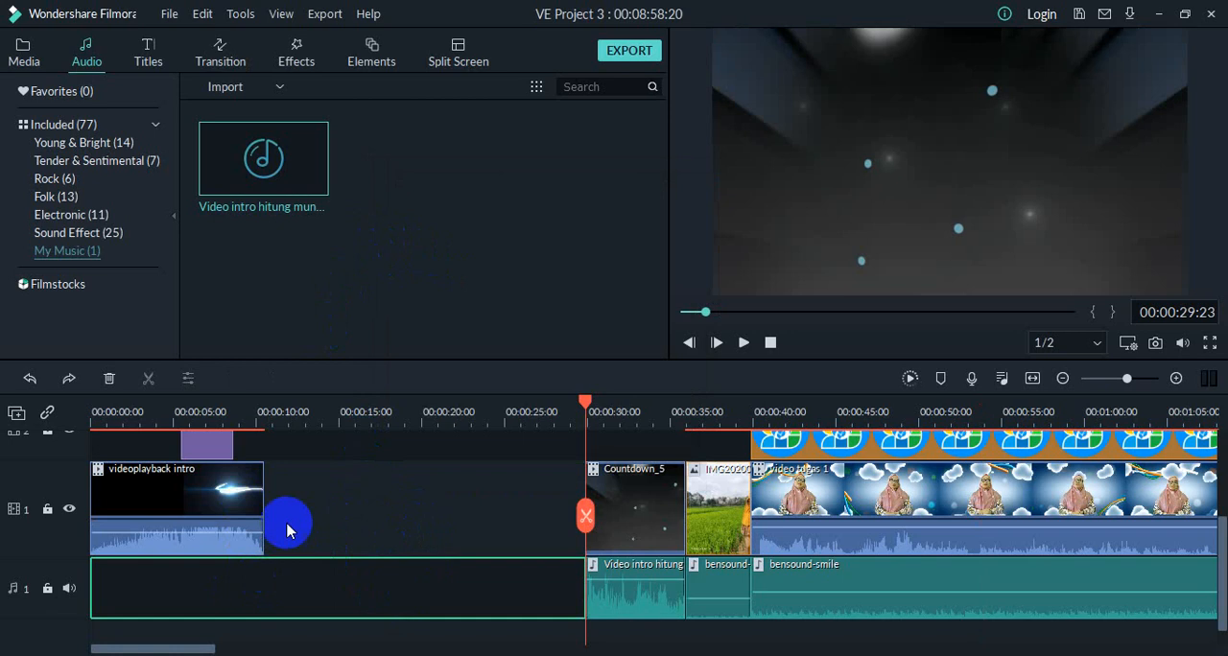
pyautogui.click(259, 497)
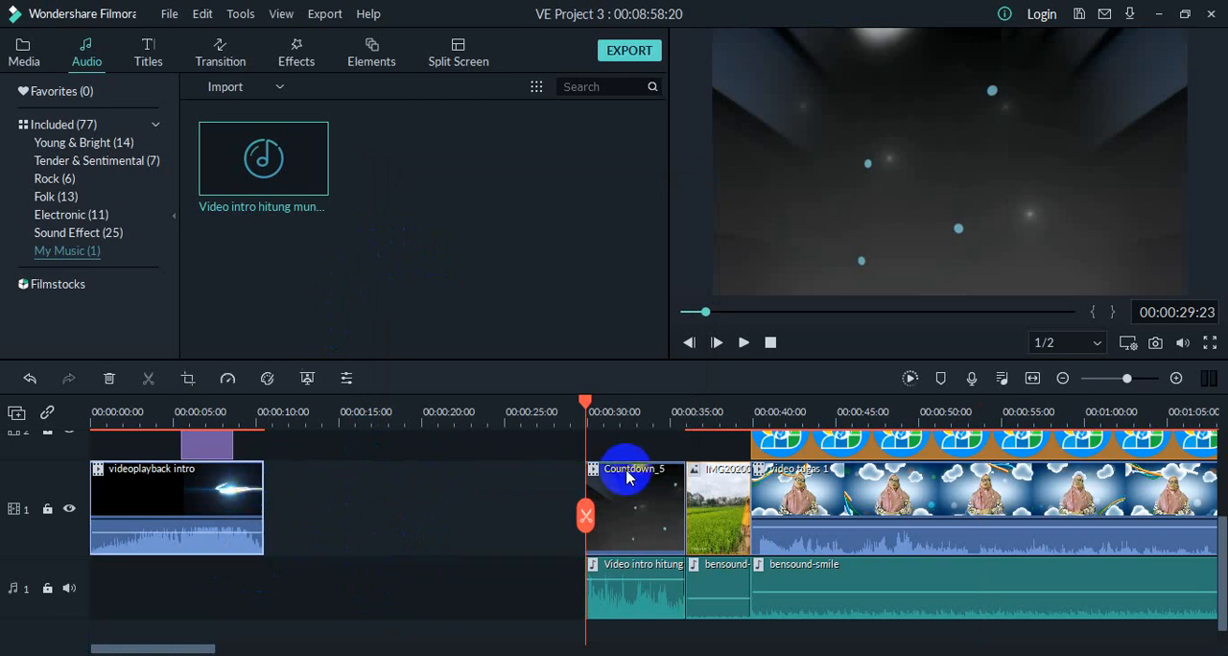
pyautogui.click(599, 492)
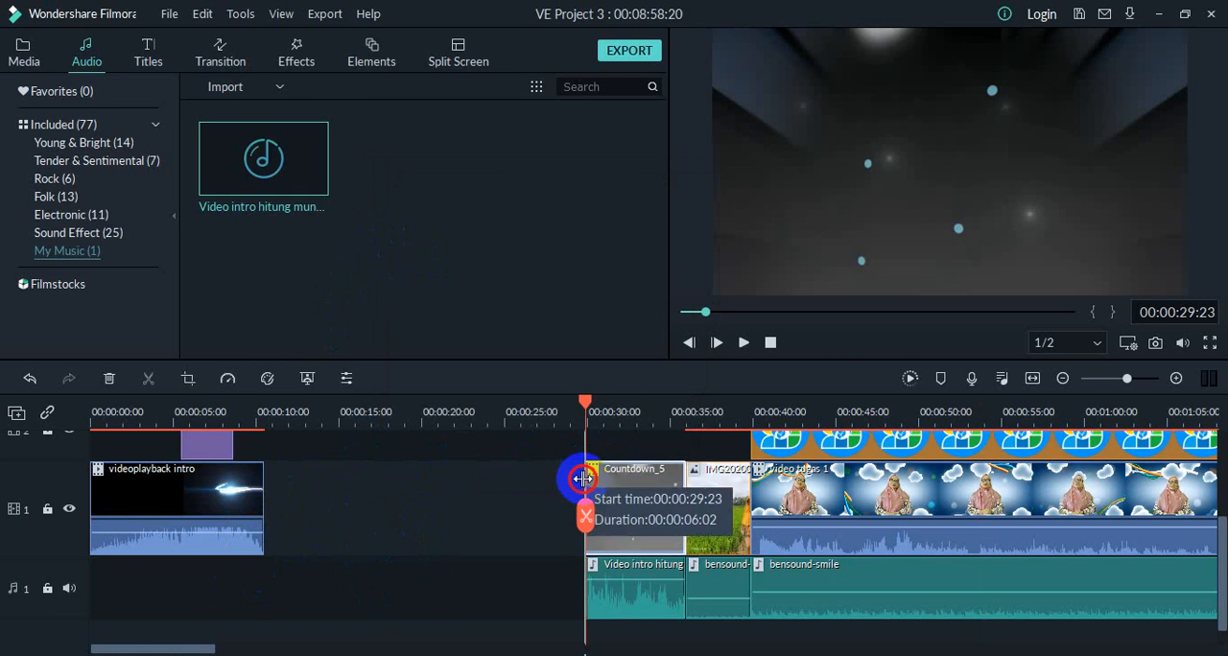
pyautogui.moveTo(617, 496)
pyautogui.mouseDown()
pyautogui.moveTo(461, 507)
pyautogui.moveTo(612, 501)
pyautogui.mouseUp()
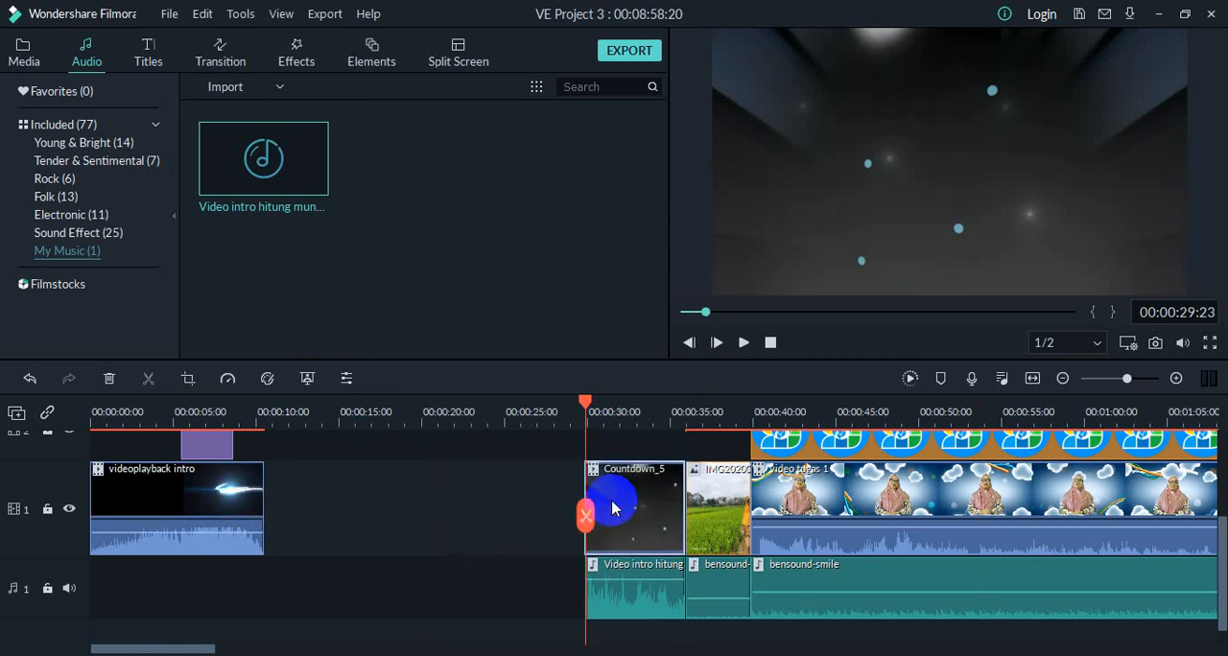
pyautogui.rightClick(438, 488)
pyautogui.click(404, 511)
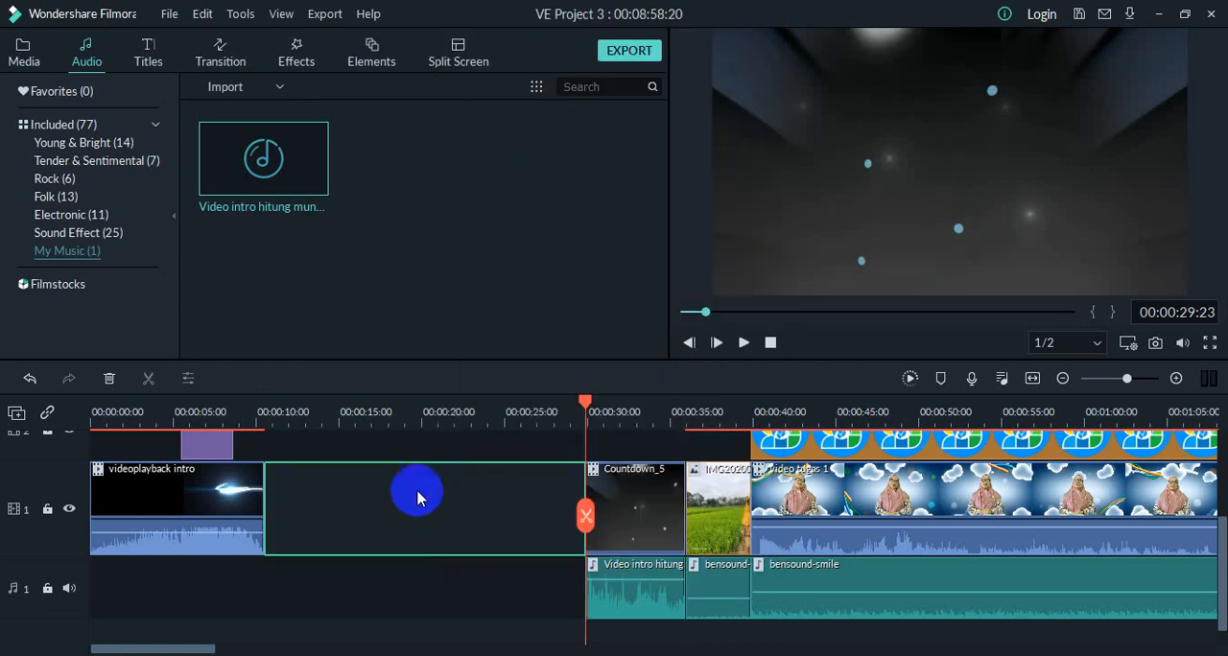
pyautogui.rightClick(419, 497)
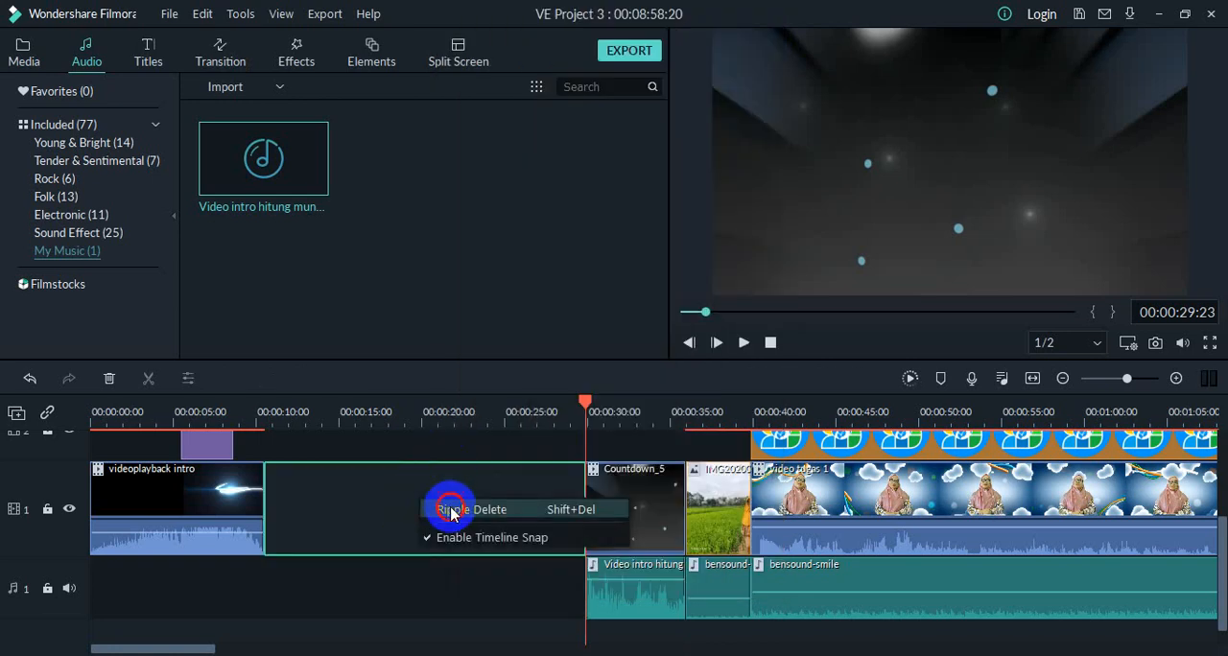
pyautogui.click(470, 510)
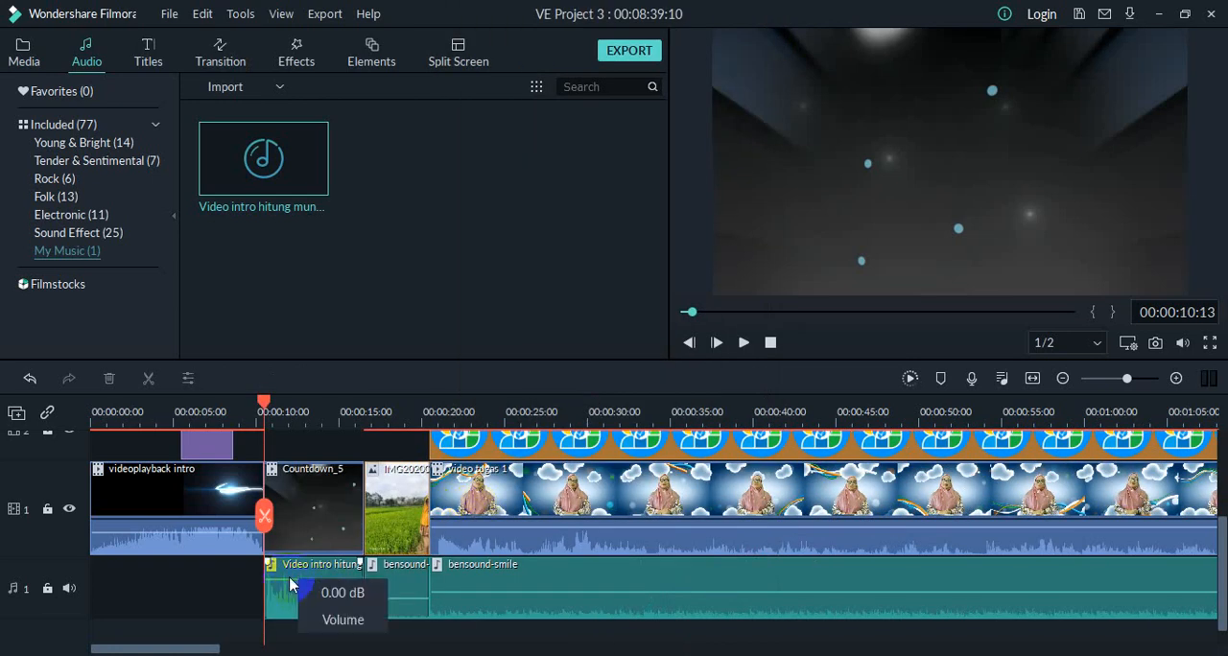
# Step: Set the volume of the Video intro hitung mundur clip to 5.25 dB and play the countdown section back
pyautogui.moveTo(290, 580); pyautogui.dragTo(288, 577)
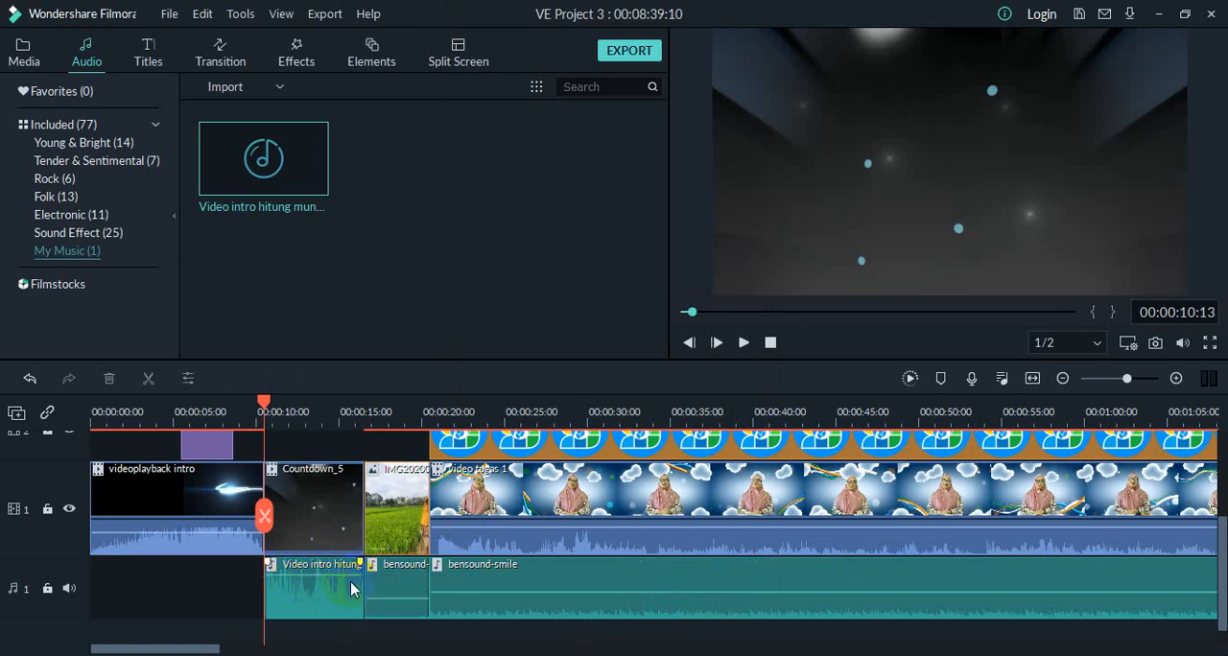
pyautogui.moveTo(352, 577); pyautogui.dragTo(402, 592)
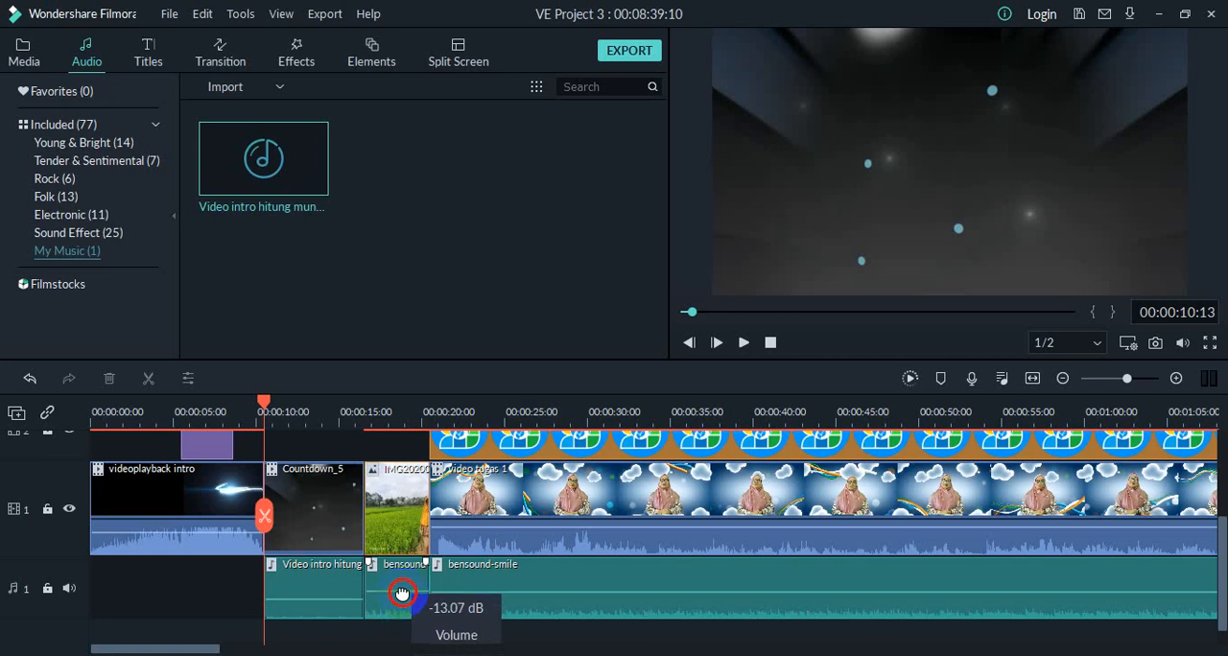
pyautogui.click(327, 600)
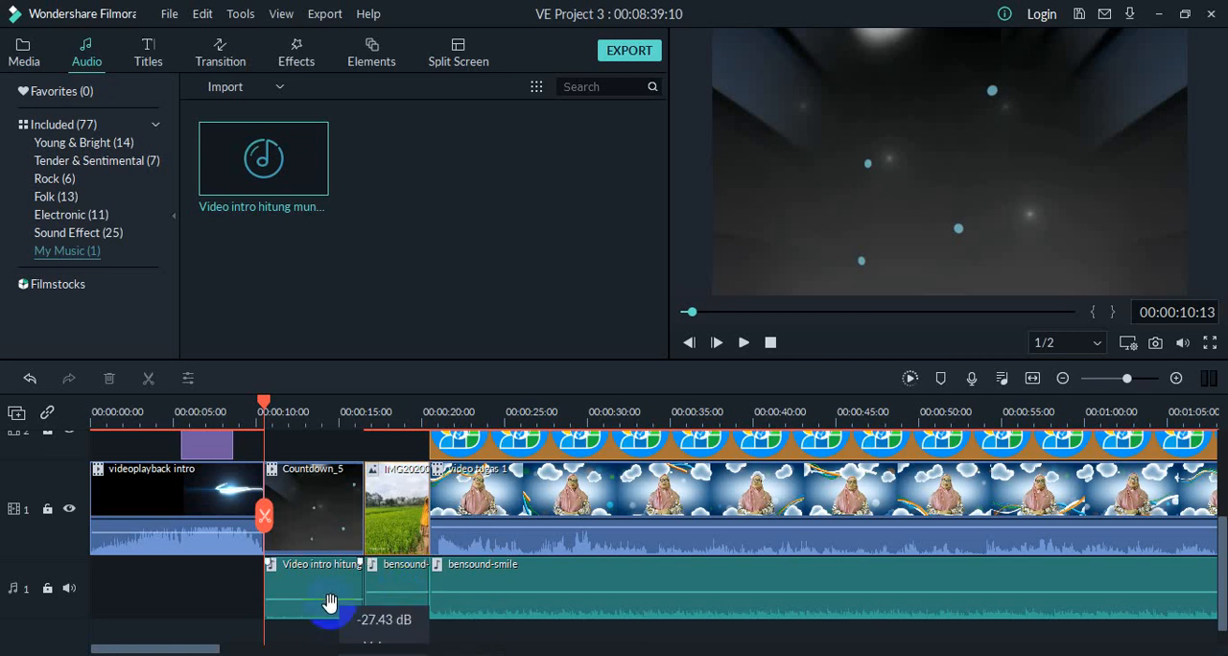
pyautogui.moveTo(329, 603); pyautogui.dragTo(337, 575)
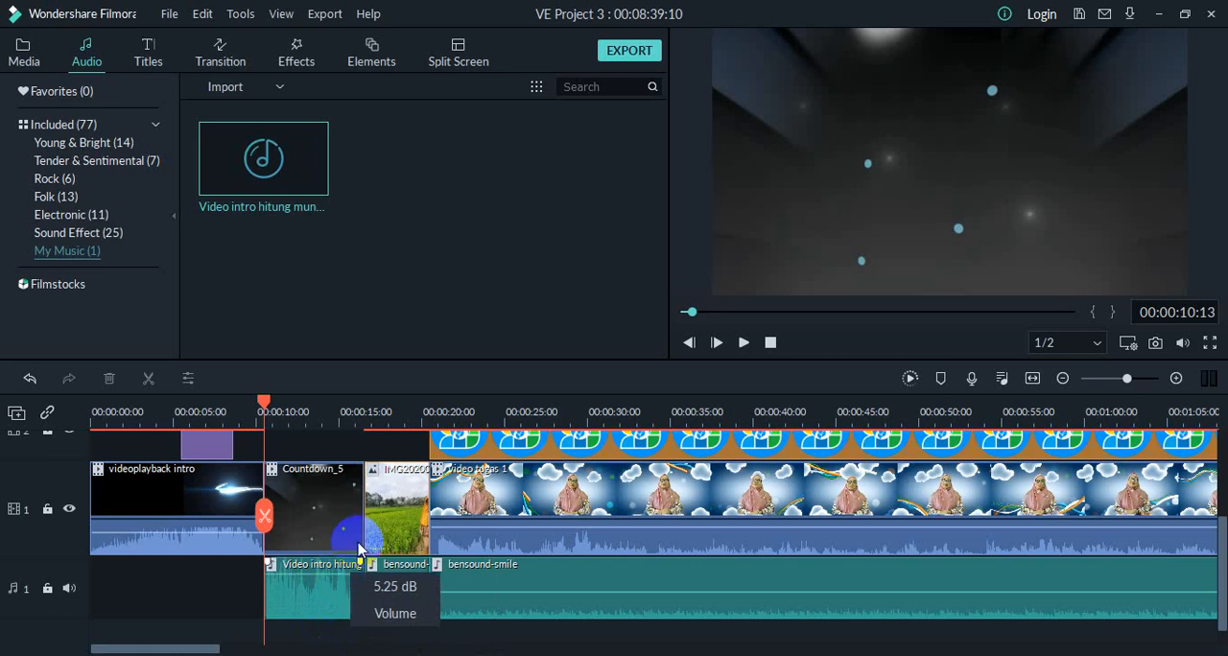
pyautogui.click(737, 344)
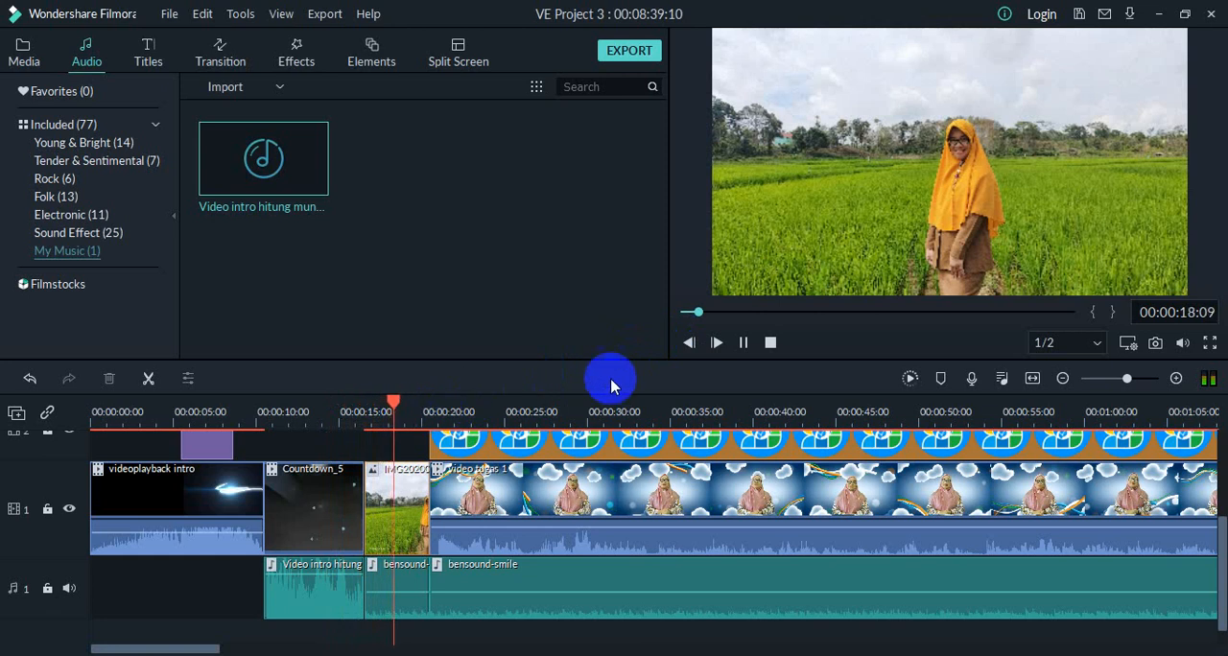
pyautogui.click(739, 347)
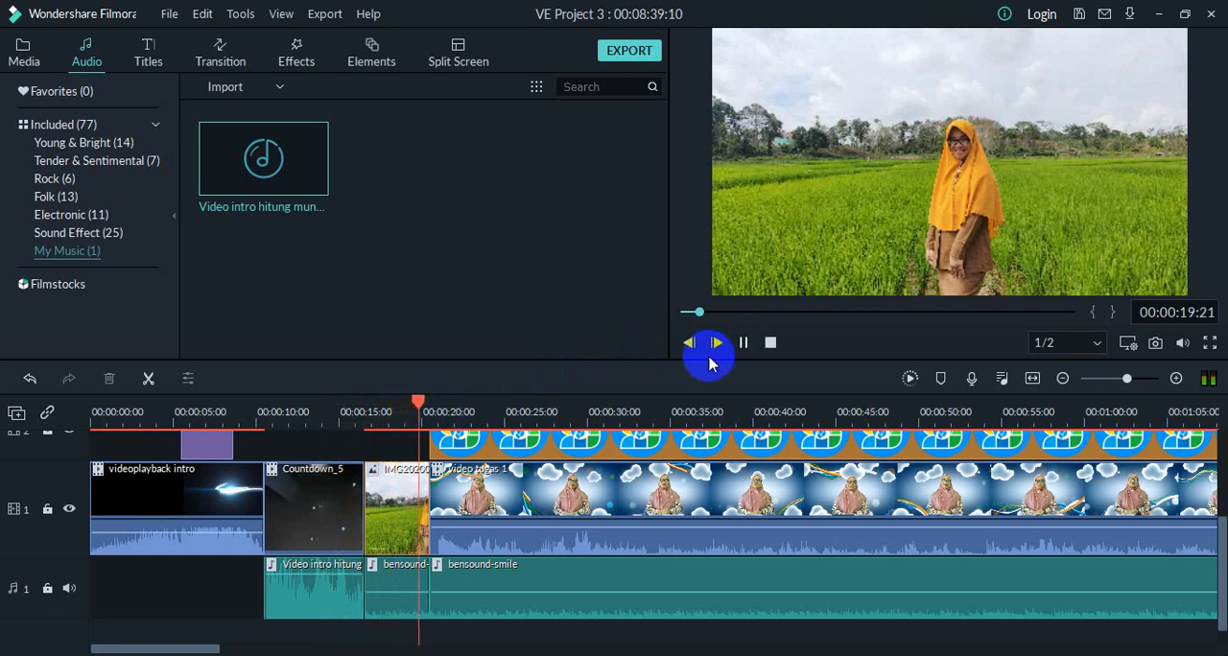
# Step: Shorten the ends of Countdown_5 and its countdown audio by about one second so they match, and play the section back
pyautogui.moveTo(417, 401); pyautogui.dragTo(268, 444)
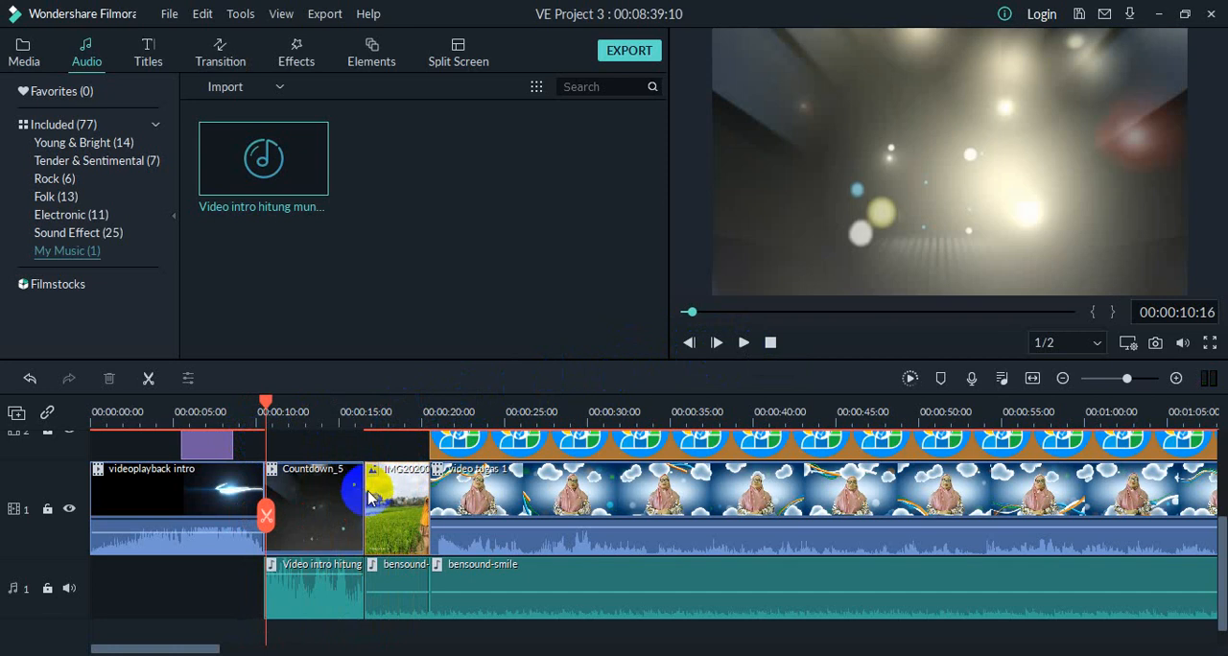
pyautogui.click(355, 498)
pyautogui.moveTo(363, 498); pyautogui.dragTo(350, 543)
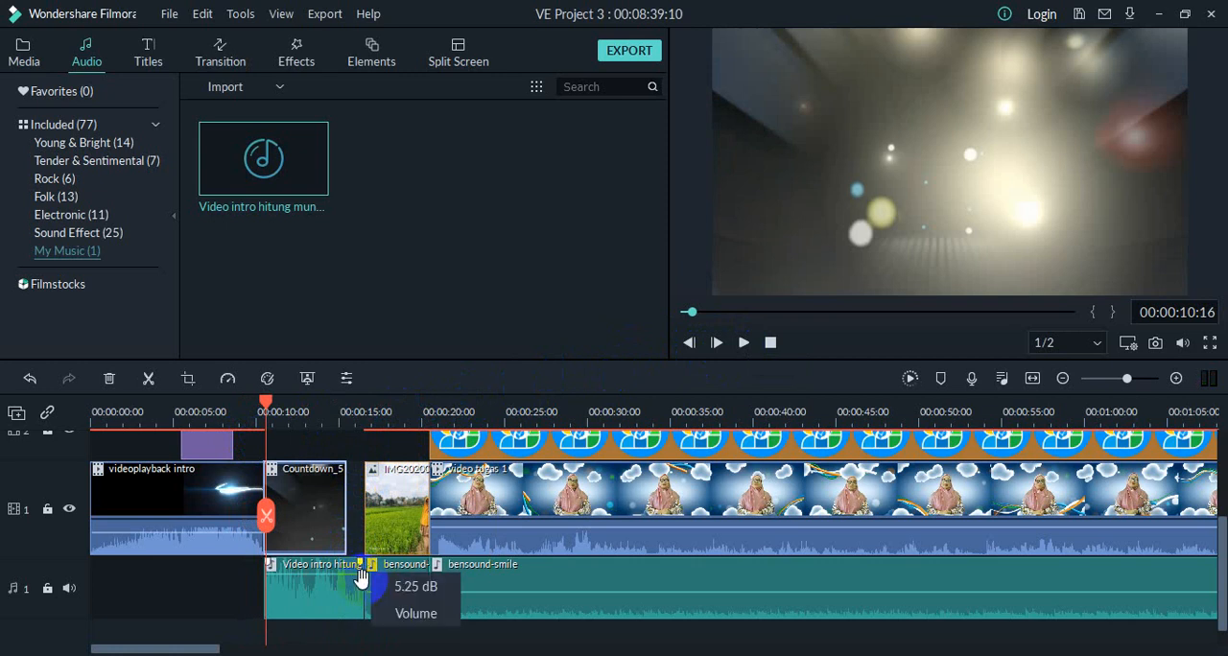
pyautogui.moveTo(361, 576); pyautogui.dragTo(348, 598)
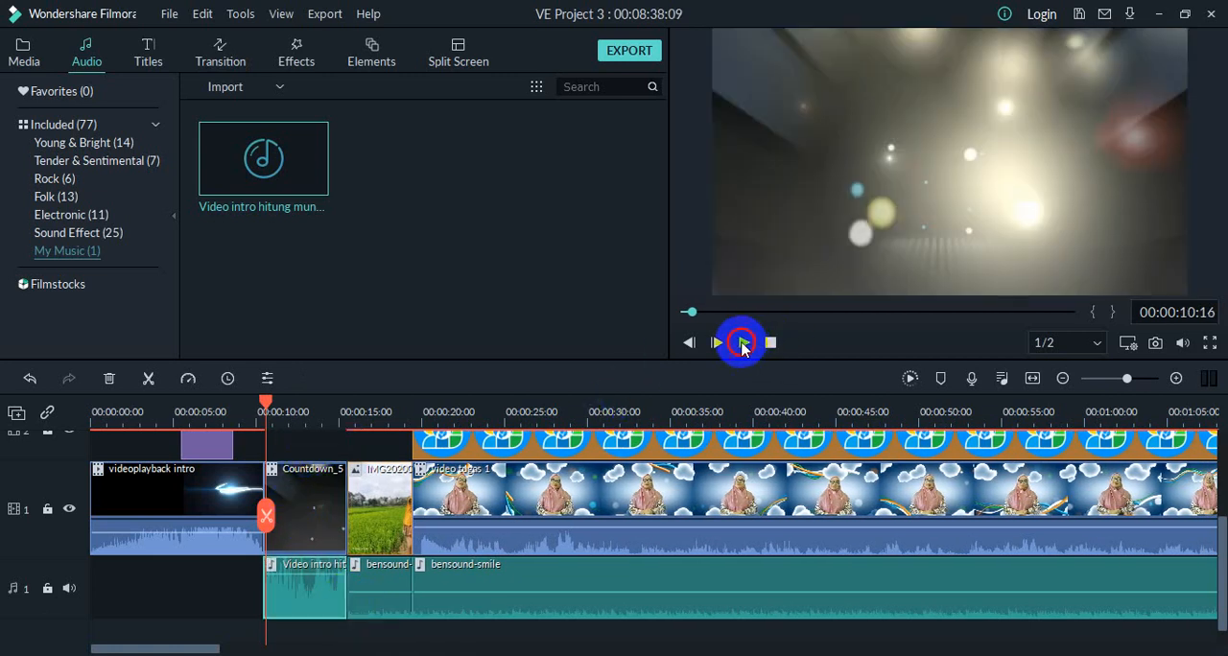
pyautogui.click(741, 343)
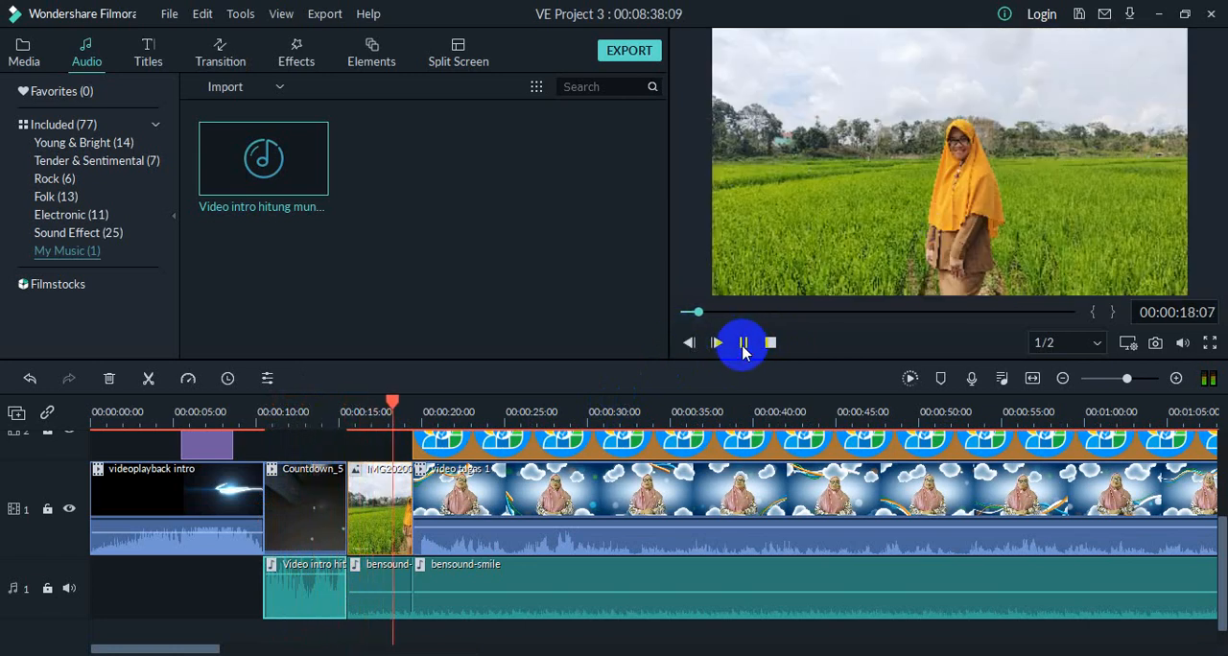
pyautogui.click(744, 353)
# Step: Shorten the countdown audio so it ends about midway under Countdown_5, and play the section back from the start of the countdown
pyautogui.moveTo(329, 587); pyautogui.dragTo(329, 573)
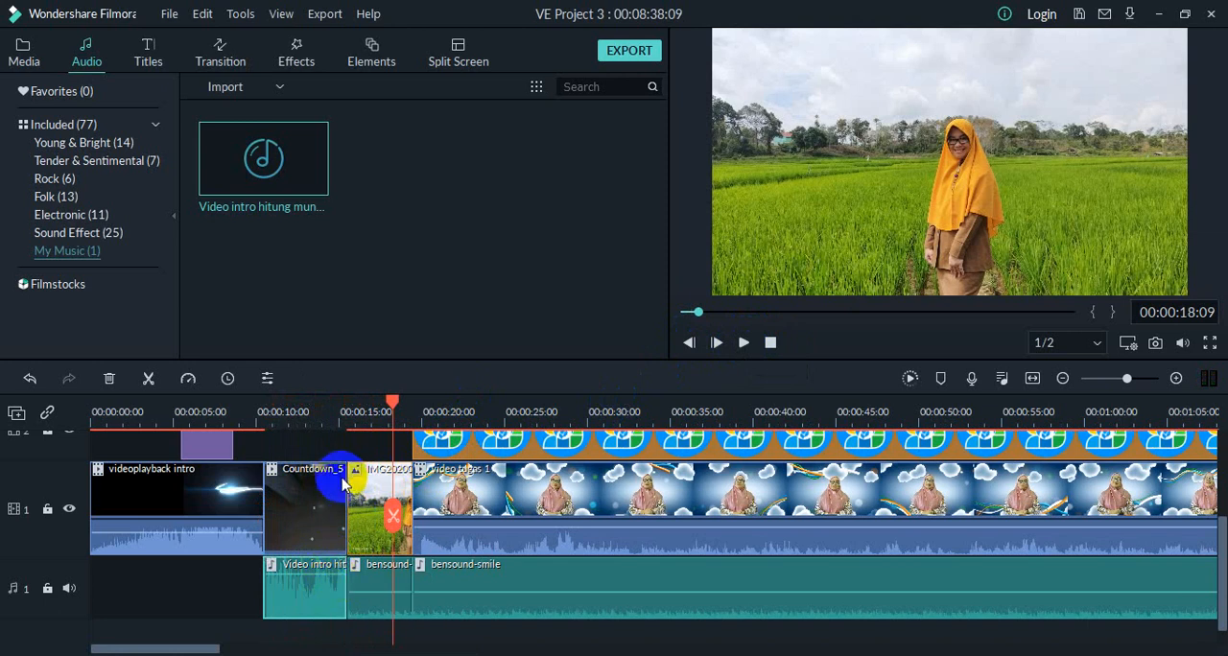
pyautogui.click(320, 493)
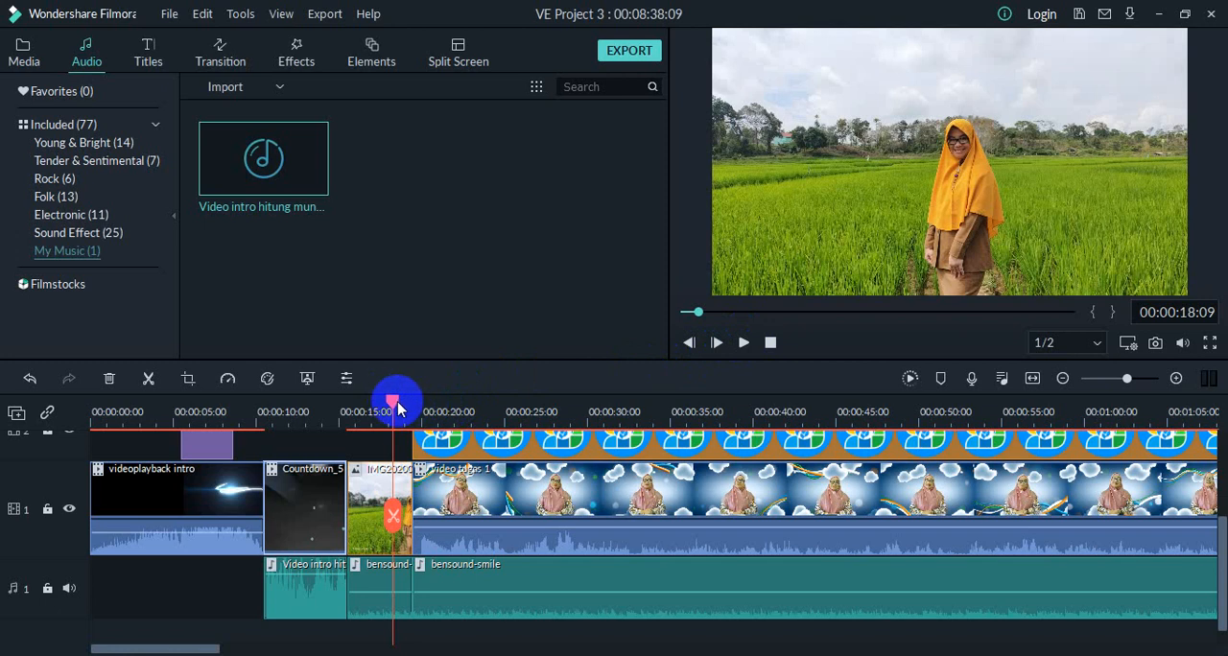
pyautogui.moveTo(392, 403); pyautogui.dragTo(265, 434)
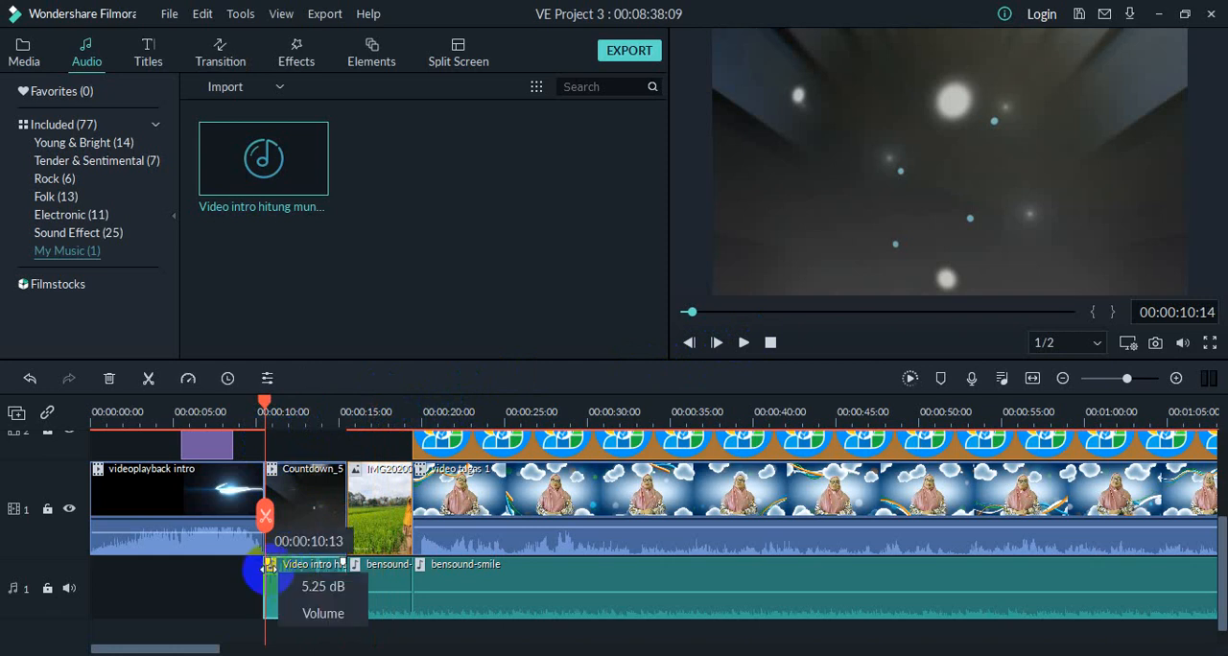
pyautogui.moveTo(292, 586)
pyautogui.mouseDown()
pyautogui.moveTo(223, 579)
pyautogui.moveTo(305, 583)
pyautogui.mouseUp()
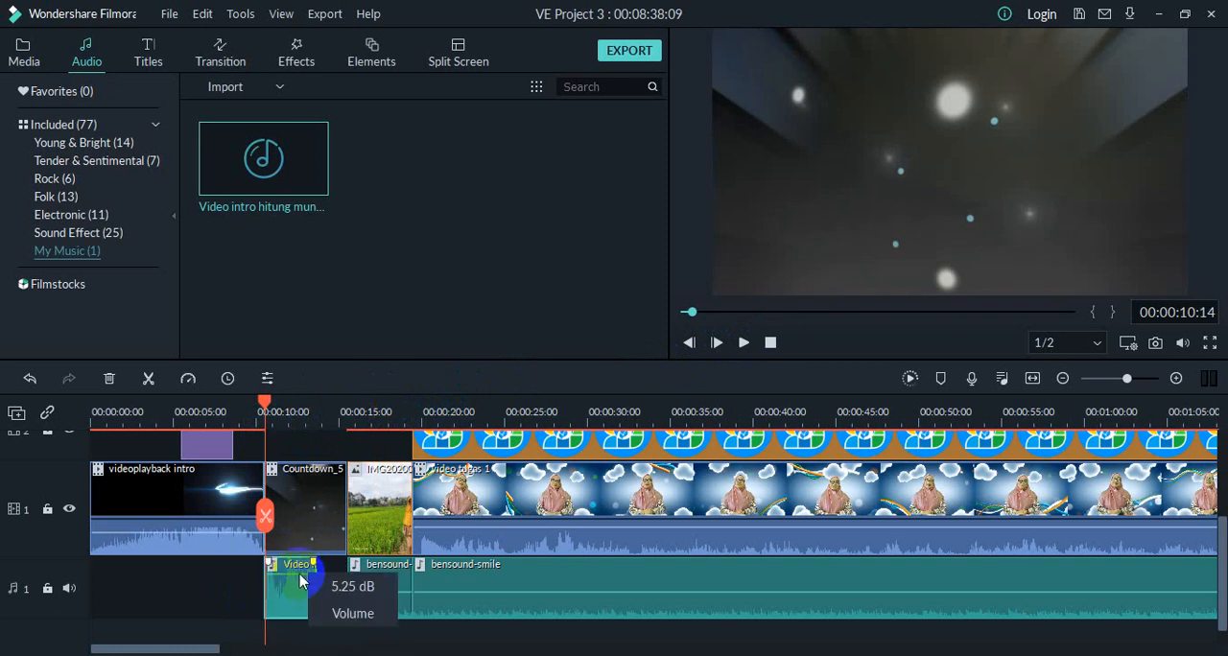
pyautogui.click(746, 342)
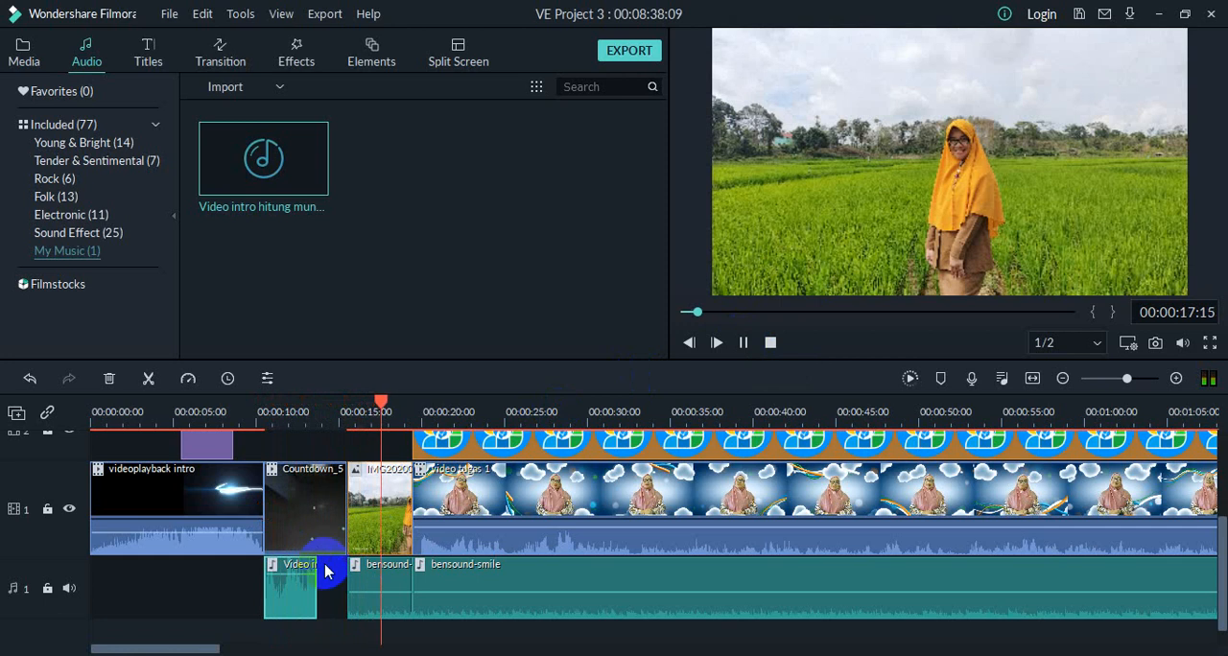
pyautogui.moveTo(309, 585)
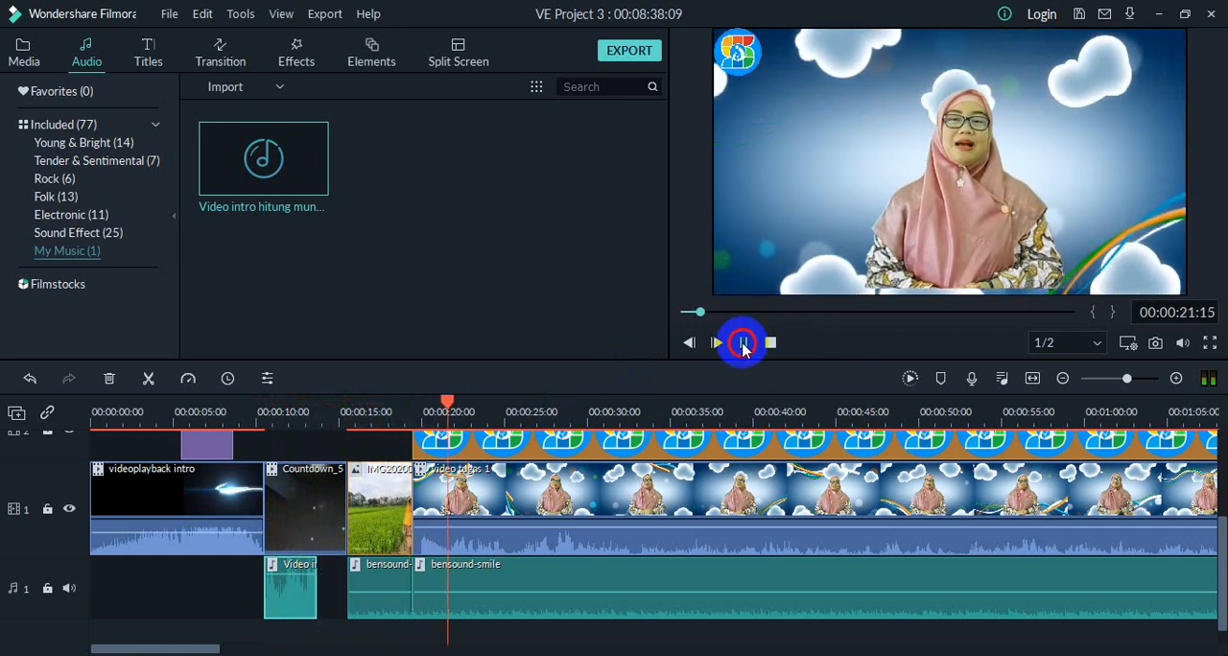
pyautogui.click(743, 343)
# Step: Return the playhead to the start of Countdown_5 and extend the countdown audio to the end of that clip
pyautogui.moveTo(454, 408); pyautogui.dragTo(263, 457)
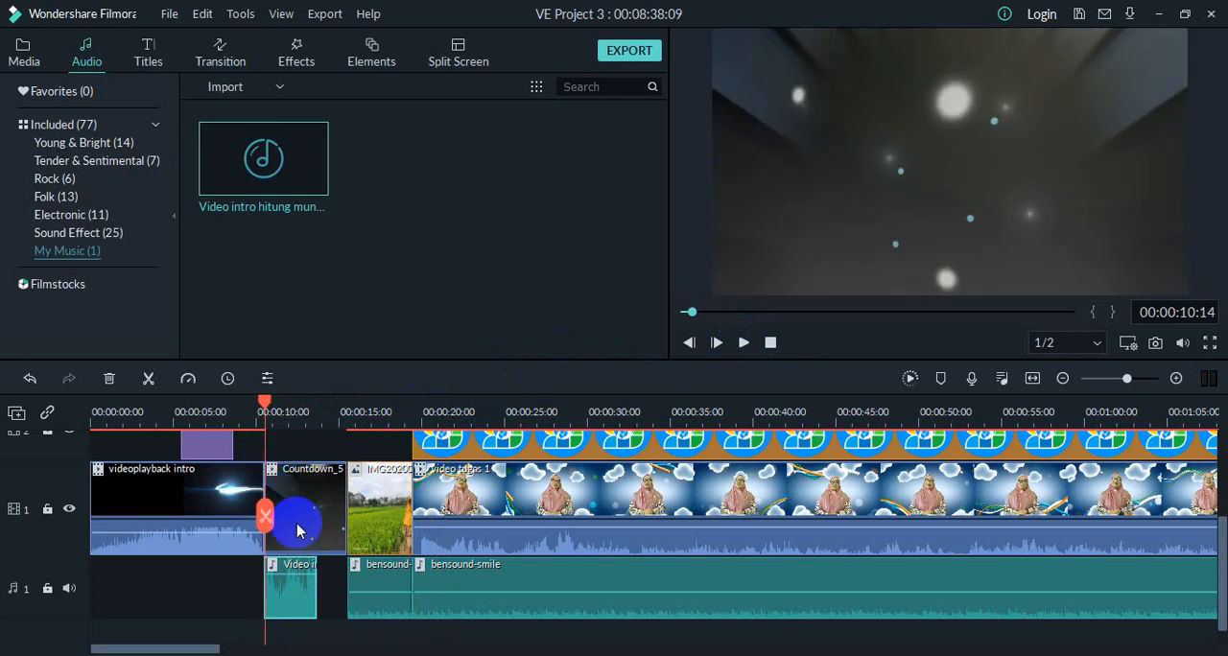
pyautogui.click(288, 614)
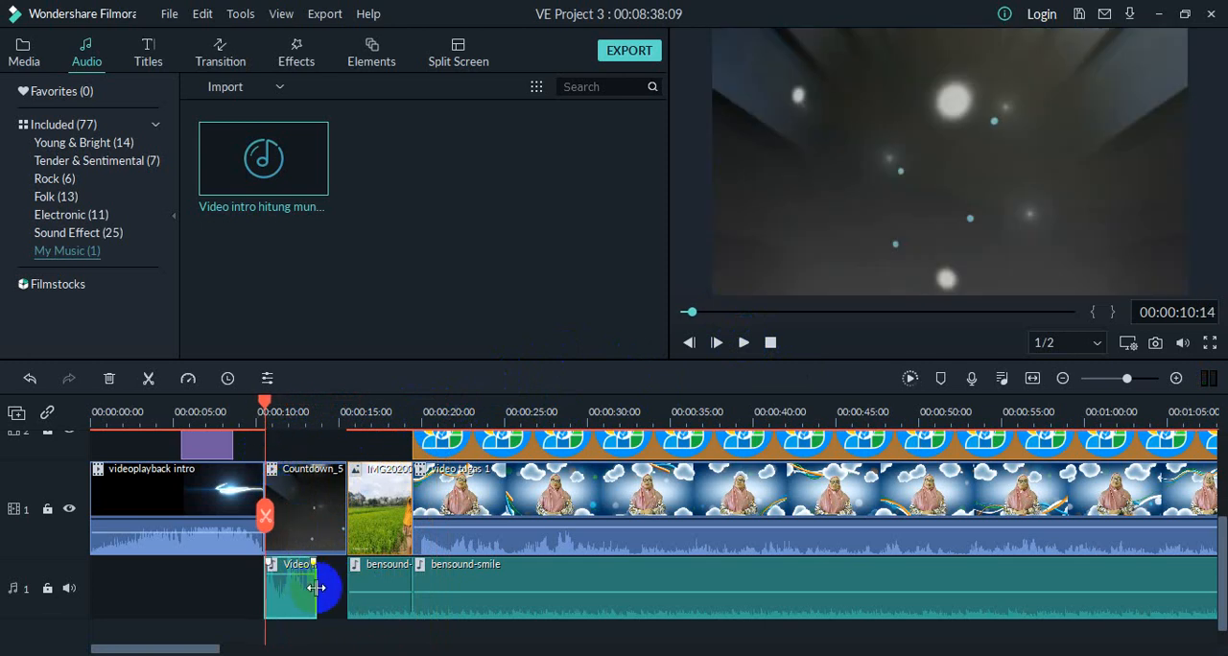
pyautogui.moveTo(317, 588)
pyautogui.mouseDown()
pyautogui.moveTo(352, 589)
pyautogui.moveTo(340, 587)
pyautogui.mouseUp()
pyautogui.moveTo(343, 587); pyautogui.dragTo(342, 586)
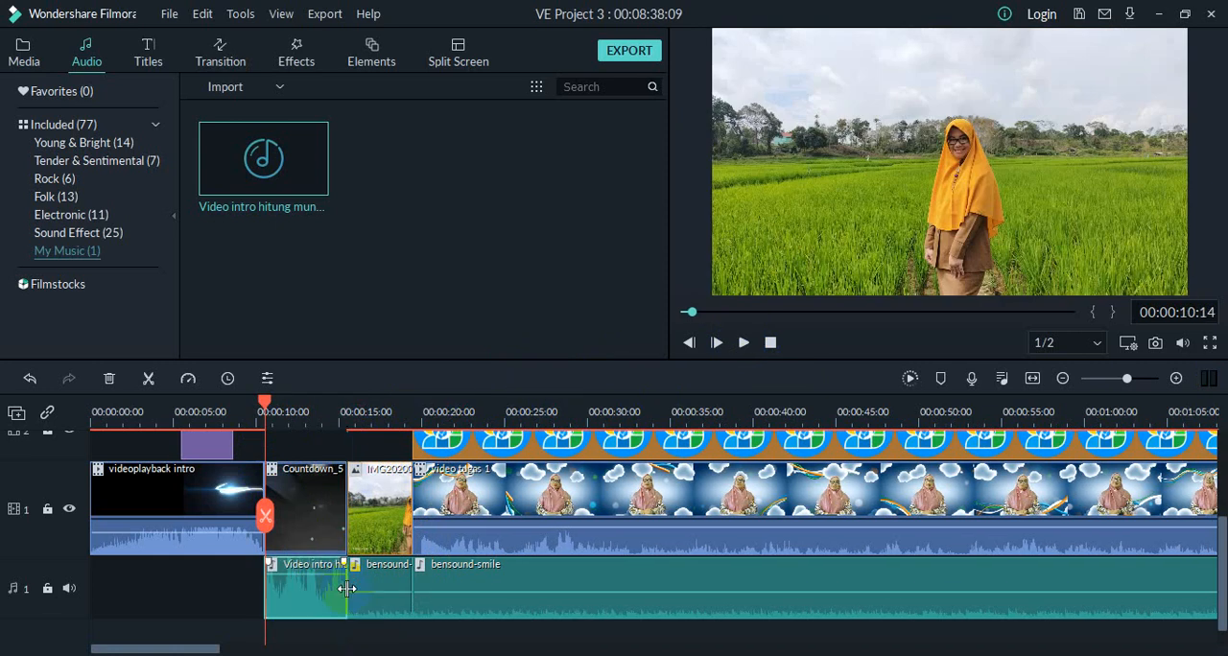
# Step: Play the countdown section back, and extend the ends of Countdown_5 and its countdown audio by about two seconds so they match
pyautogui.click(745, 343)
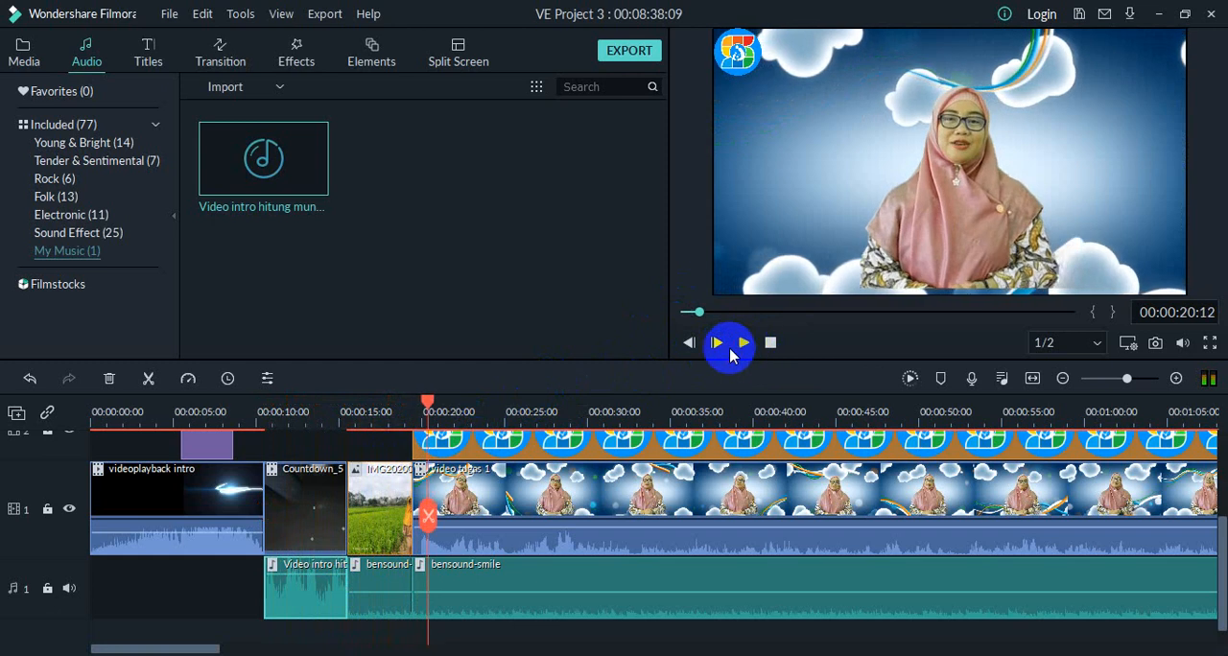
pyautogui.click(343, 485)
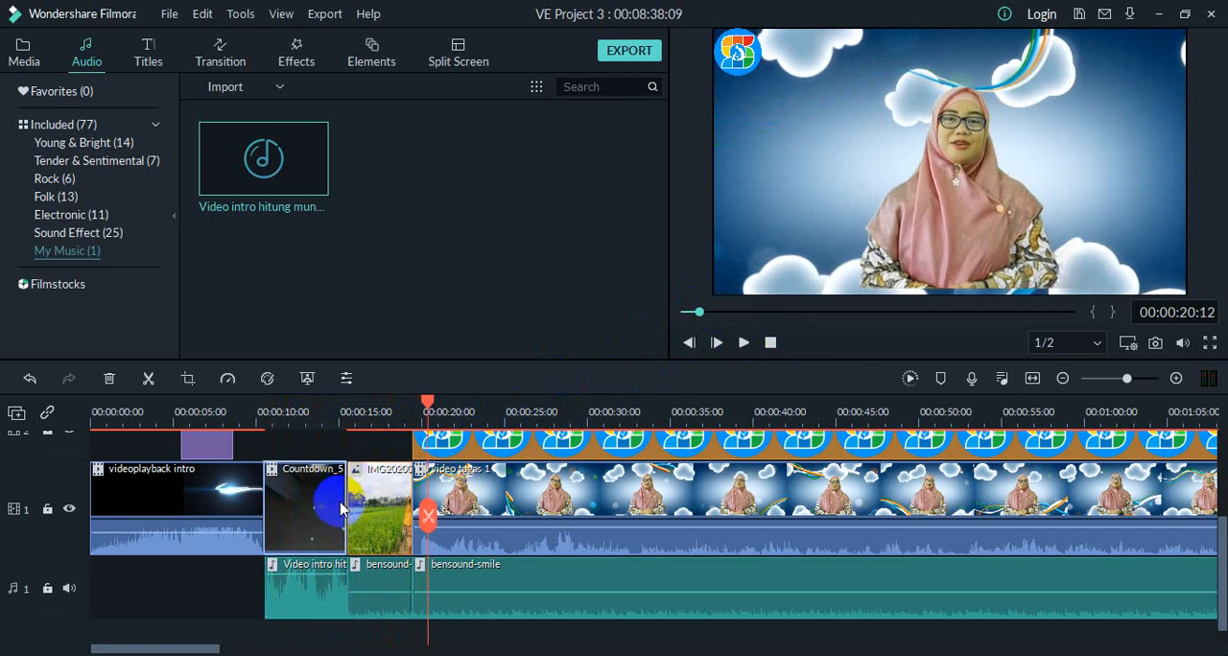
pyautogui.moveTo(349, 510); pyautogui.dragTo(374, 486)
pyautogui.moveTo(346, 563); pyautogui.dragTo(377, 579)
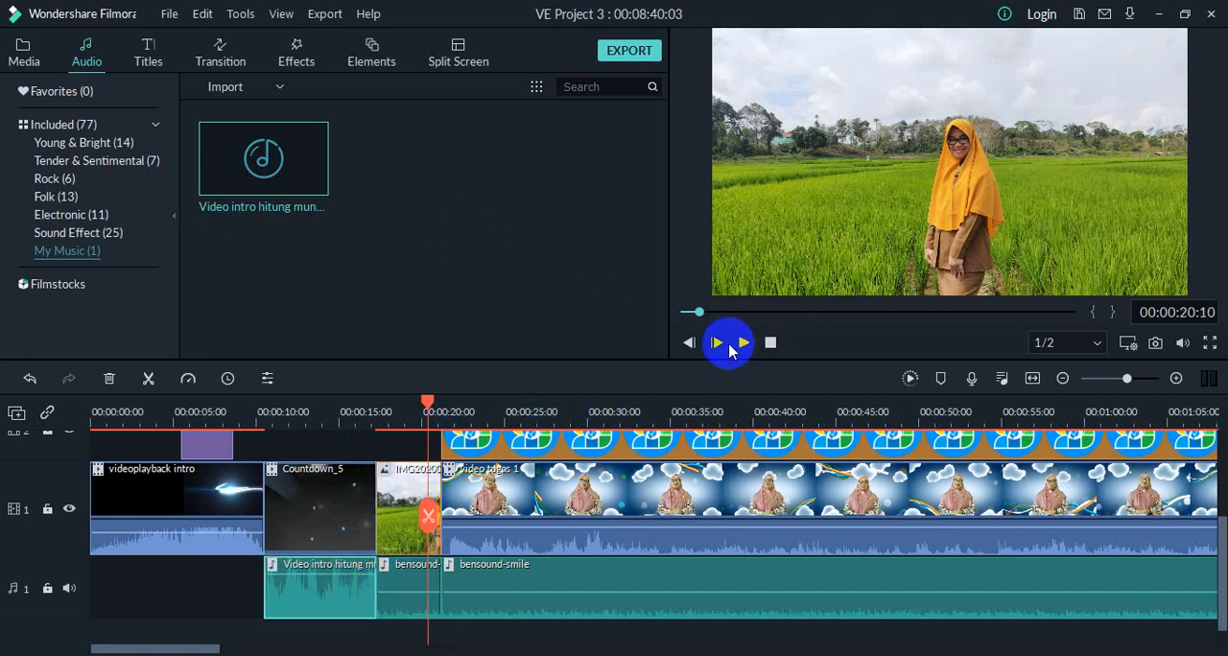
pyautogui.moveTo(334, 576)
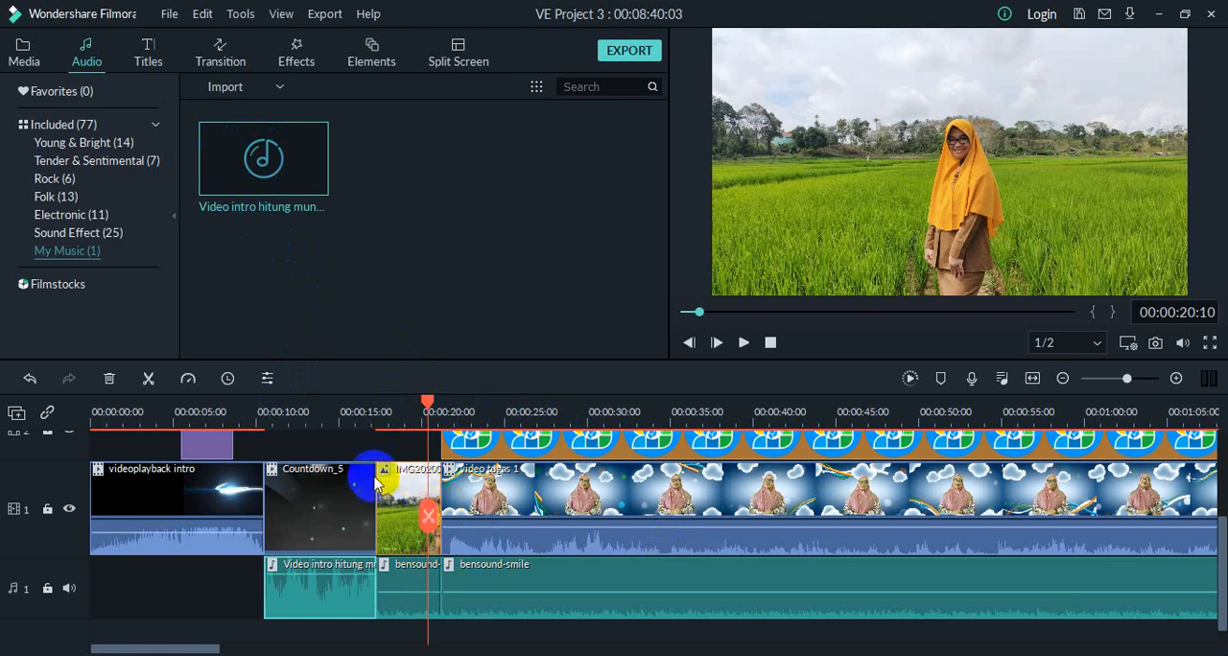
# Step: Add the Warp Zoom 6 transition at the cut between the IMG2020 photo and the first video tugas 1 clip
pyautogui.moveTo(431, 401); pyautogui.dragTo(439, 417)
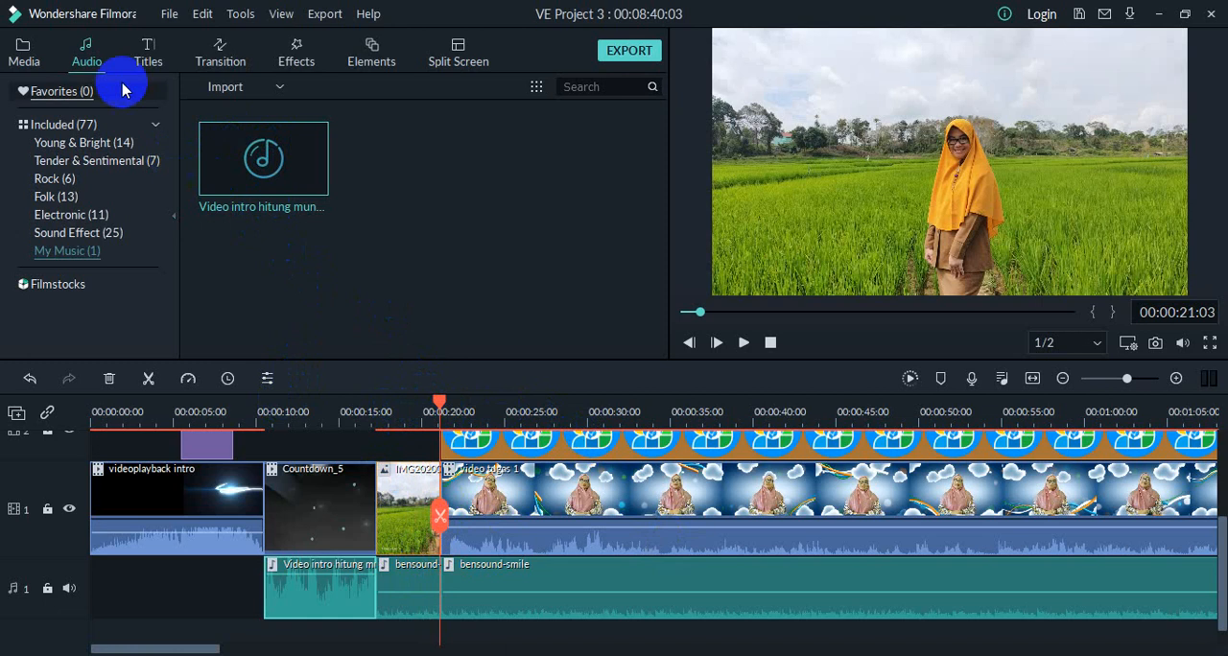
pyautogui.click(225, 65)
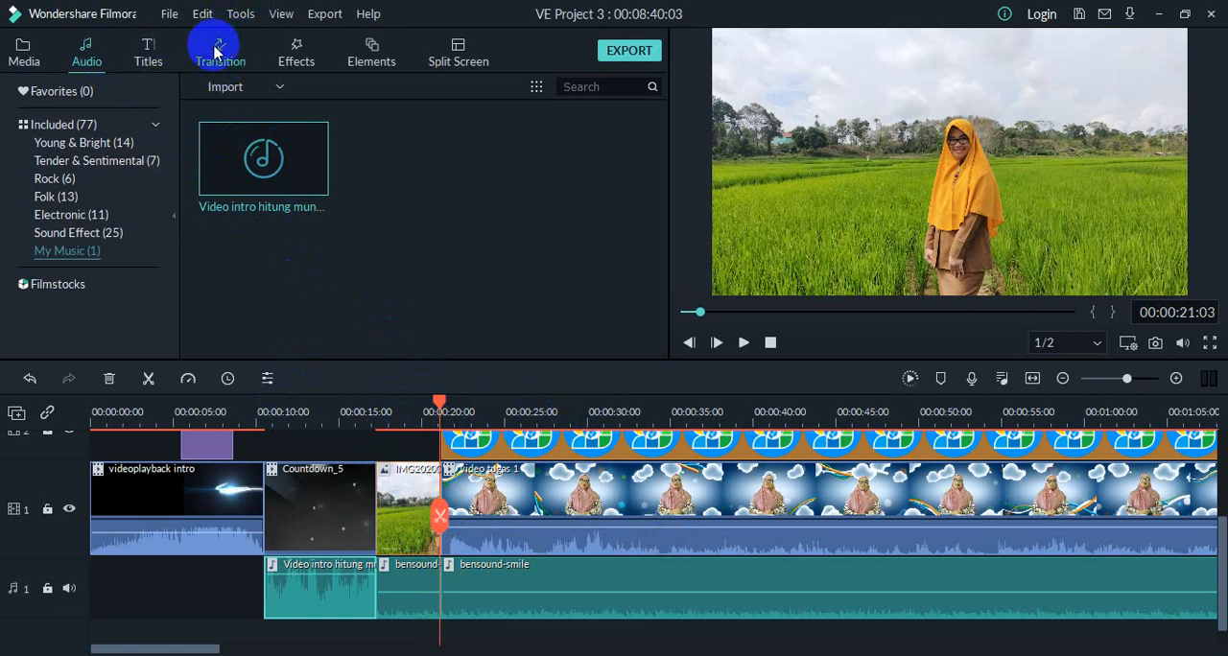
pyautogui.click(215, 52)
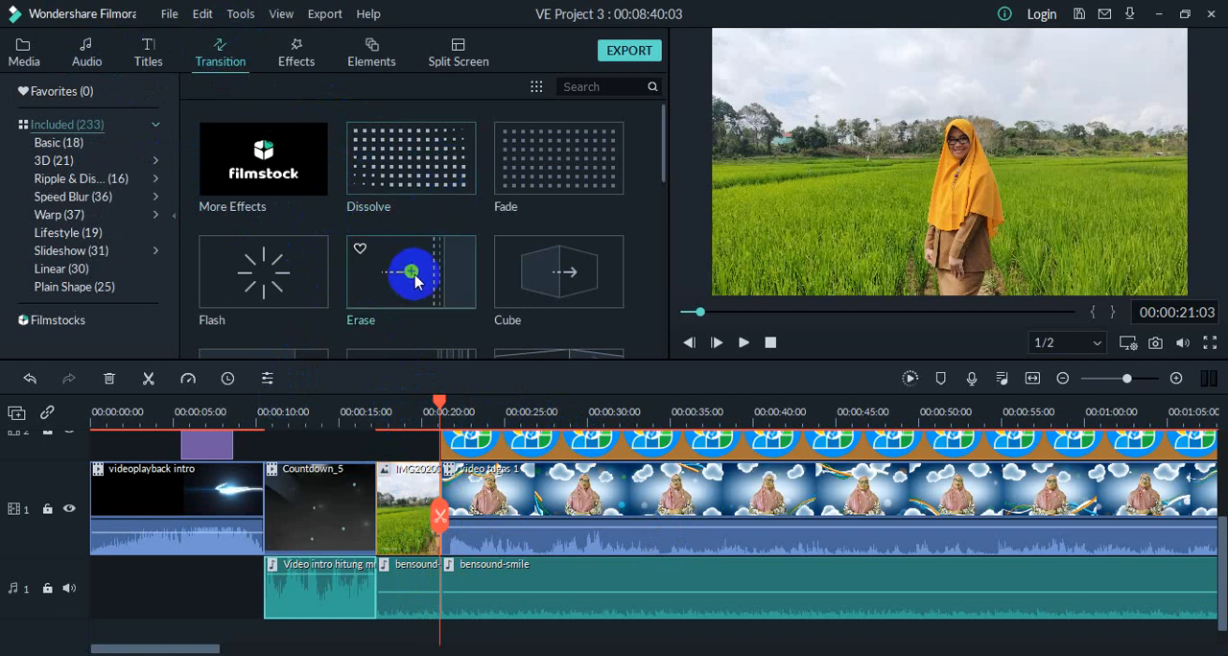
pyautogui.scroll(-3, 439, 261)
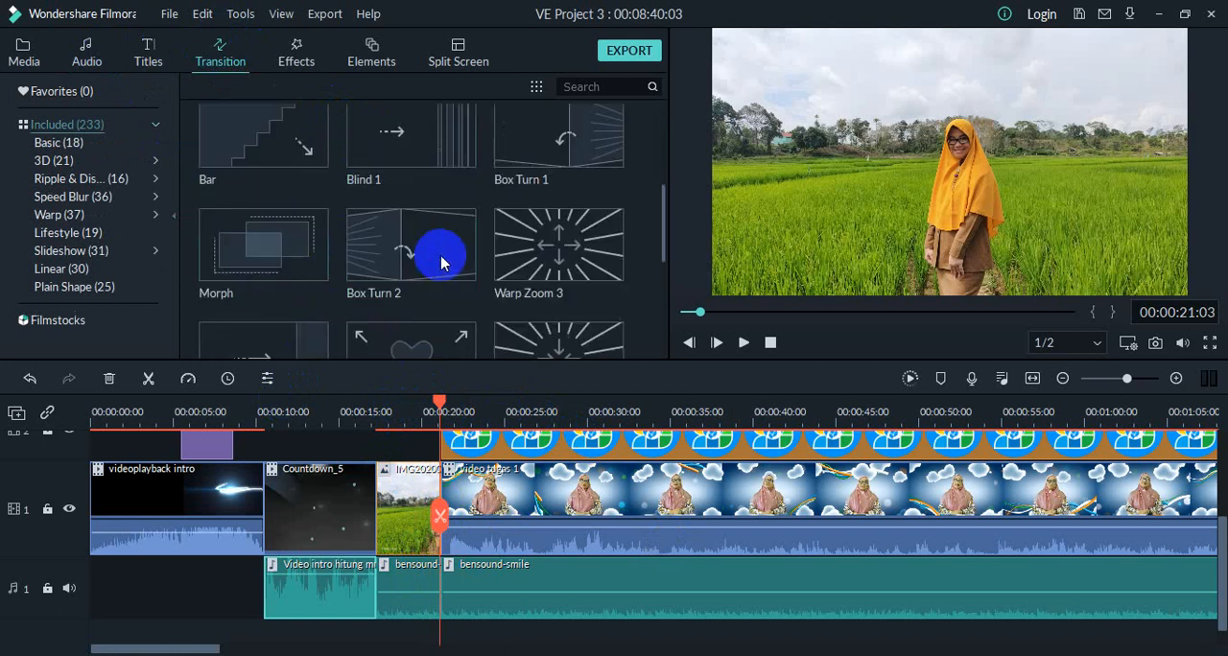
pyautogui.scroll(-3, 440, 262)
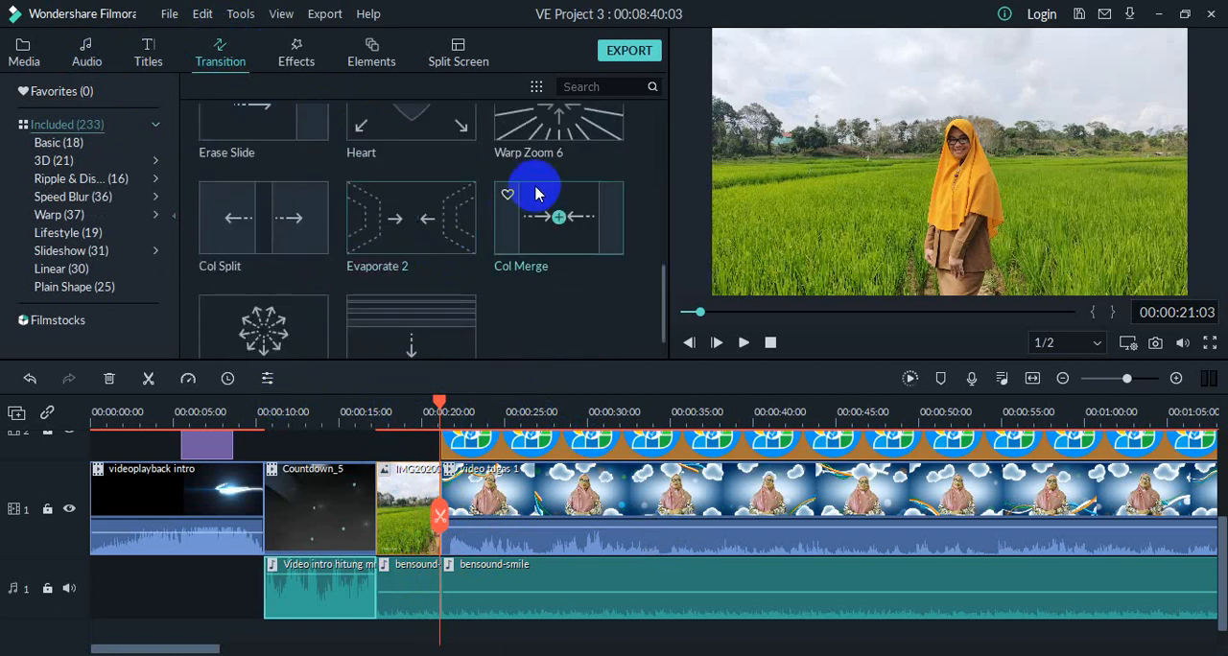
pyautogui.click(543, 126)
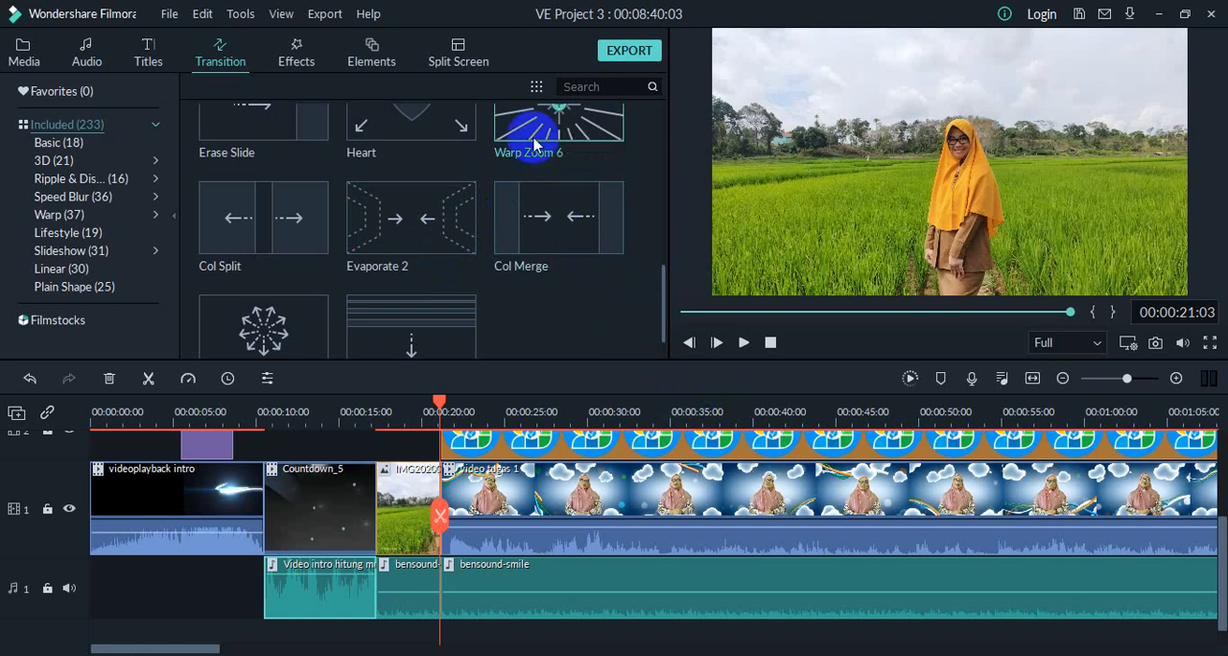
pyautogui.moveTo(526, 120); pyautogui.dragTo(448, 466)
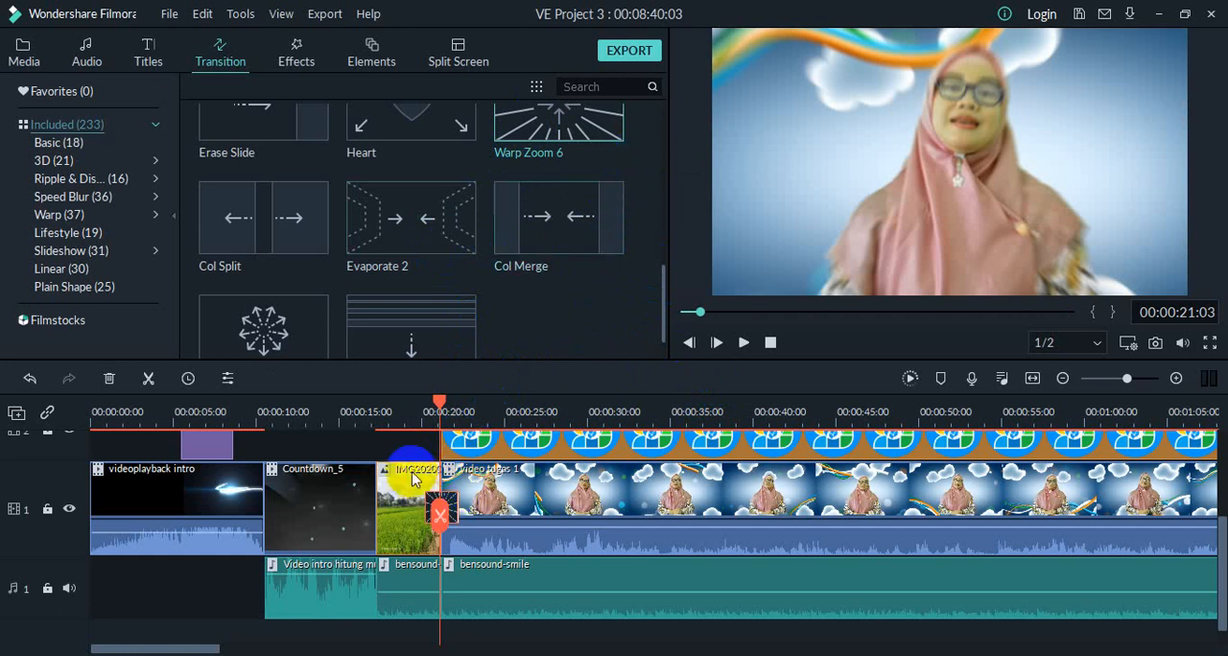
# Step: Play the timeline from the start of the IMG2020 photo to preview the Warp Zoom 6 transition
pyautogui.click(438, 401)
pyautogui.moveTo(438, 401); pyautogui.dragTo(376, 405)
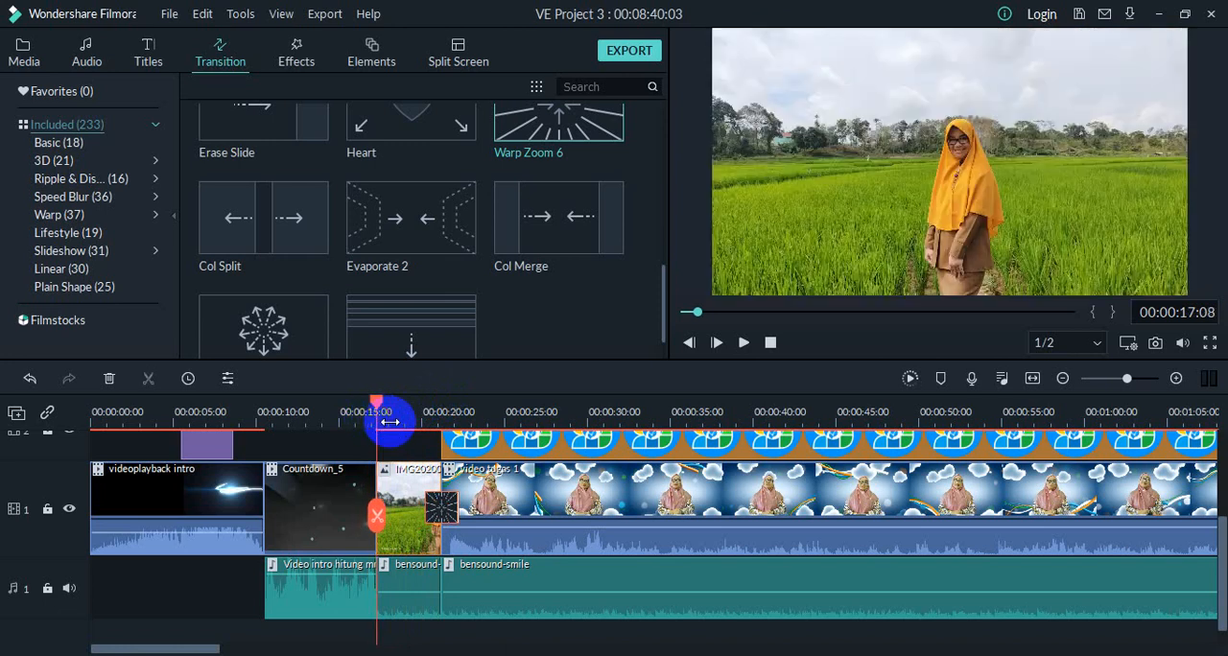
pyautogui.click(745, 345)
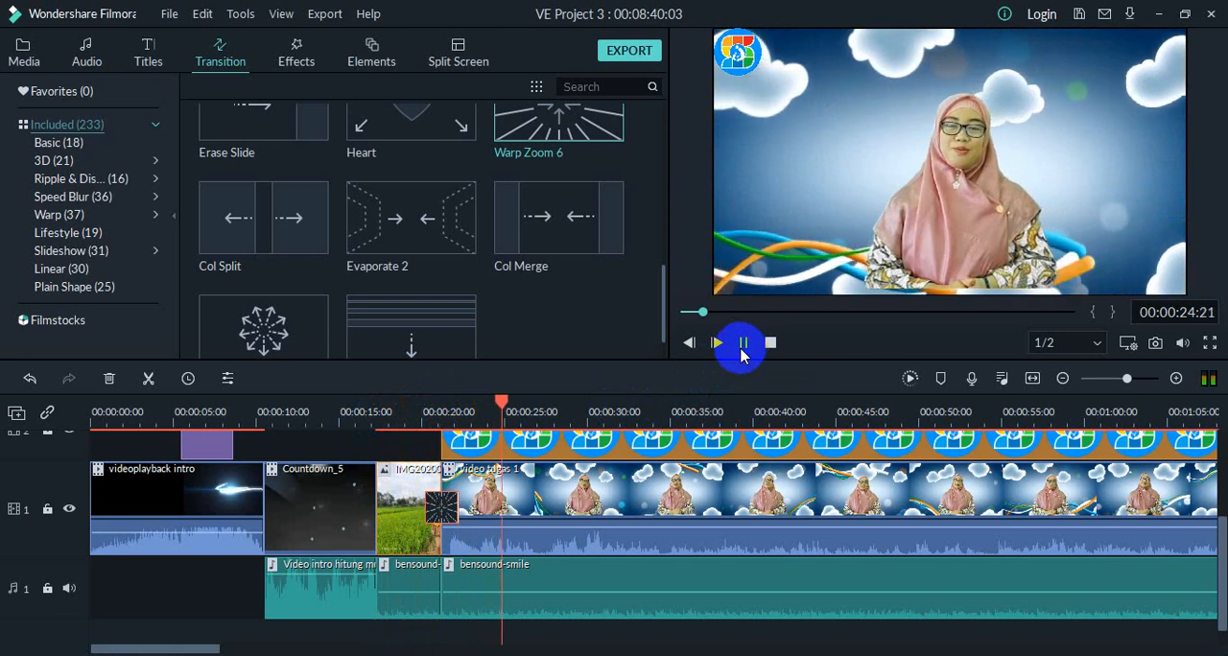
pyautogui.click(744, 343)
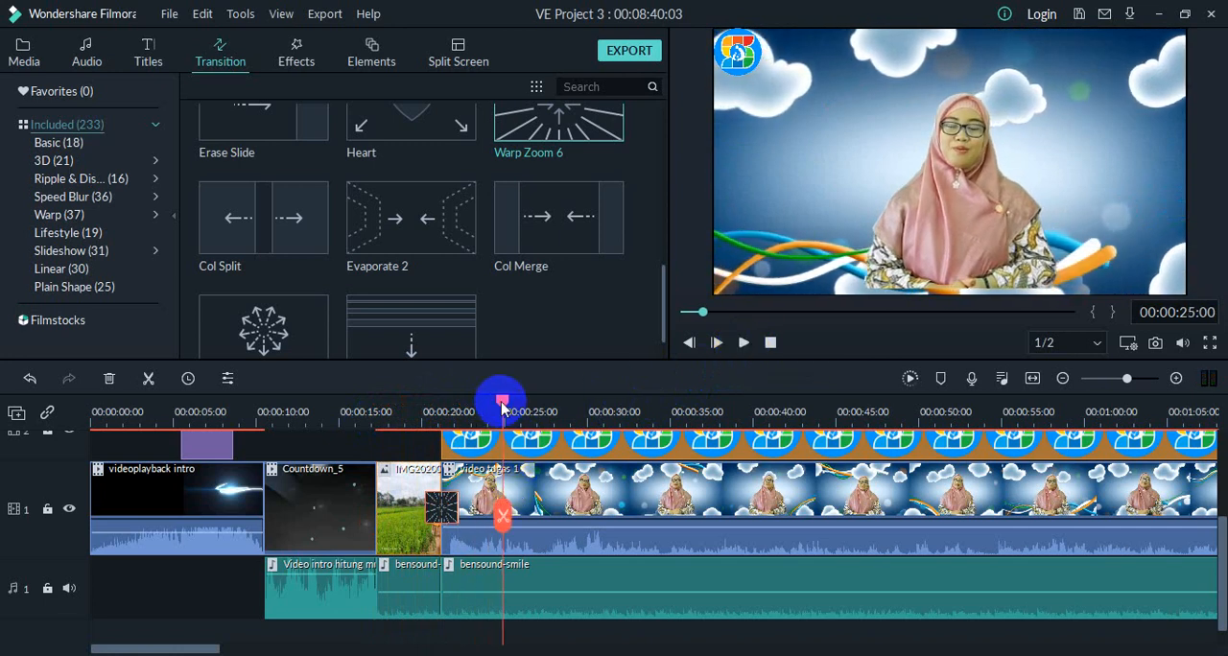
# Step: Delete the Warp Zoom 6 transition between the IMG2020 photo and the first video tugas 1 clip
pyautogui.moveTo(502, 407); pyautogui.dragTo(536, 410)
pyautogui.scroll(5, 393, 208)
pyautogui.scroll(-2, 394, 215)
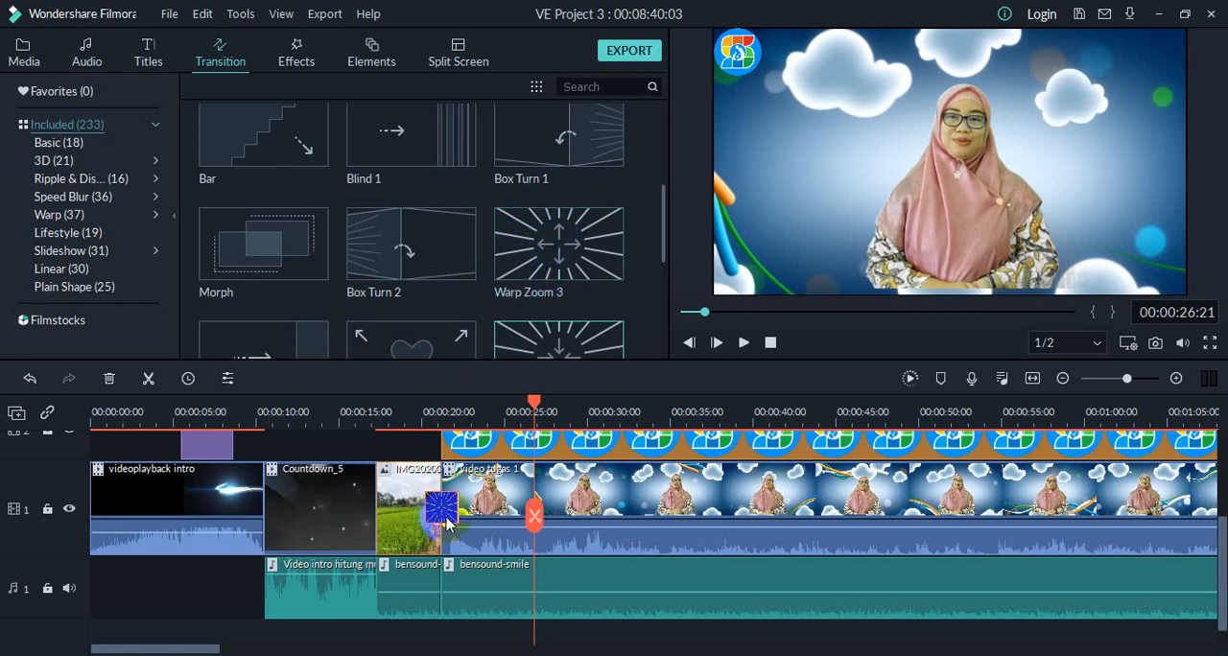
pyautogui.click(535, 409)
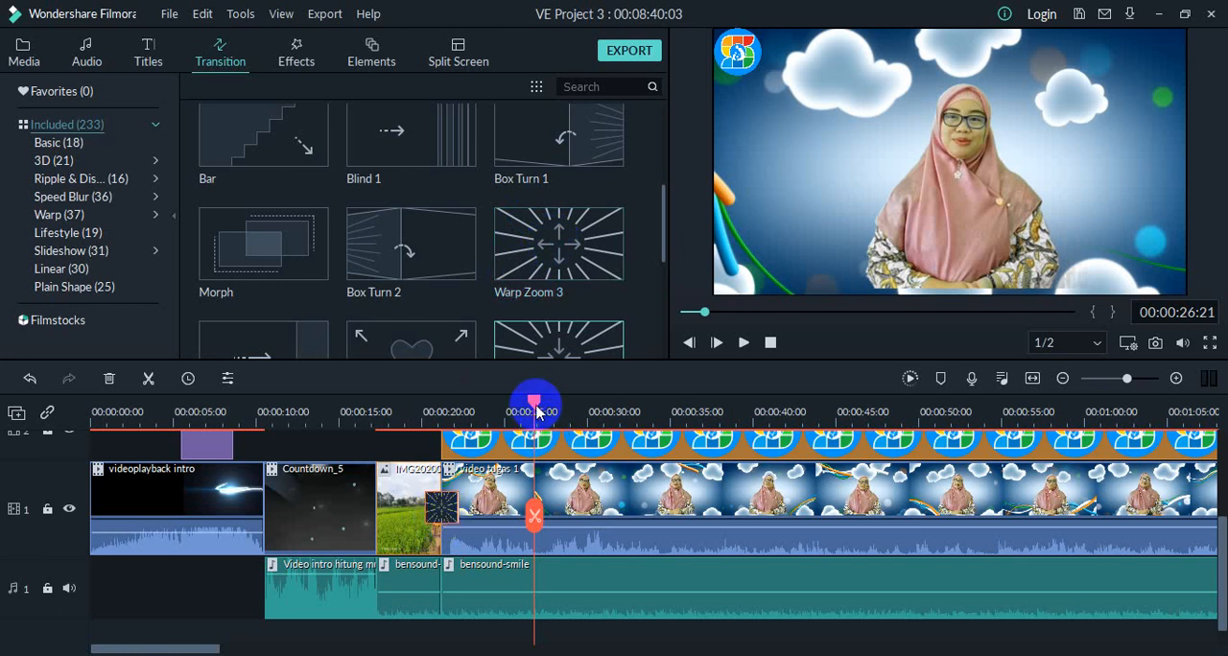
pyautogui.click(451, 504)
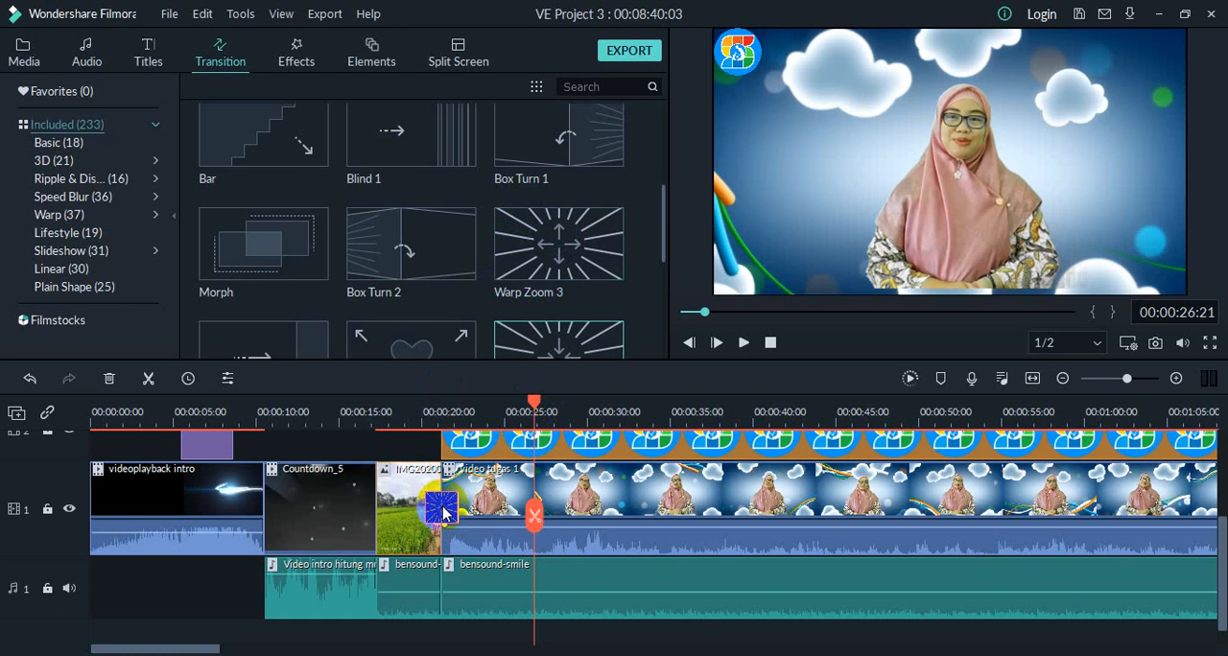
pyautogui.rightClick(445, 505)
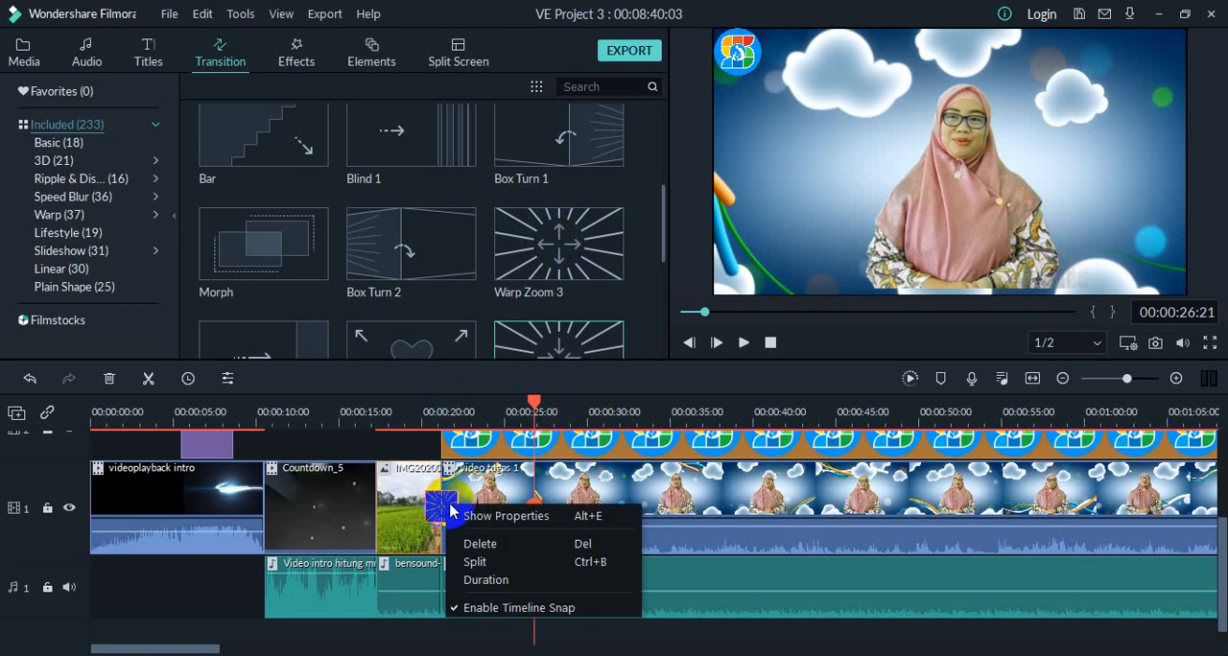
pyautogui.click(480, 544)
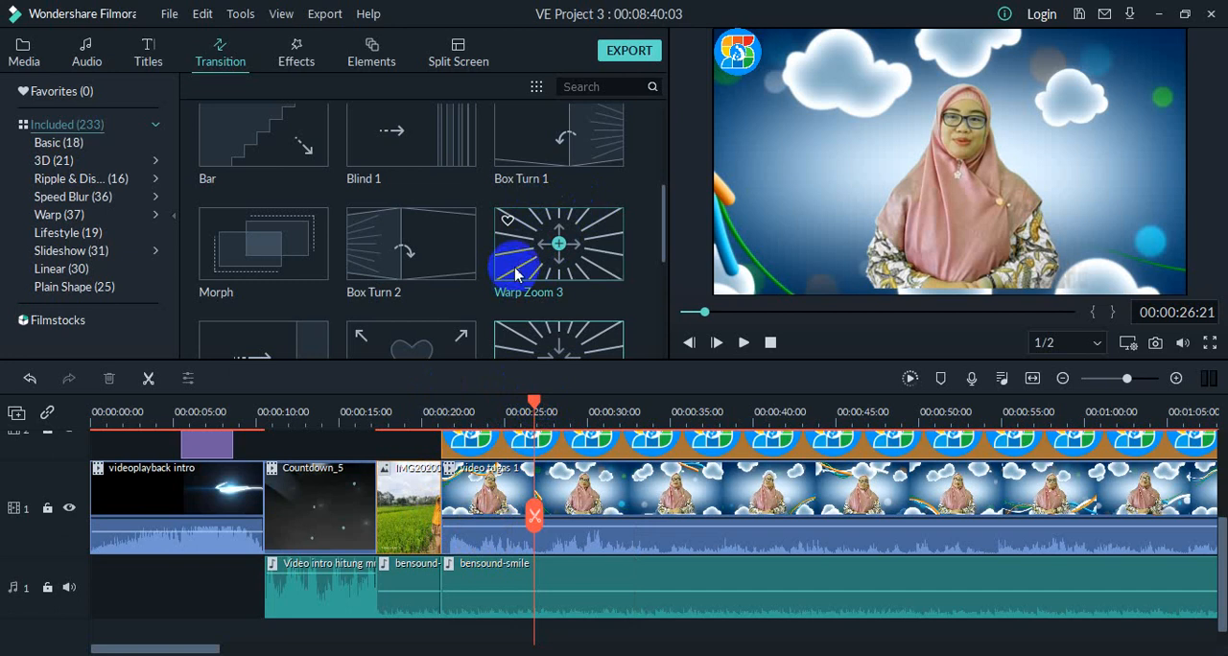
# Step: Add the Warp Zoom 3 transition between the IMG2020 photo and the first video tugas 1 clip, dismissing the low-battery notice
pyautogui.moveTo(509, 271); pyautogui.dragTo(440, 486)
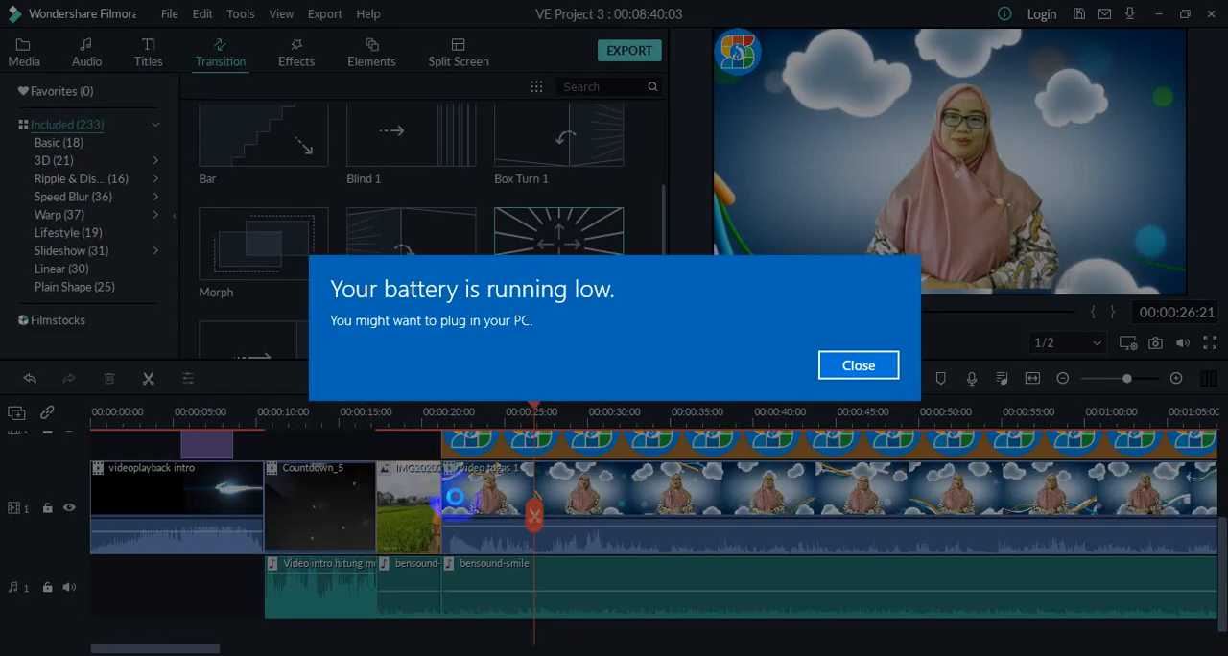
pyautogui.click(859, 365)
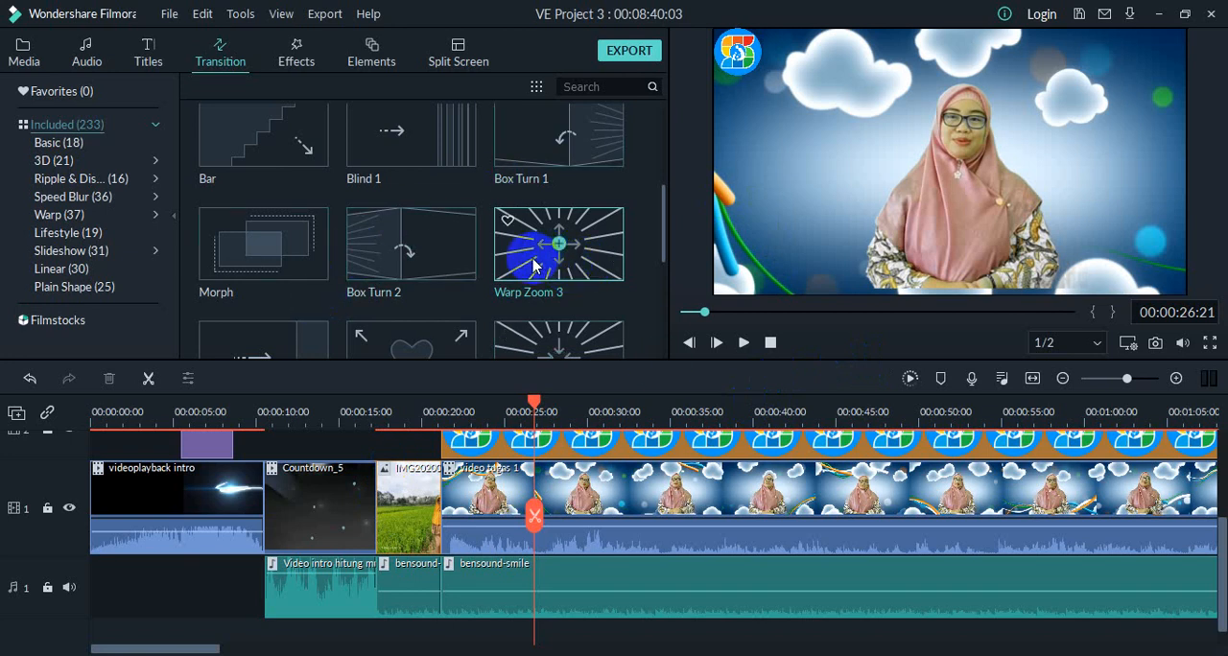
pyautogui.moveTo(535, 265)
pyautogui.mouseDown()
pyautogui.moveTo(543, 497)
pyautogui.moveTo(463, 501)
pyautogui.moveTo(432, 485)
pyautogui.moveTo(438, 497)
pyautogui.mouseUp()
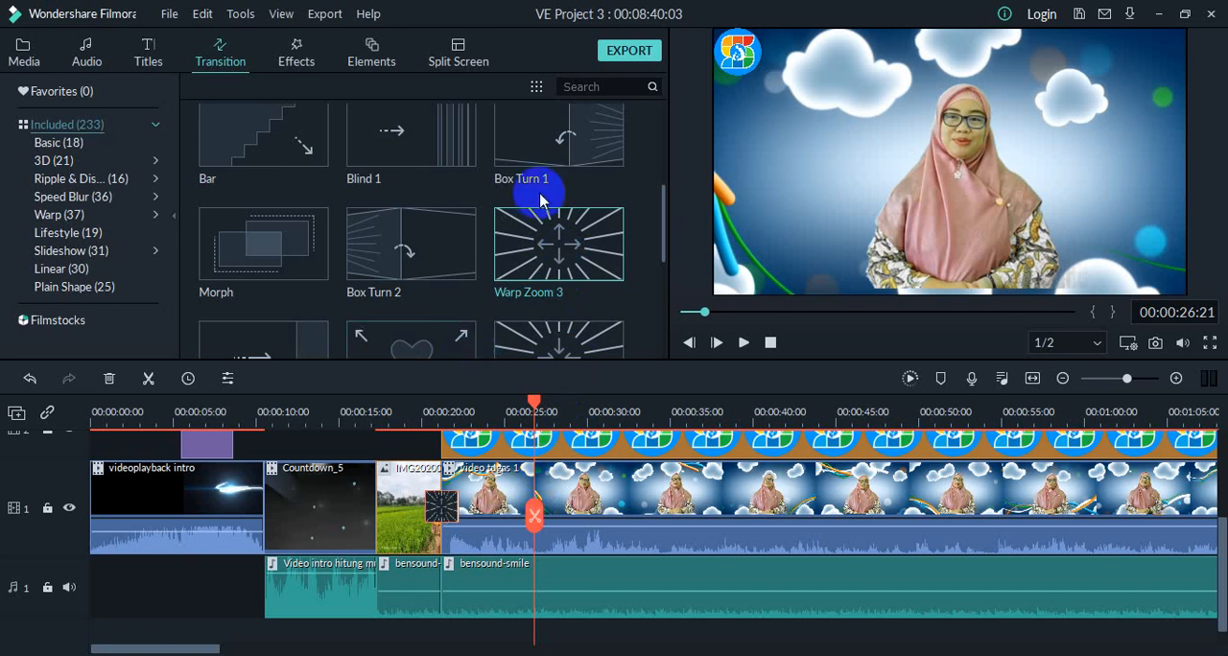
# Step: Play the timeline from just before the Warp Zoom 3 transition to preview it
pyautogui.moveTo(534, 398); pyautogui.dragTo(426, 400)
pyautogui.click(741, 345)
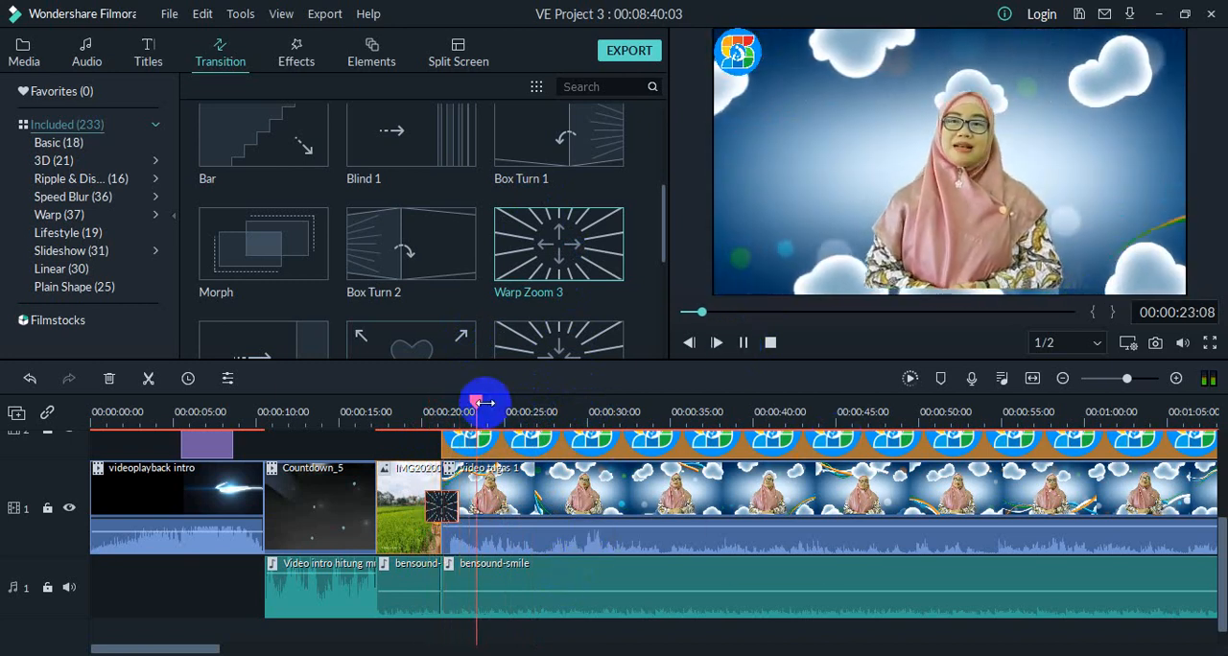
pyautogui.click(745, 341)
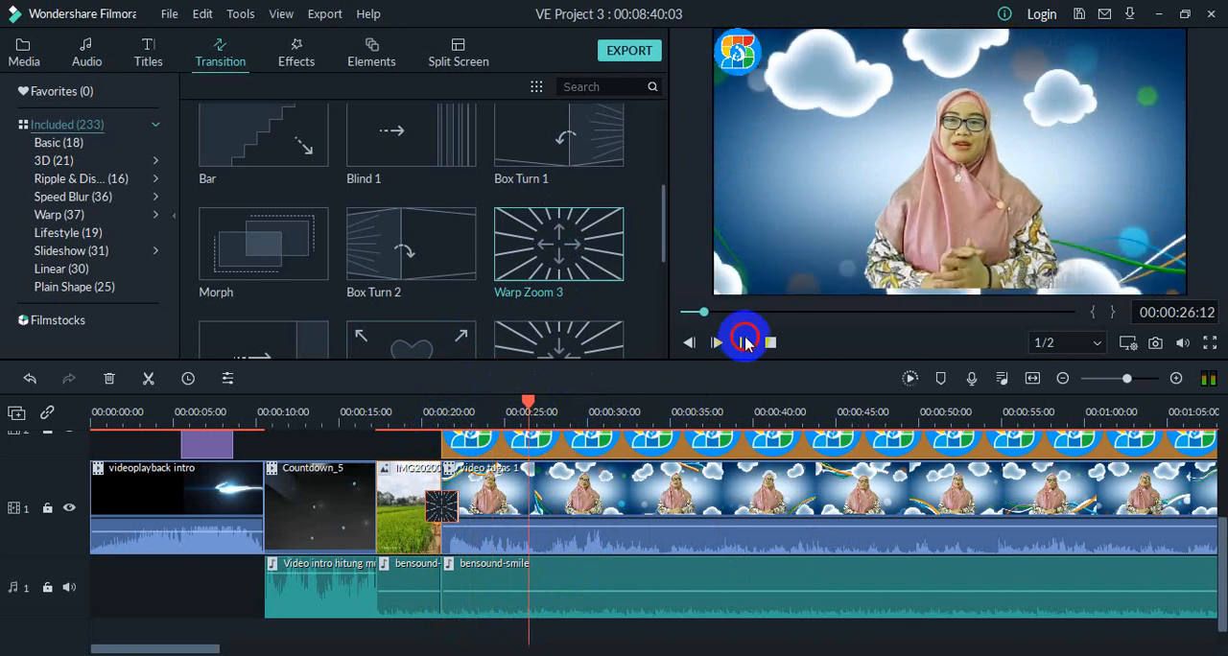
# Step: Add the Cube transition at the cut between the videoplayback intro and Countdown_5 clips
pyautogui.click(481, 411)
pyautogui.moveTo(482, 410); pyautogui.dragTo(265, 397)
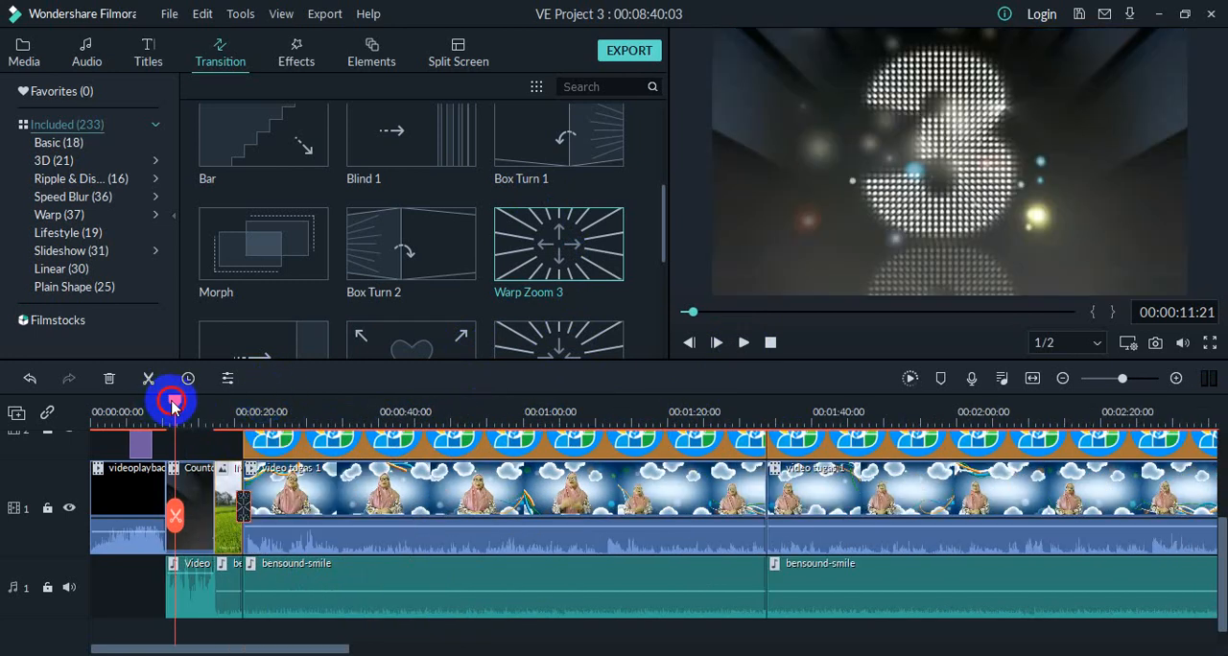
pyautogui.moveTo(172, 404); pyautogui.dragTo(165, 410)
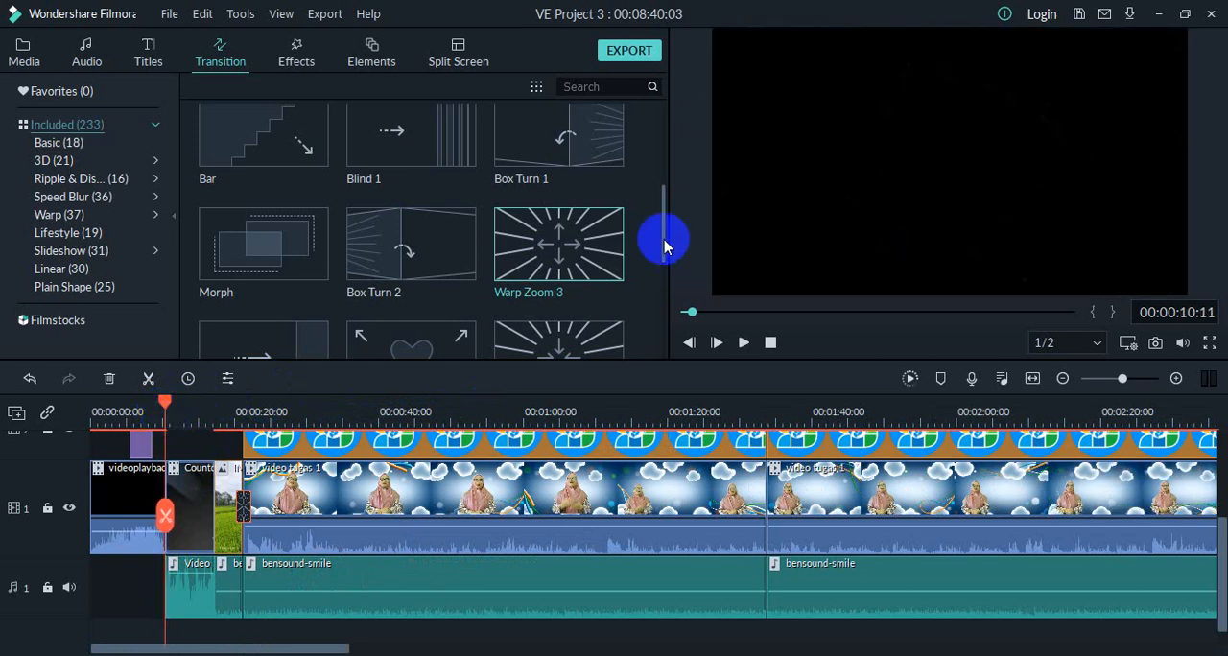
pyautogui.scroll(3, 518, 245)
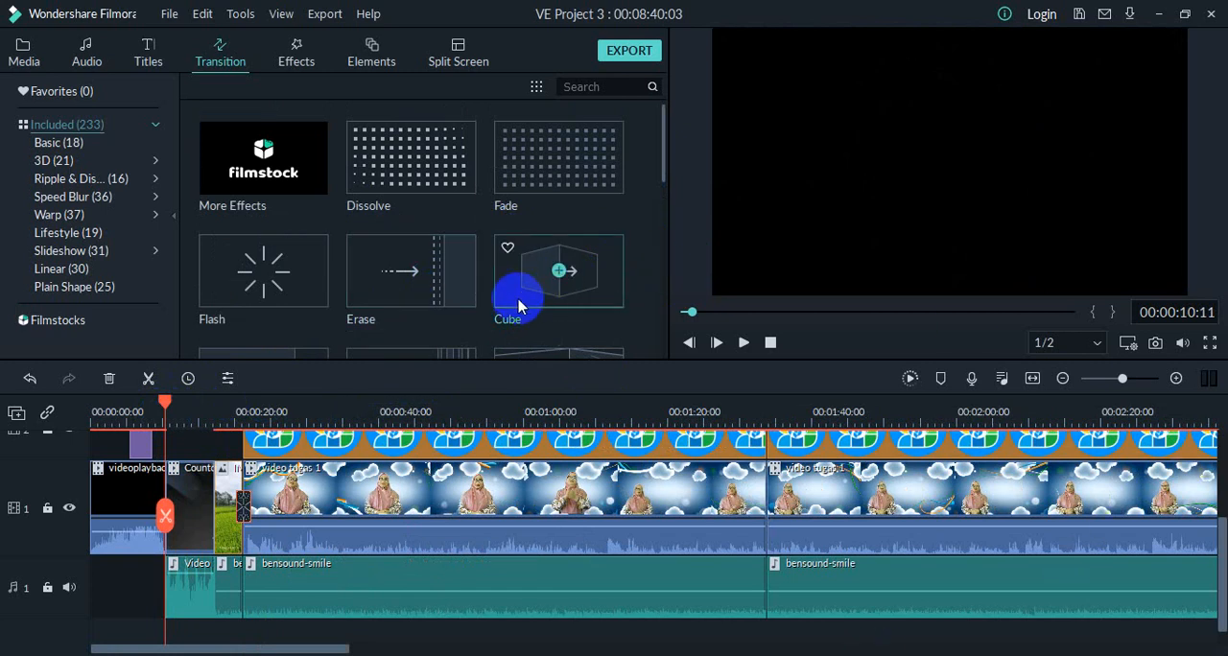
pyautogui.moveTo(518, 300)
pyautogui.mouseDown()
pyautogui.moveTo(201, 398)
pyautogui.moveTo(150, 491)
pyautogui.moveTo(169, 512)
pyautogui.mouseUp()
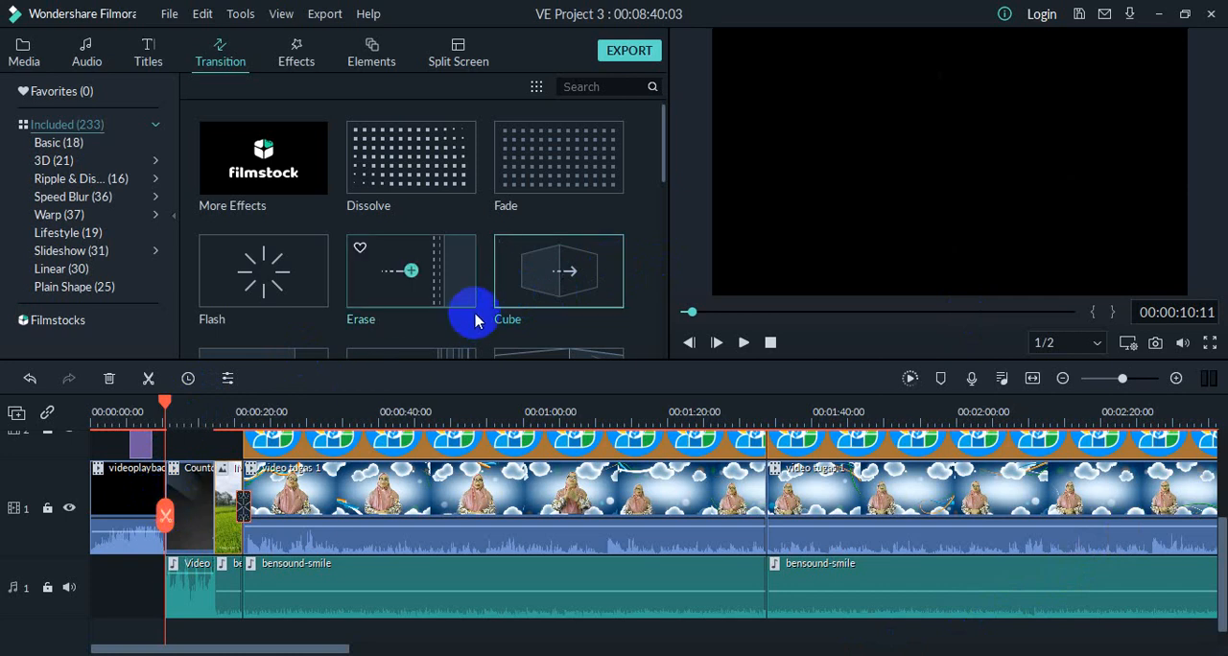
pyautogui.moveTo(530, 290)
pyautogui.mouseDown()
pyautogui.moveTo(161, 499)
pyautogui.moveTo(178, 512)
pyautogui.mouseUp()
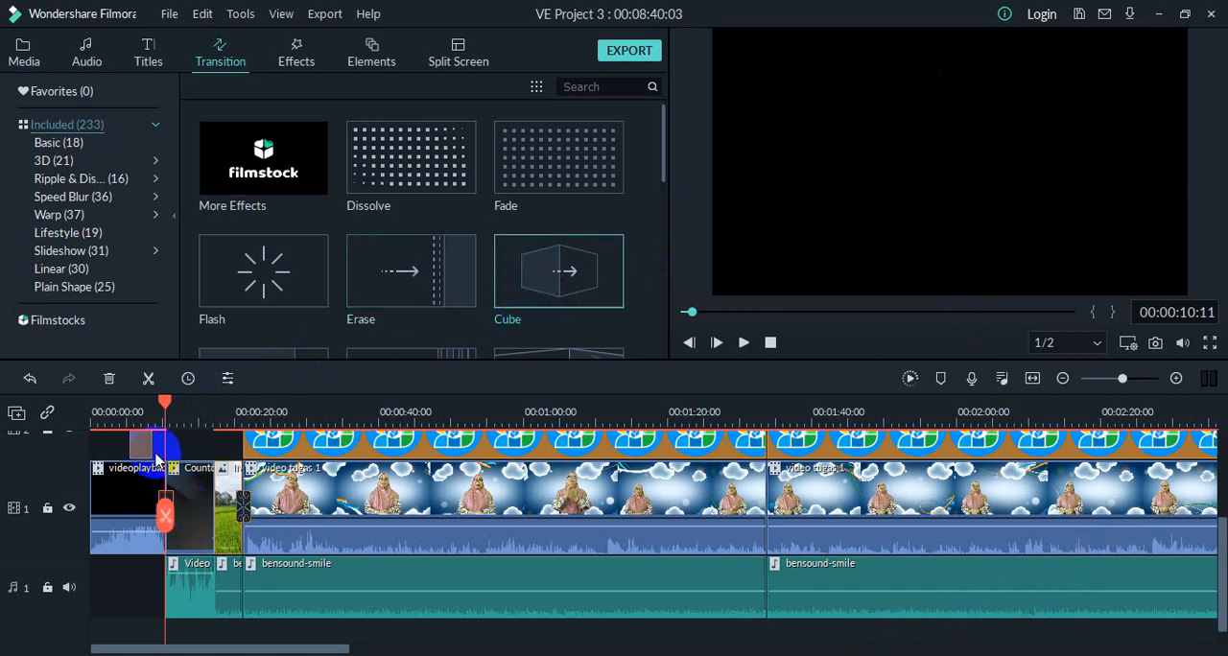
# Step: Play the timeline from near the end of the videoplayback intro to preview the Cube transition
pyautogui.click(165, 403)
pyautogui.moveTo(161, 405); pyautogui.dragTo(154, 408)
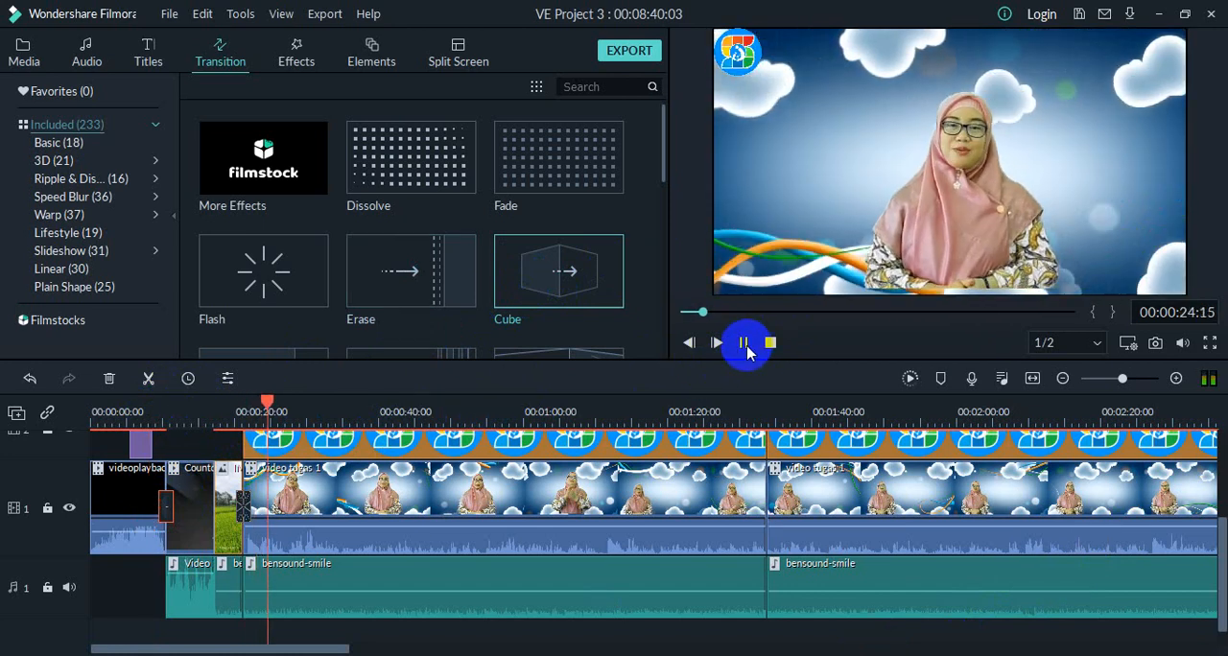
pyautogui.click(745, 345)
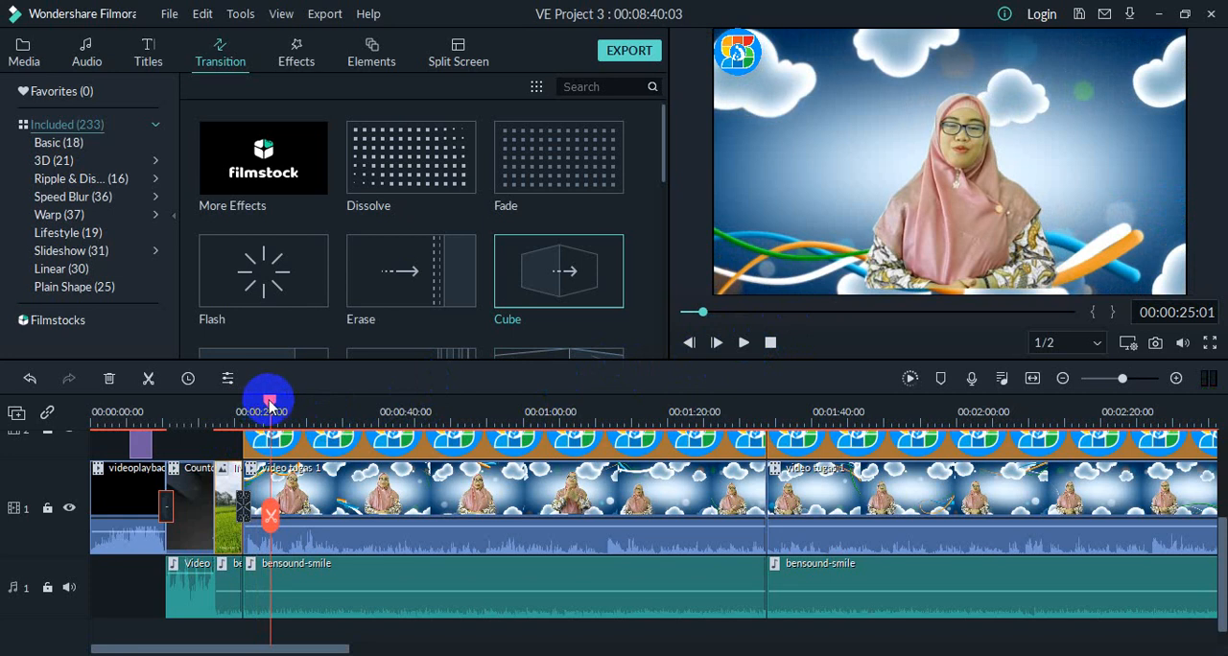
pyautogui.moveTo(269, 403); pyautogui.dragTo(152, 432)
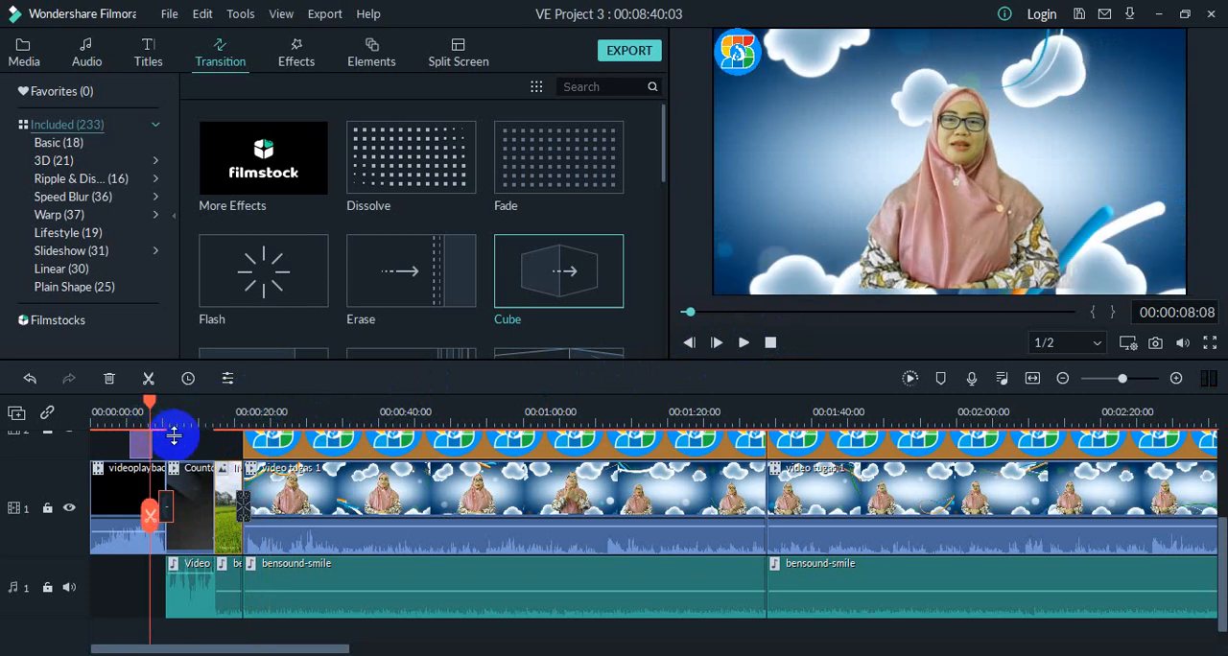
pyautogui.click(742, 353)
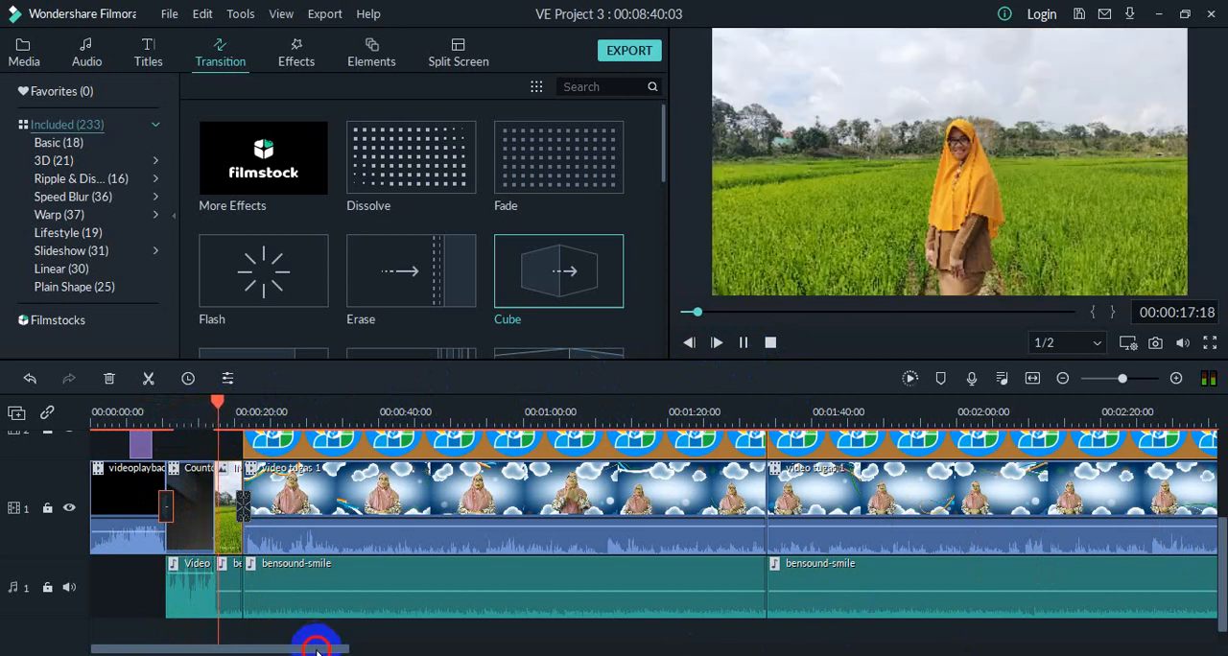
# Step: Add the Fade transition at the cut between the first and second video tugas 1 clips, around 1 minute 32 seconds
pyautogui.moveTo(316, 649); pyautogui.dragTo(579, 645)
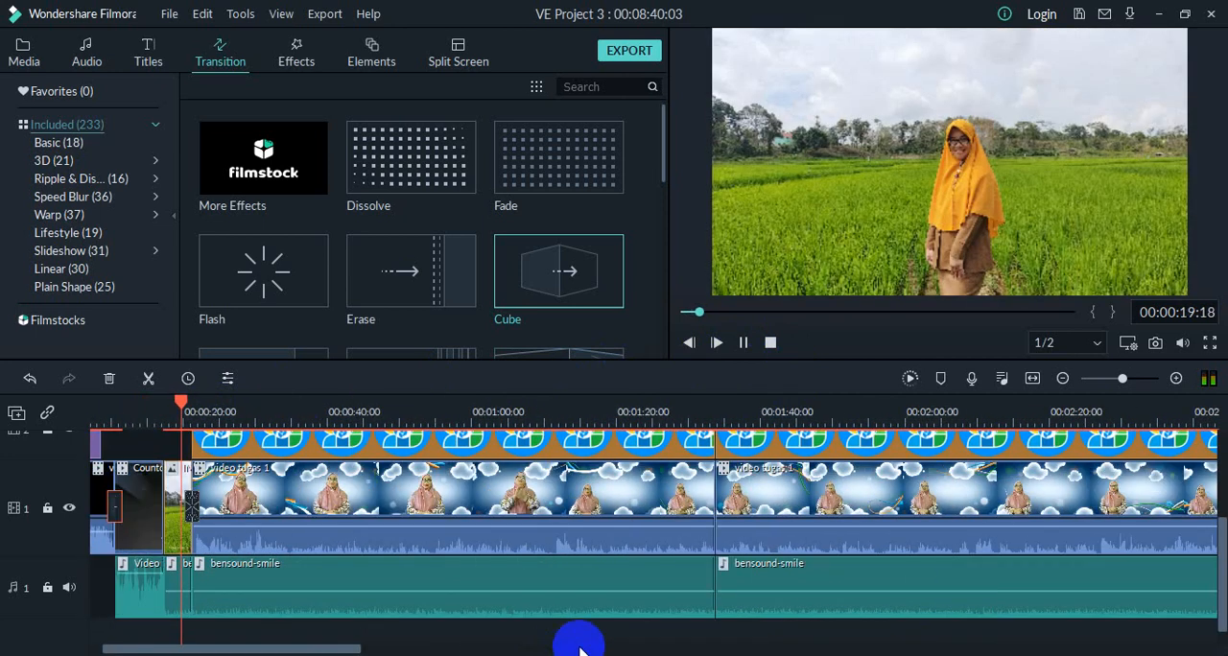
pyautogui.moveTo(1124, 381); pyautogui.dragTo(1107, 385)
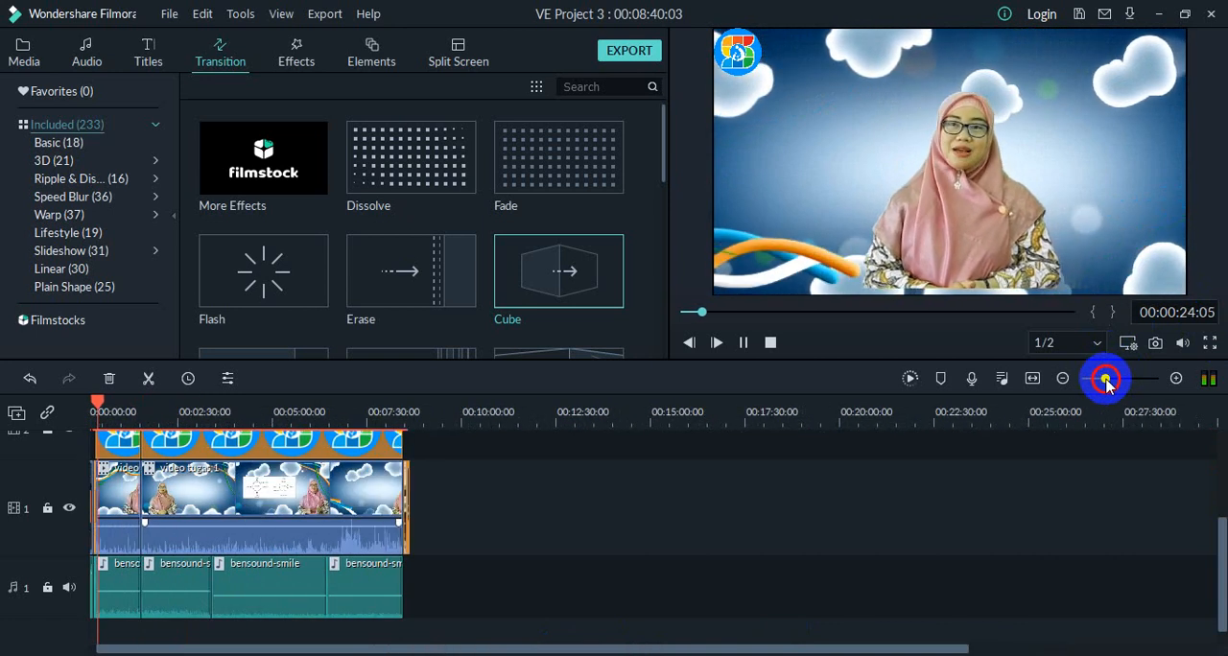
pyautogui.click(329, 494)
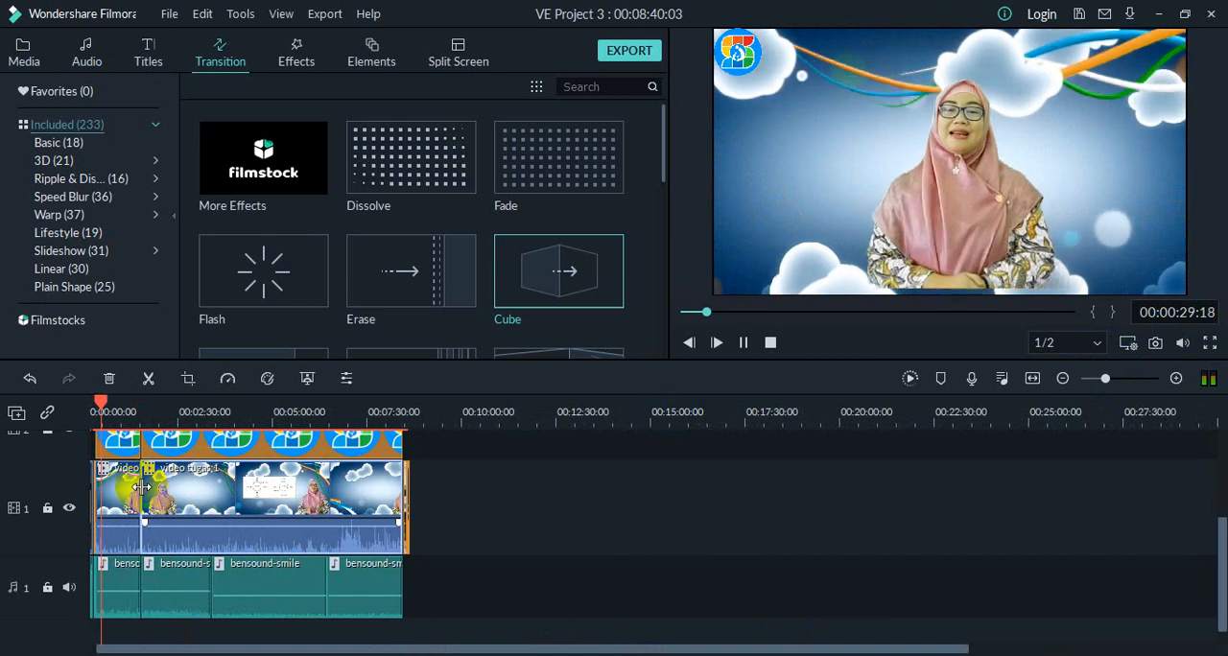
pyautogui.click(104, 405)
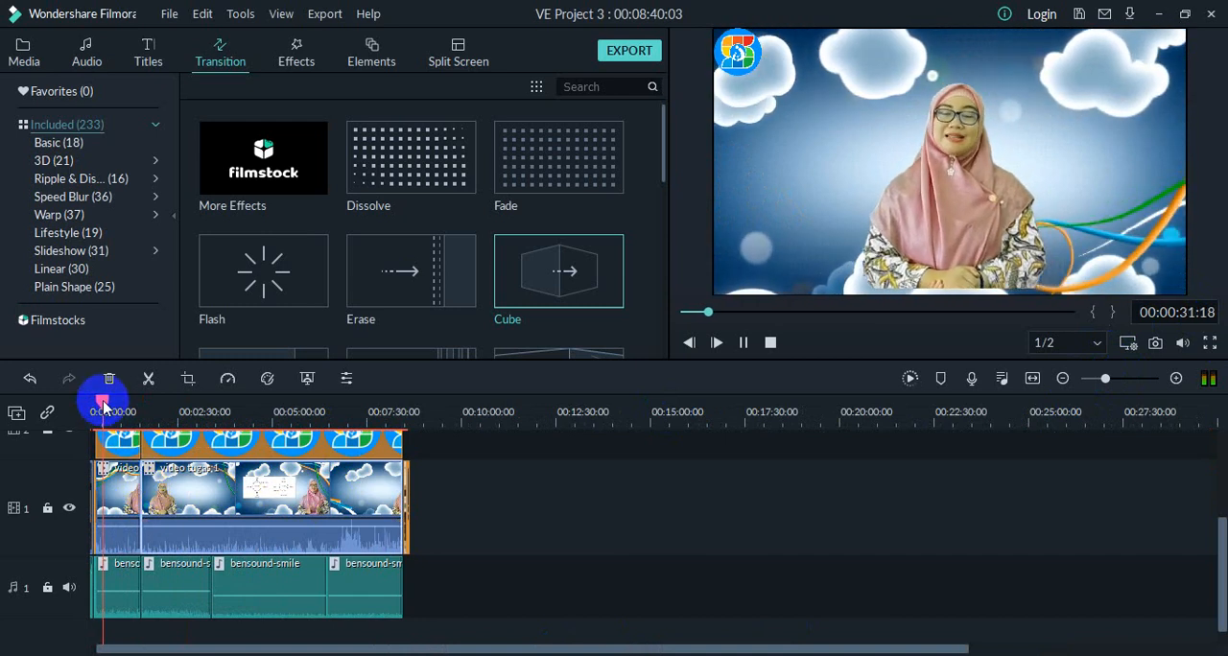
pyautogui.moveTo(103, 401); pyautogui.dragTo(142, 404)
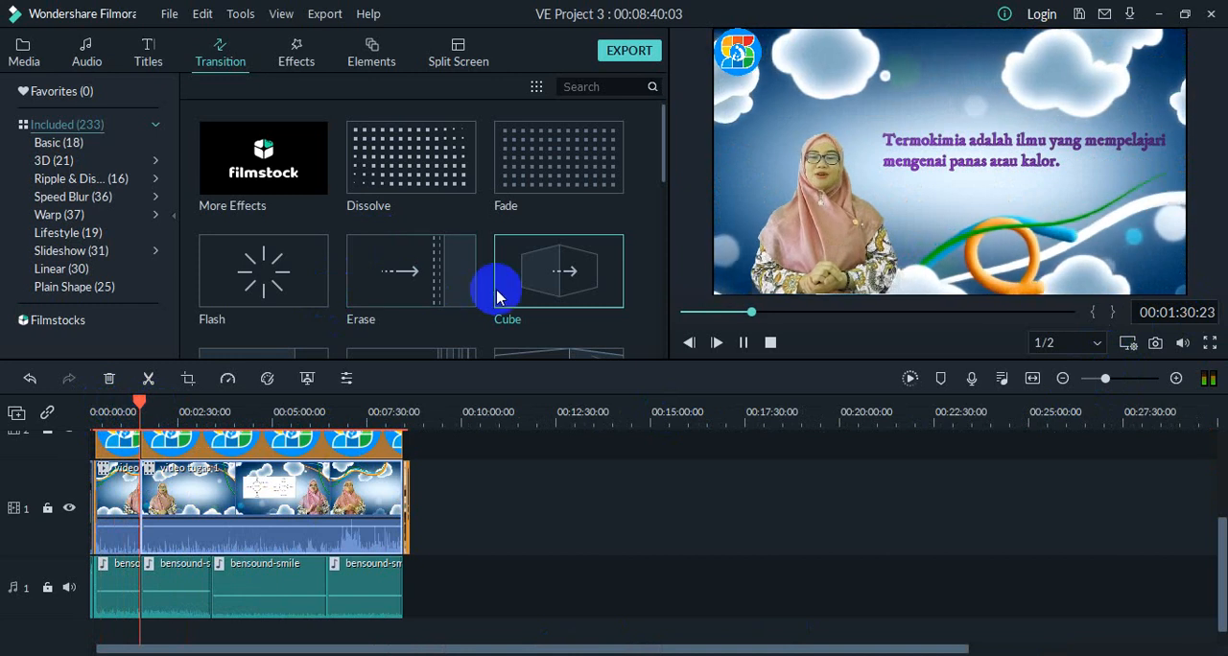
pyautogui.click(742, 343)
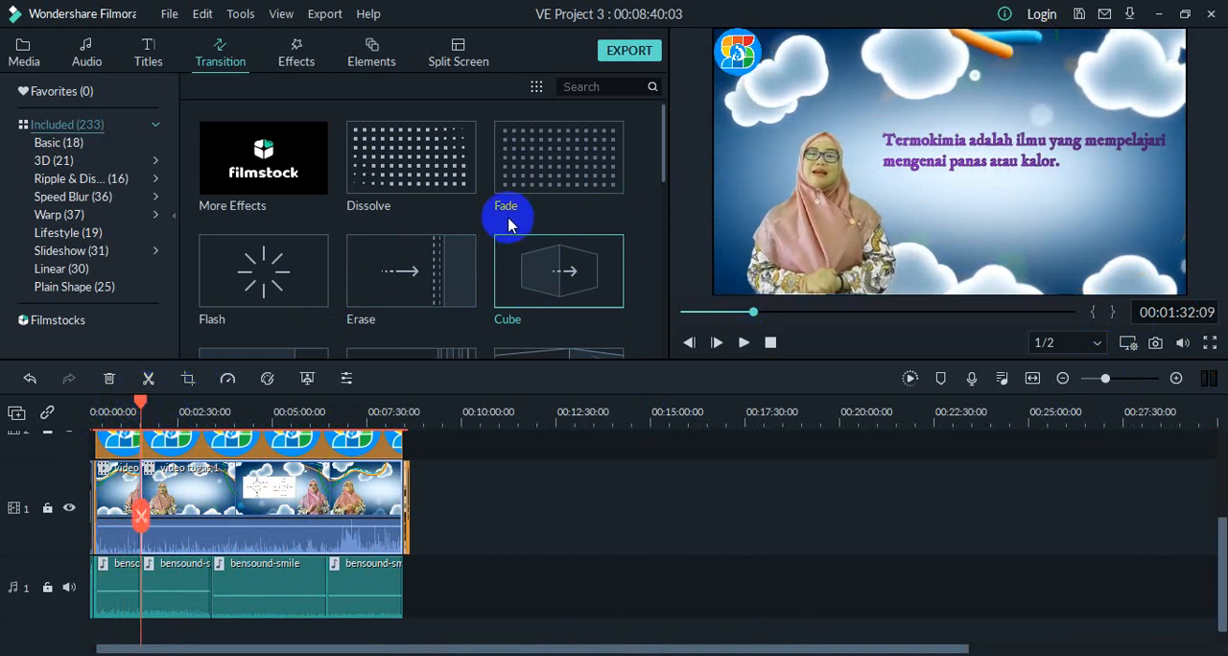
pyautogui.click(532, 173)
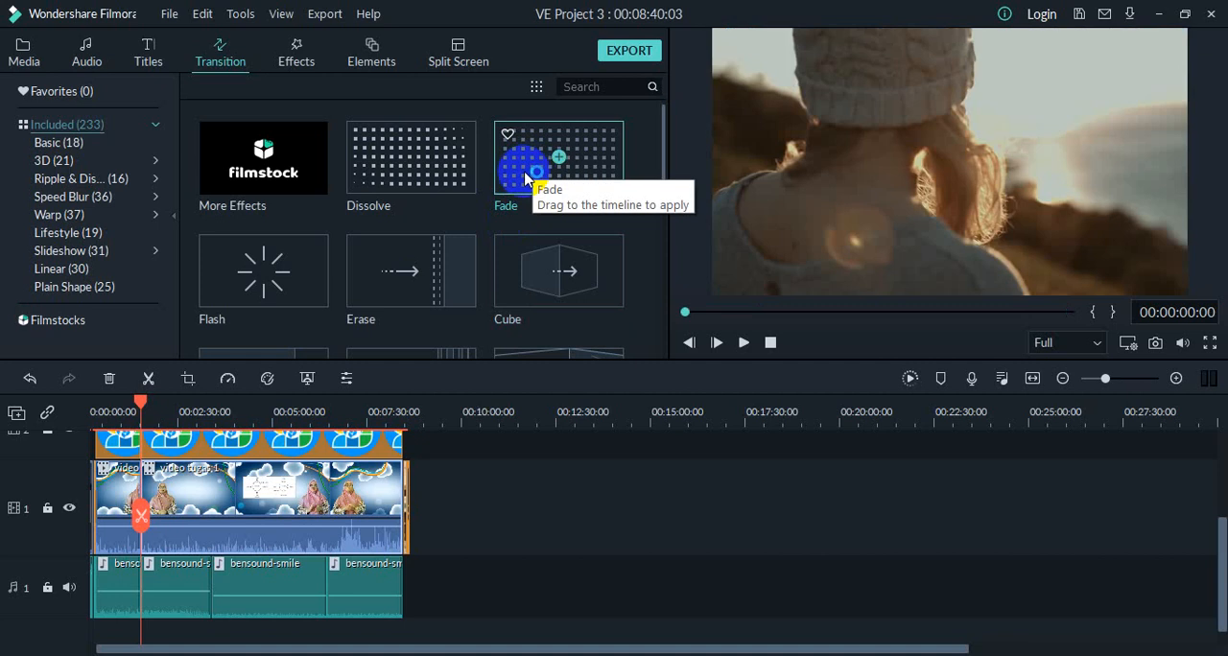
pyautogui.moveTo(526, 178); pyautogui.dragTo(132, 506)
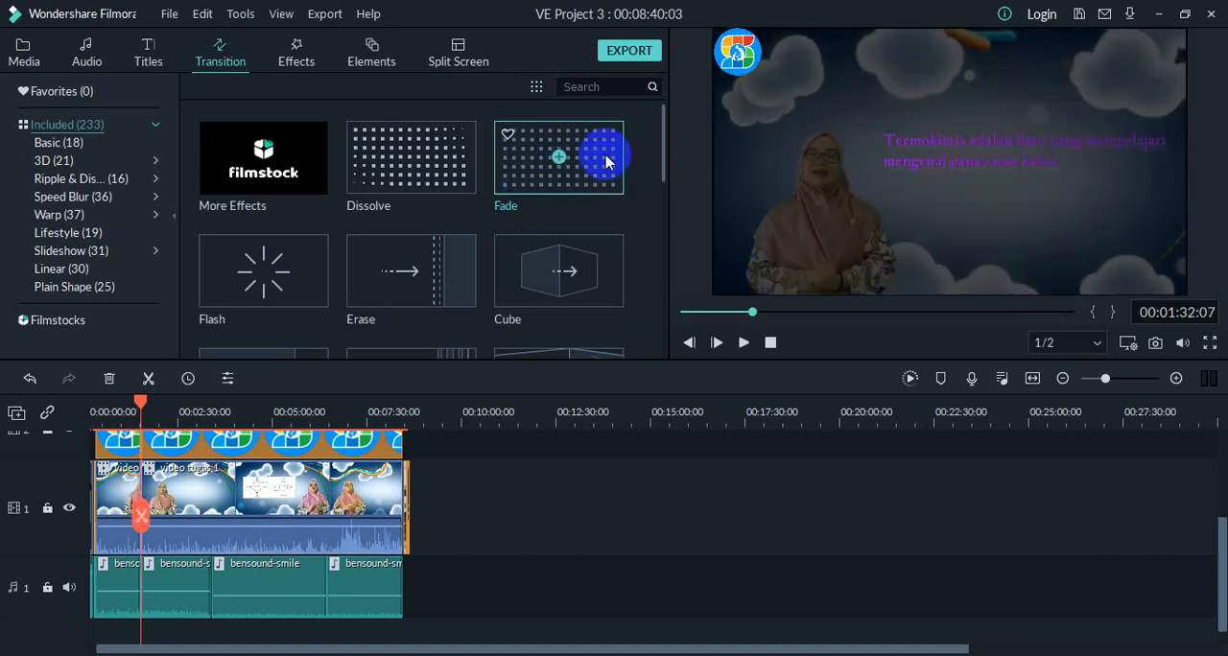